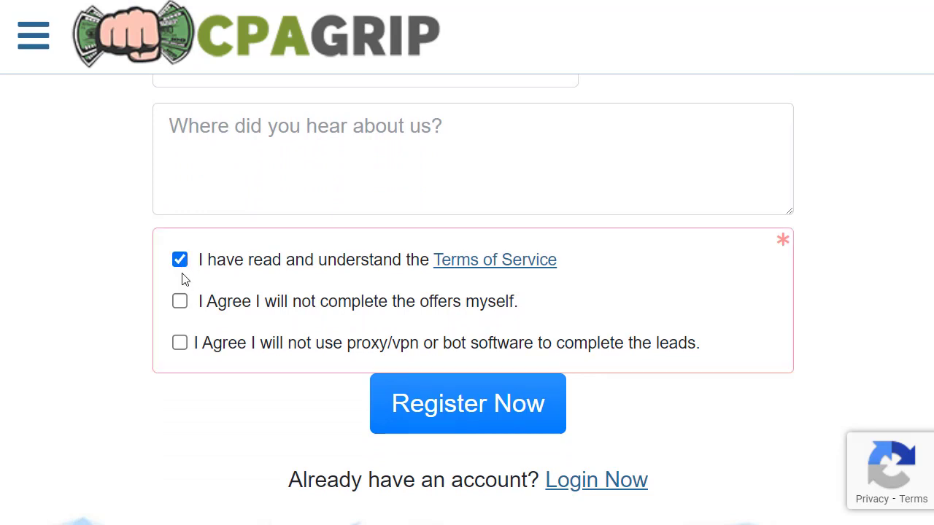
Step: Tick the Terms of Service and 'no self-completion of offers' agreement boxes on the CPAGrip registration form
click(180, 302)
click(179, 343)
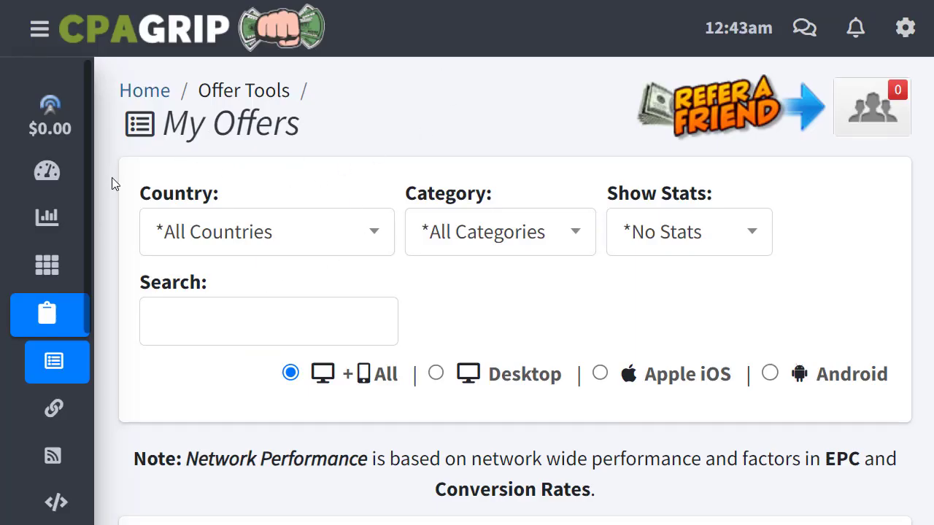
Step: Go to URL / File Lockers under Monetization Tools in the CPAGrip sidebar
mouse_move(66, 115)
mouse_move(181, 139)
scroll(511, 328, down, 20)
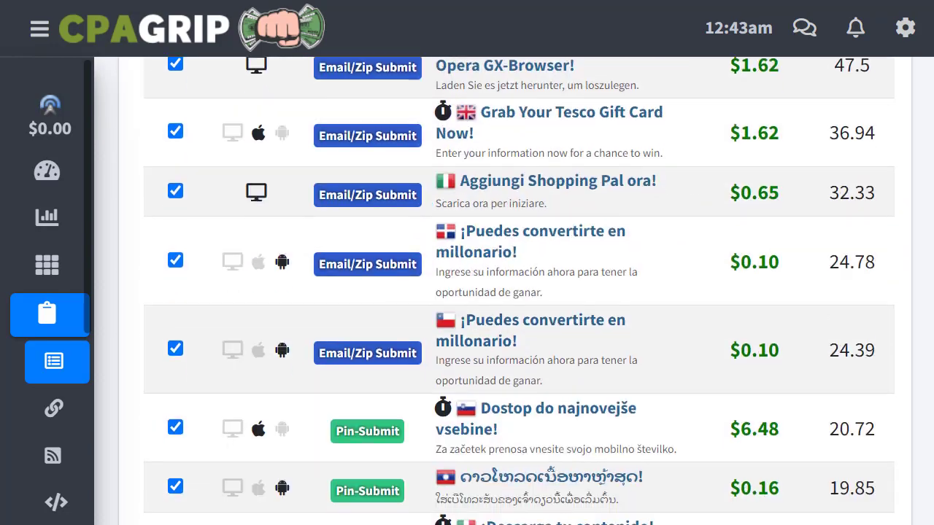
scroll(510, 291, up, 20)
mouse_move(79, 260)
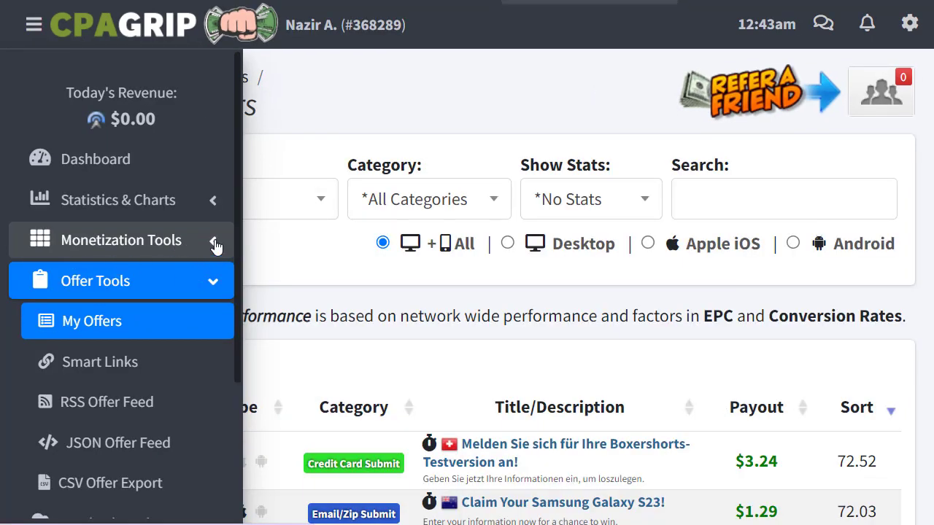
click(205, 248)
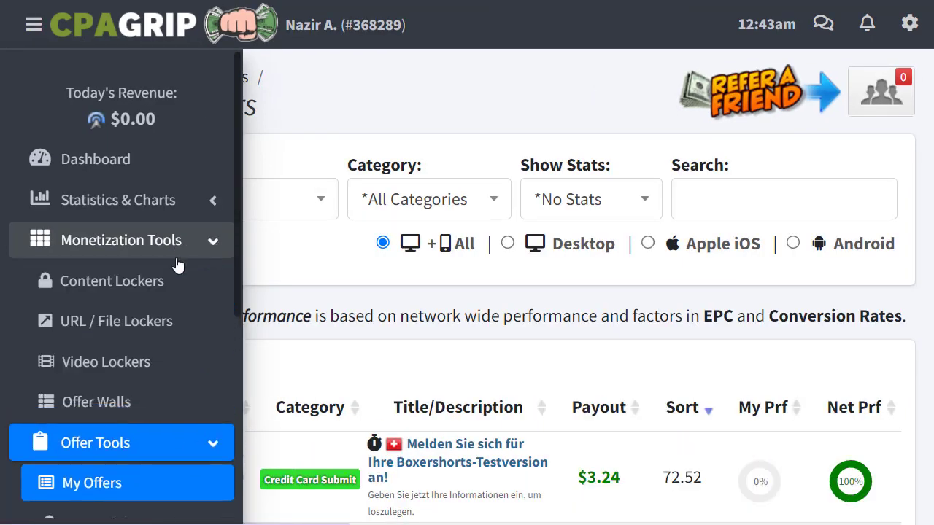
click(152, 332)
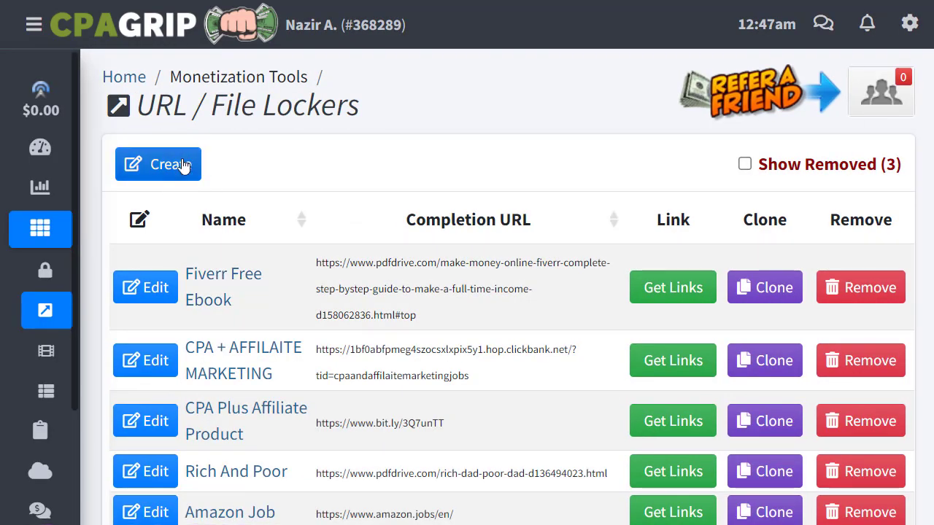
Step: Create a new URL locker and accept the locker Terms of Service to reach the editor
click(184, 165)
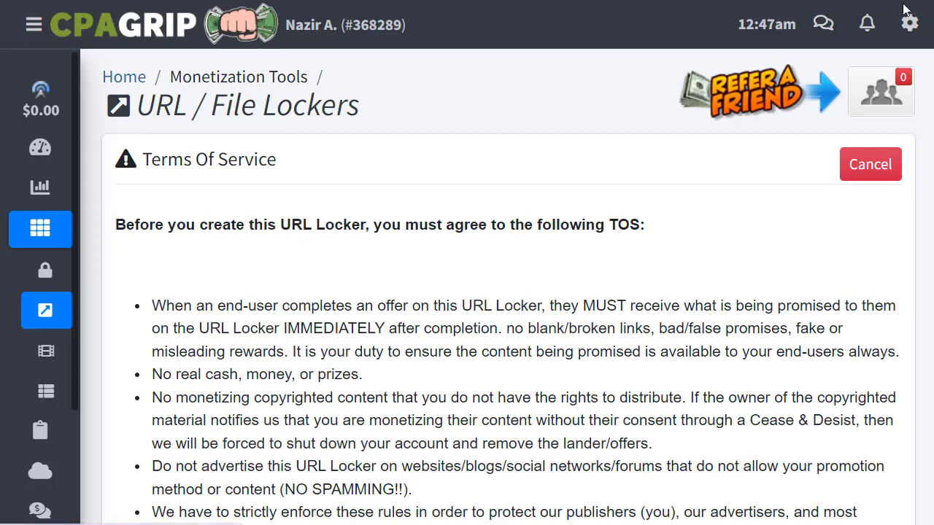
scroll(280, 140, down, 4)
scroll(507, 284, down, 2)
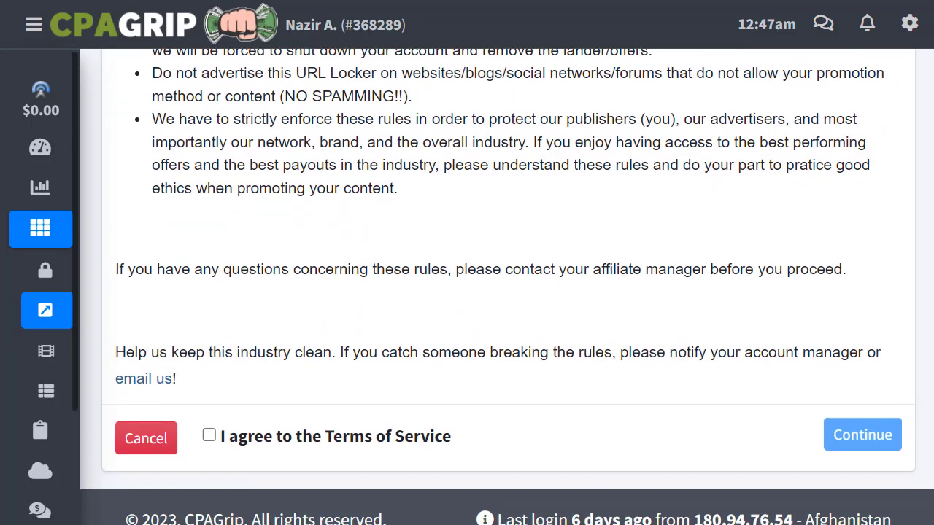
click(210, 440)
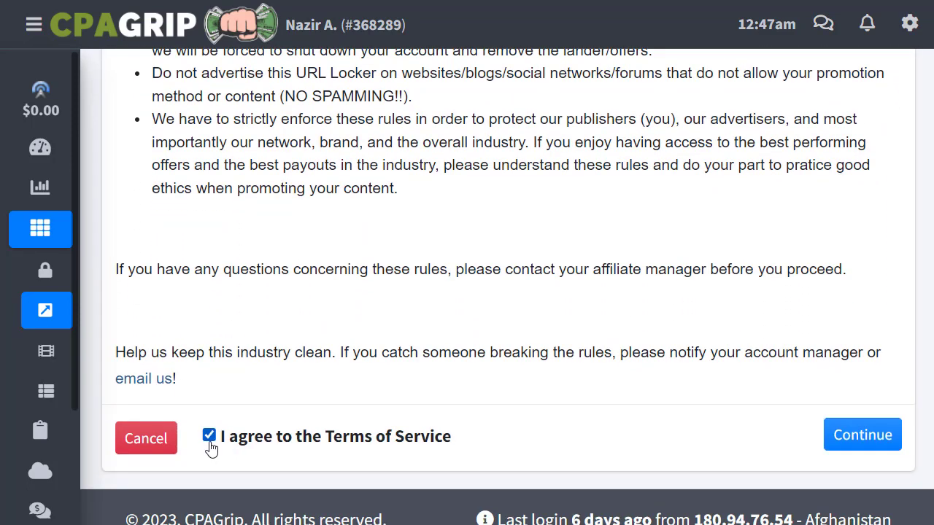
click(872, 440)
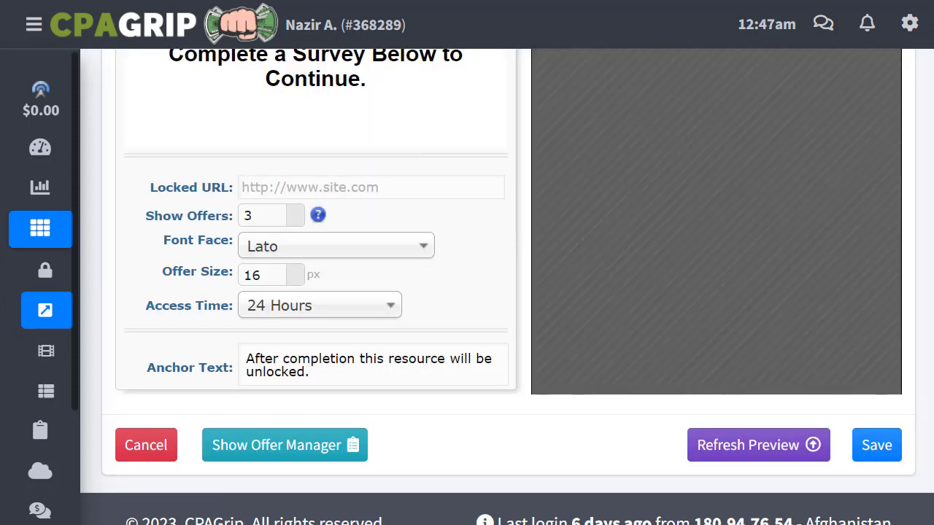
Step: Look over the Templates tab, then return to General and begin entering the Locked URL
scroll(903, 129, up, 4)
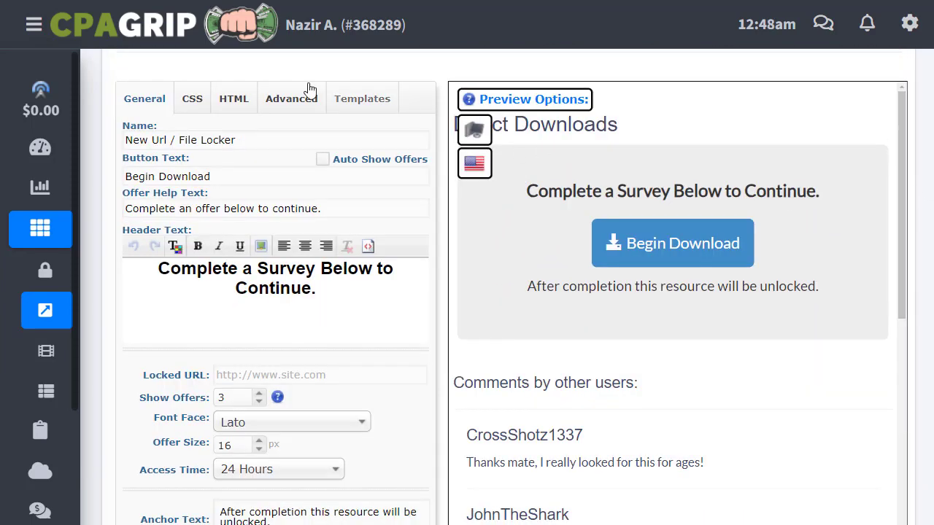
click(365, 99)
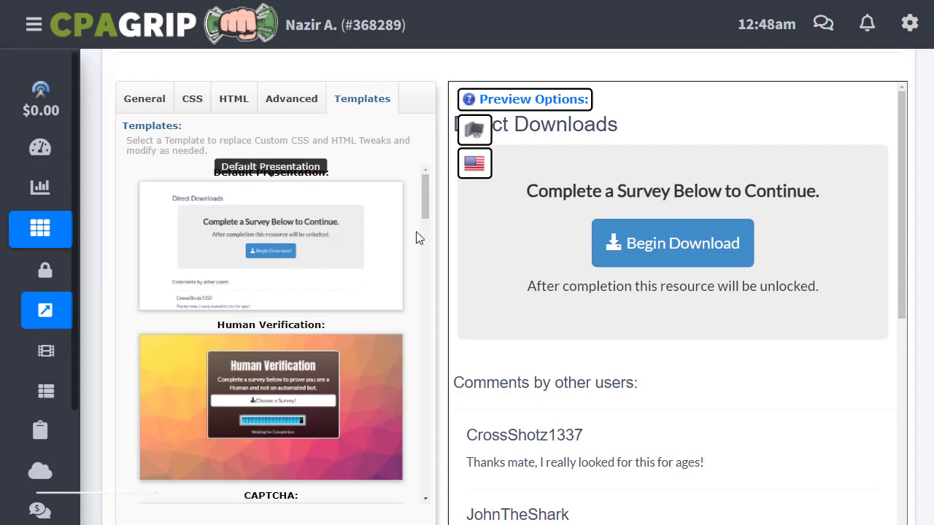
mouse_move(428, 210)
mouse_down()
mouse_move(429, 252)
mouse_move(418, 204)
mouse_move(424, 222)
mouse_move(425, 195)
mouse_up()
click(129, 102)
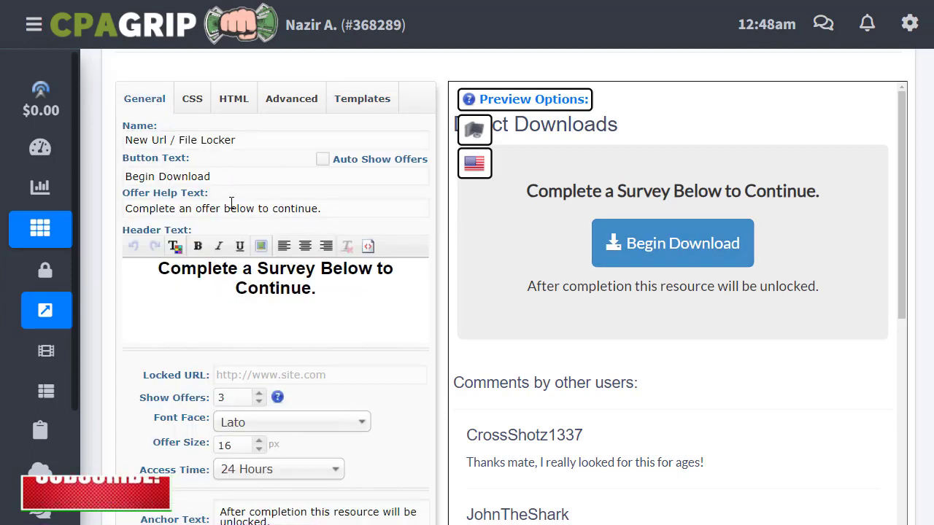
click(219, 376)
click(240, 329)
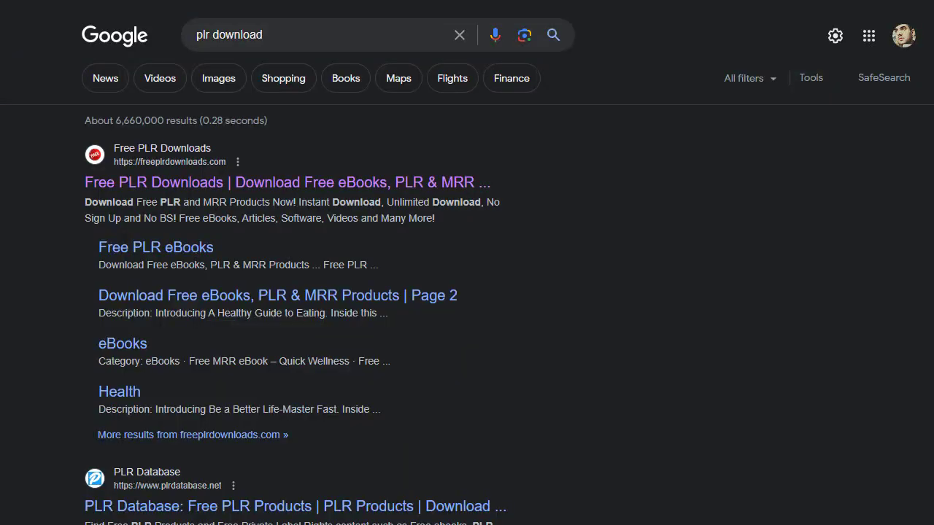
Step: Select the 'plr download' query and go to the Free PLR Downloads homepage
drag(263, 35, 192, 34)
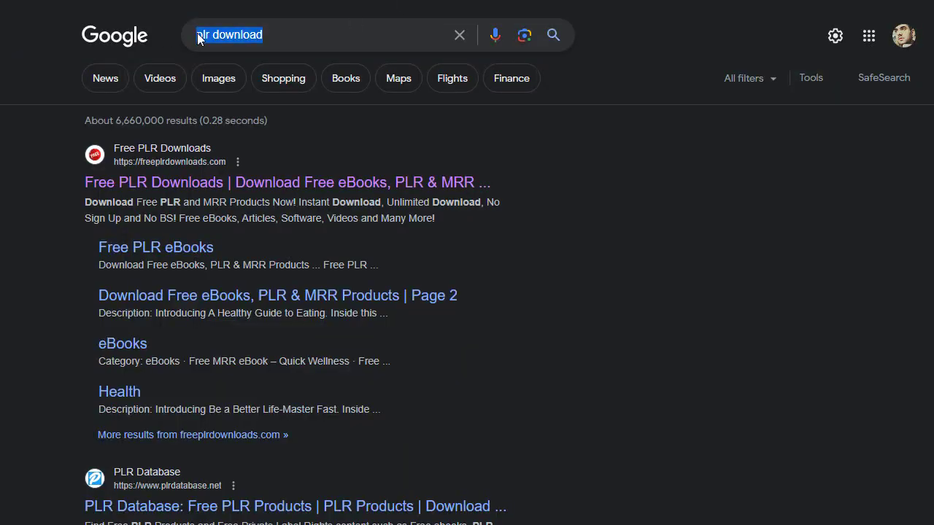
click(179, 30)
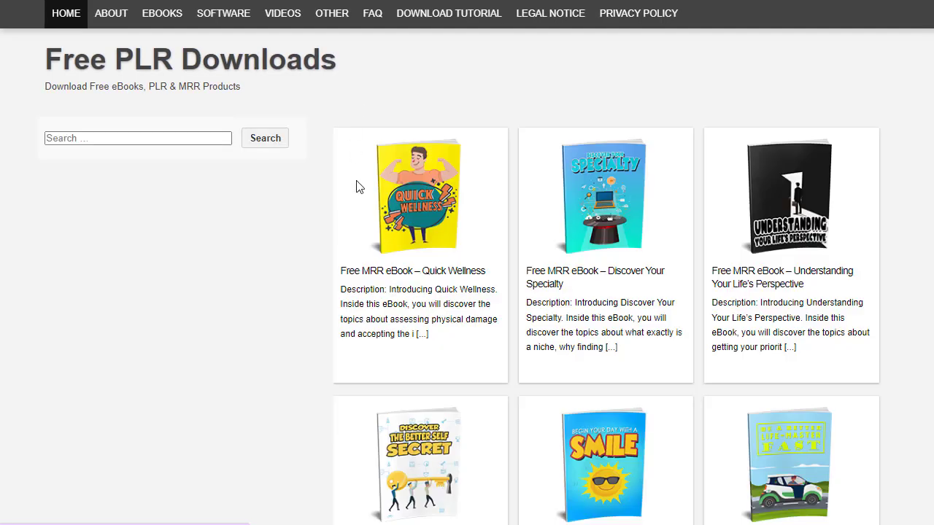
Step: Search the Free PLR Downloads site for 'kids' and open the Building Confidence for Kids ebook
drag(293, 297, 292, 313)
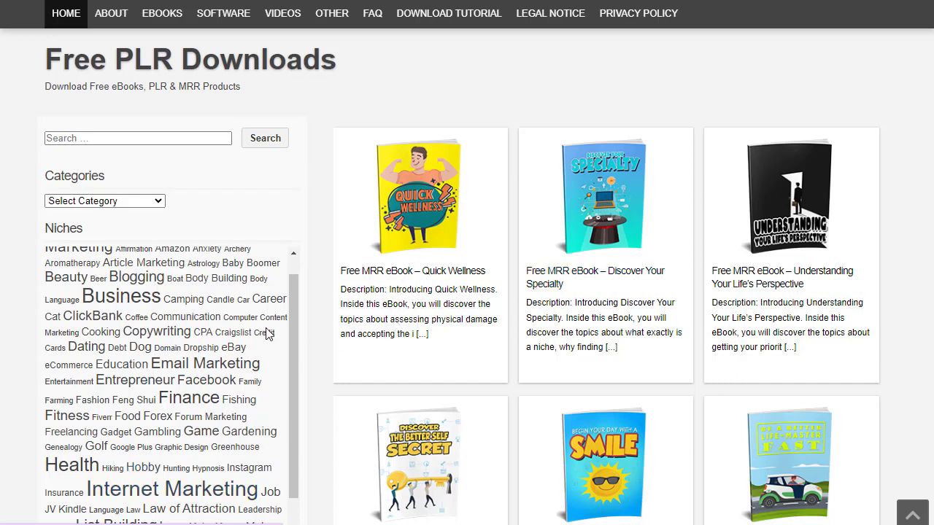
click(203, 139)
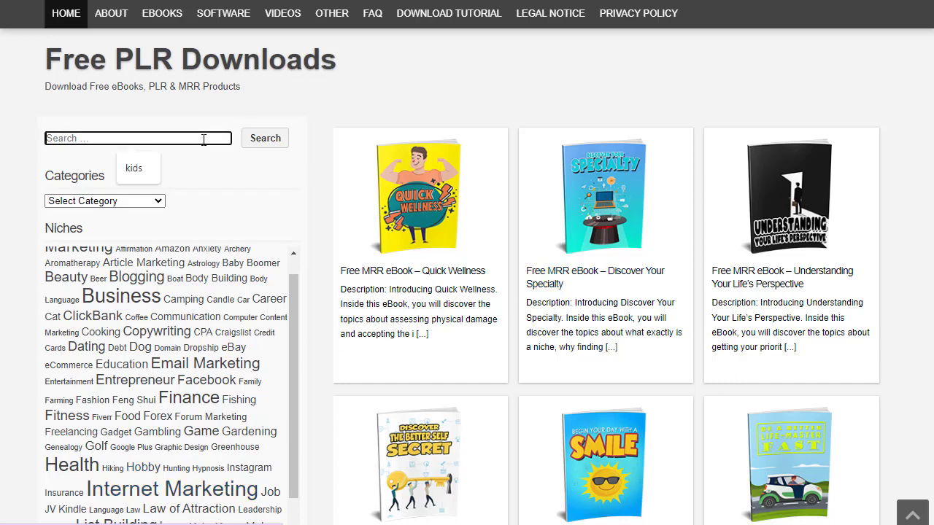
click(131, 167)
click(276, 143)
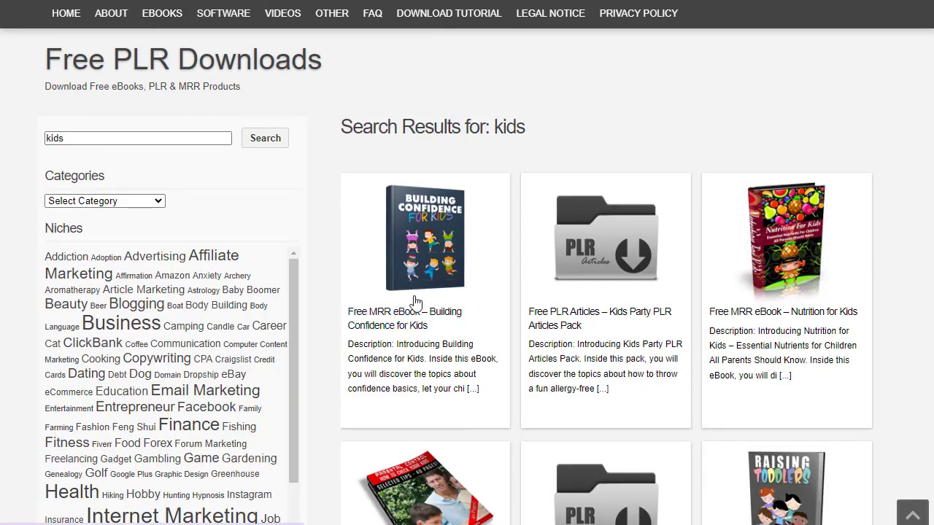
click(451, 275)
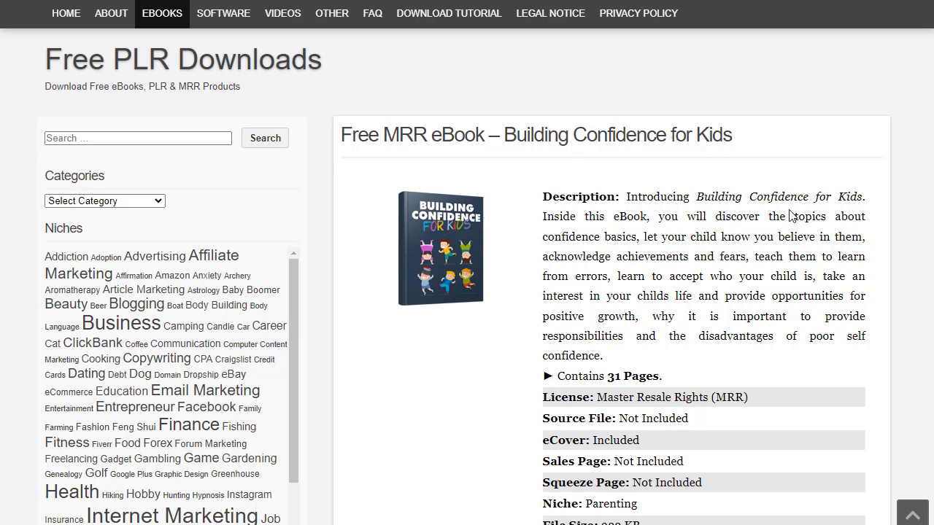
Step: Download and preview the Building Confidence for Kids PDF, then copy the ebook page address
scroll(701, 197, down, 2)
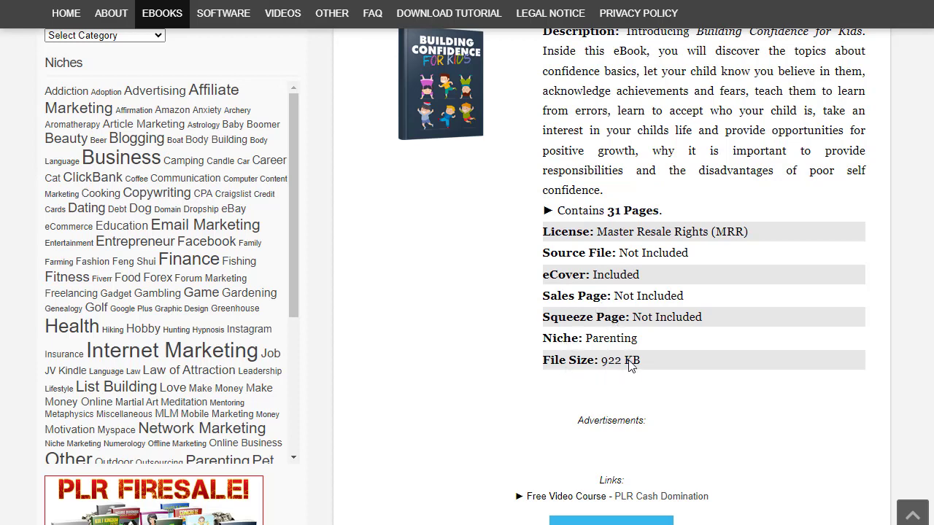
scroll(619, 392, down, 2)
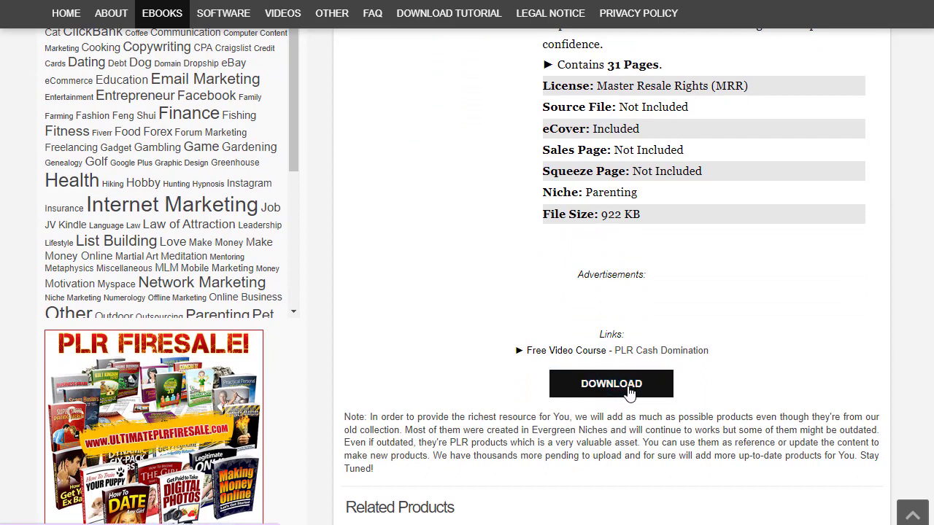
click(582, 381)
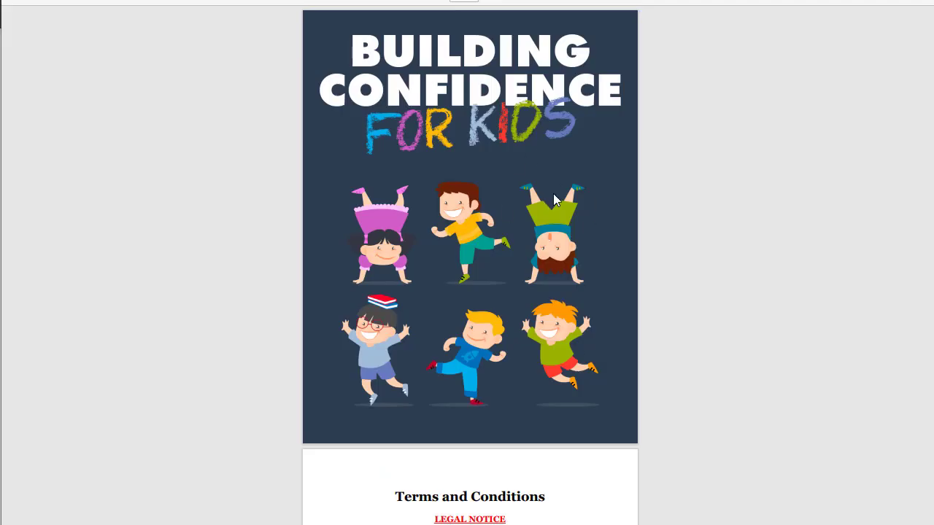
scroll(660, 206, down, 10)
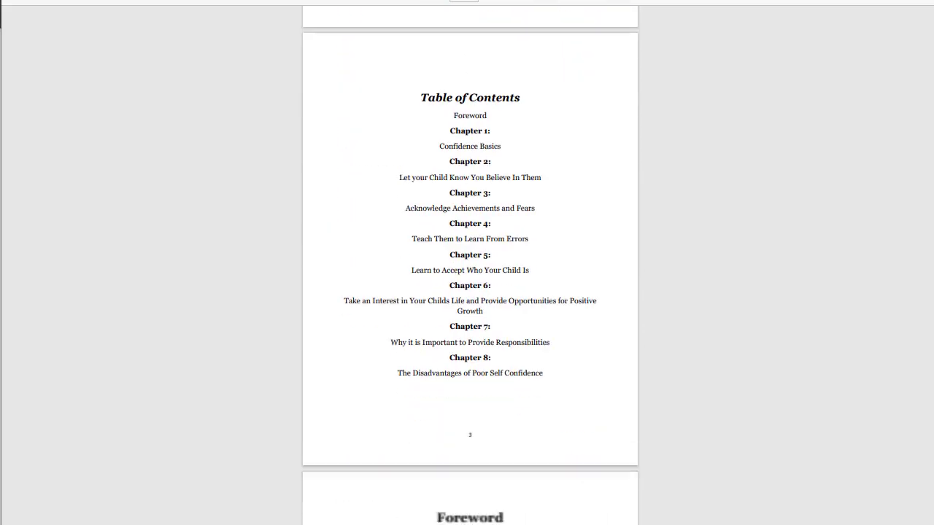
scroll(660, 207, up, 10)
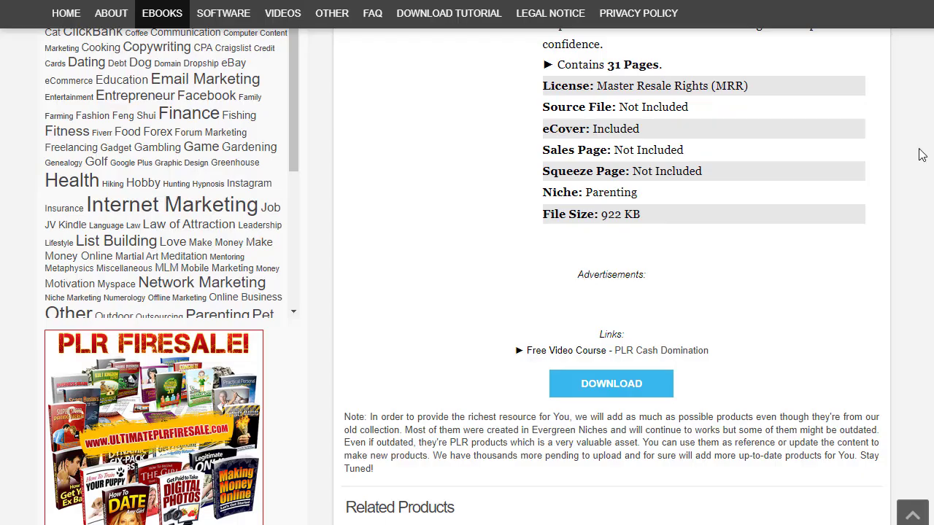
scroll(546, 95, up, 5)
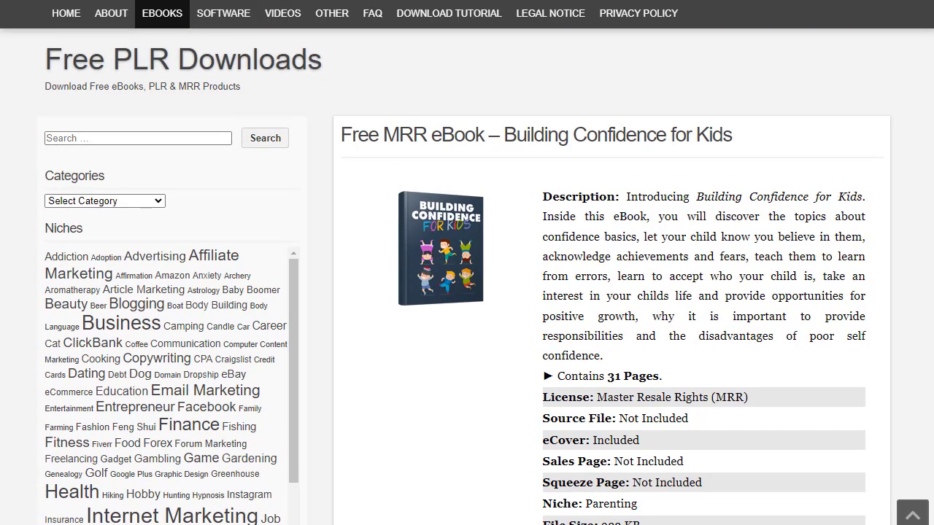
right_click(372, 1)
click(425, 44)
mouse_move(364, 523)
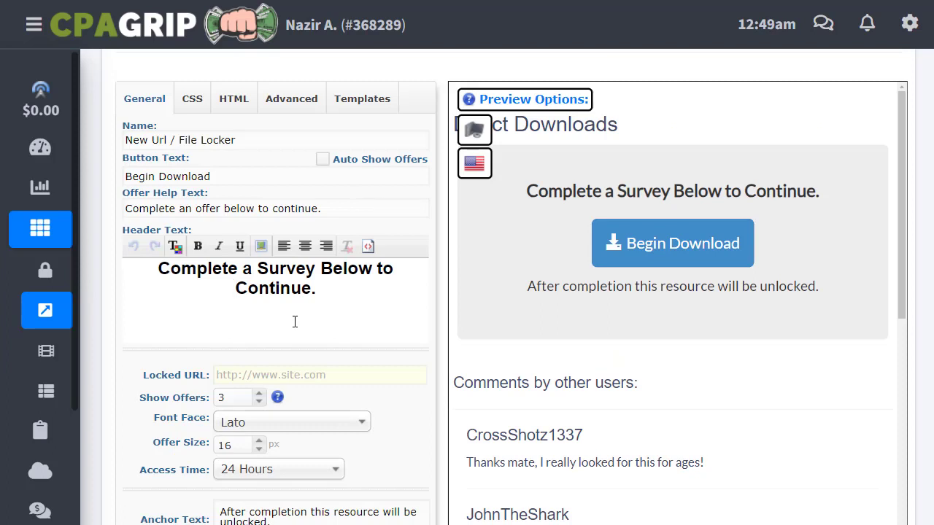
Step: Paste the ebook page address as the locked URL and name the locker 'Confident for kids'
click(282, 375)
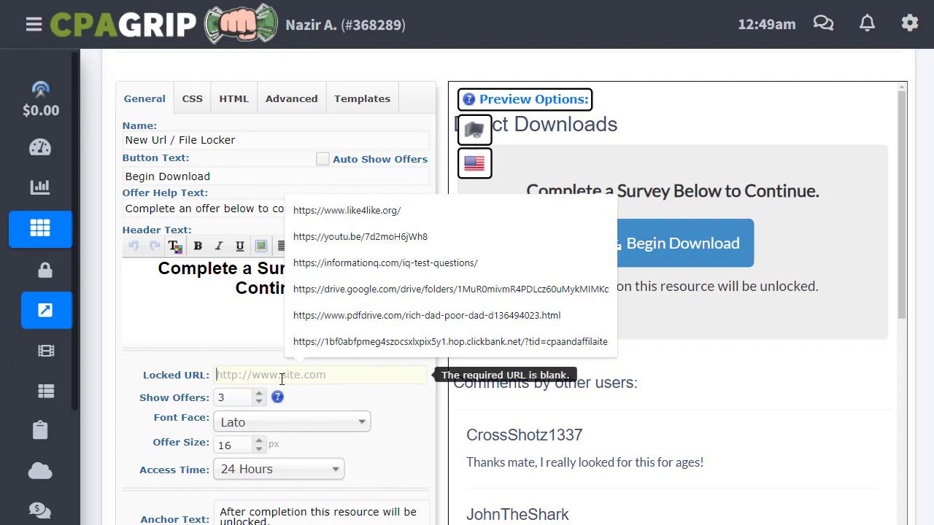
key(ctrl+v)
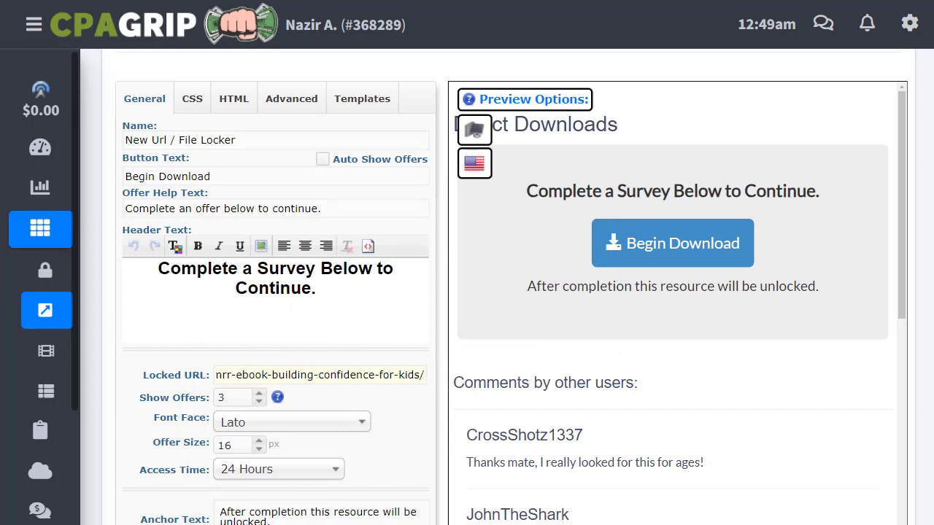
drag(236, 140, 103, 146)
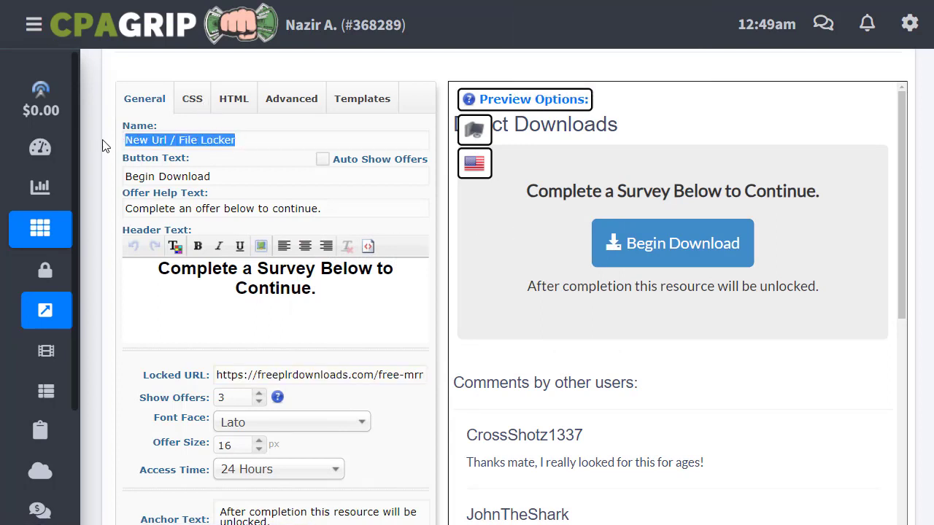
text(Confident for kids)
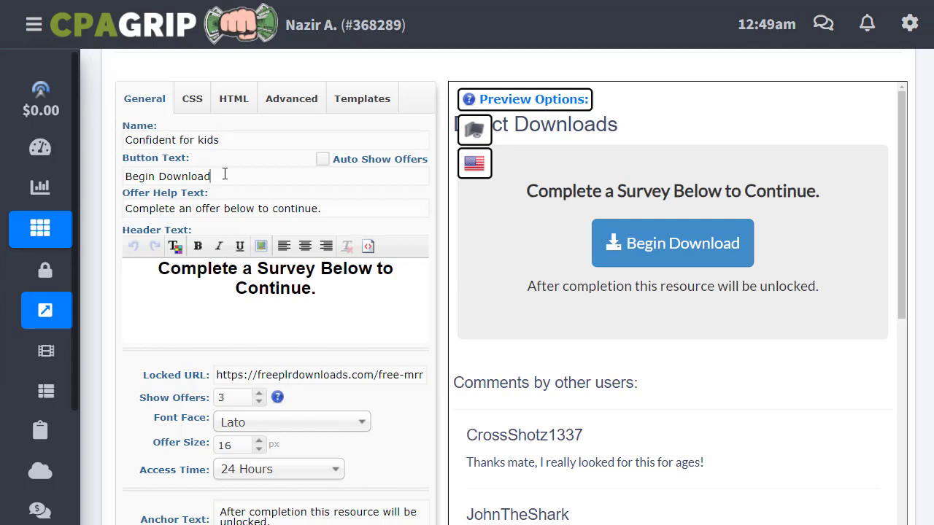
Step: Replace the 'Begin Download' button text with 'Access Free Kids eBook'
drag(225, 174, 116, 179)
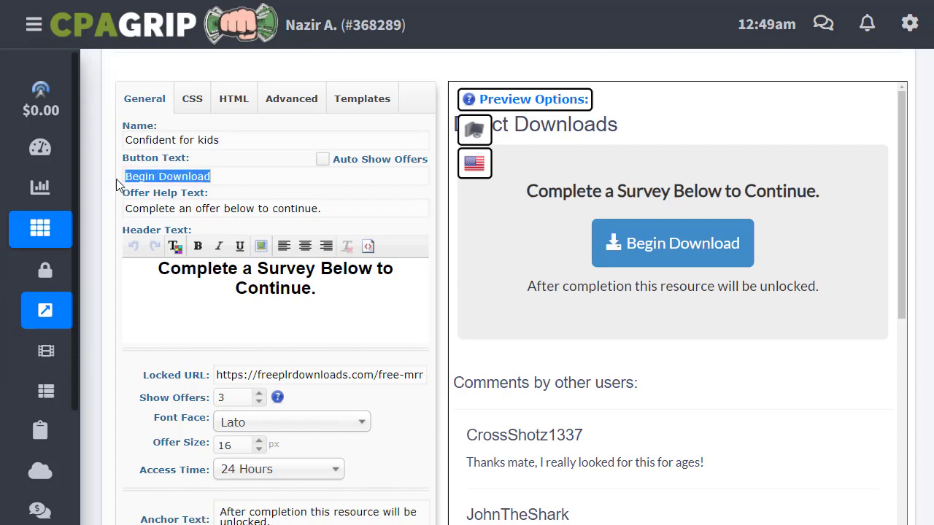
text(Acce)
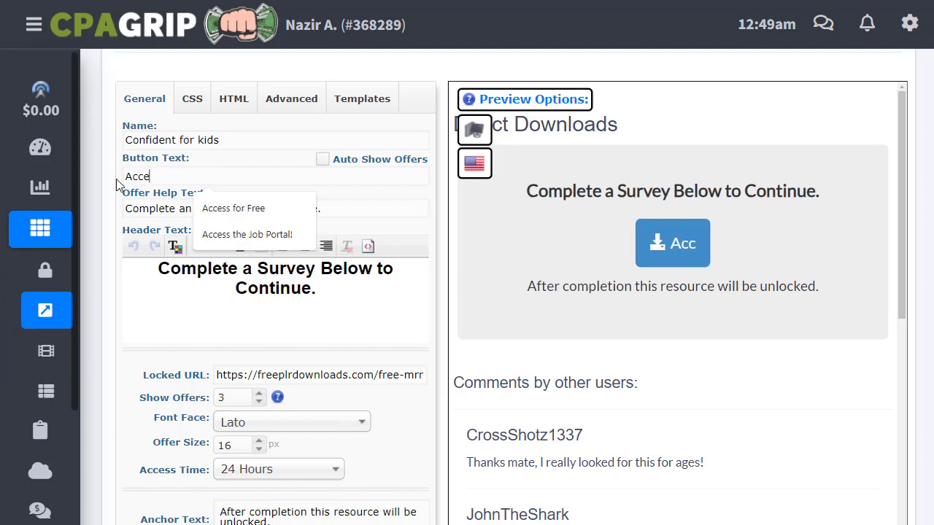
text(ss Frre)
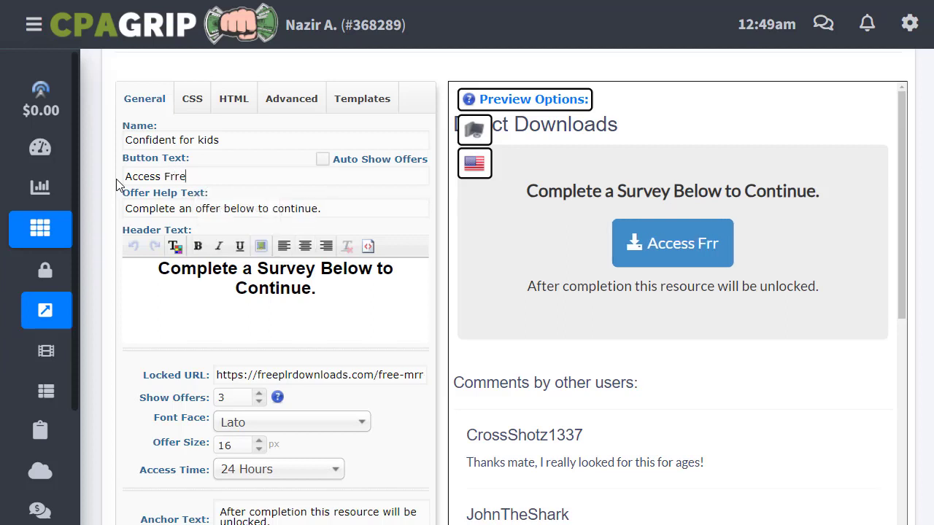
key(BackSpace)
key(BackSpace)
text(ee K)
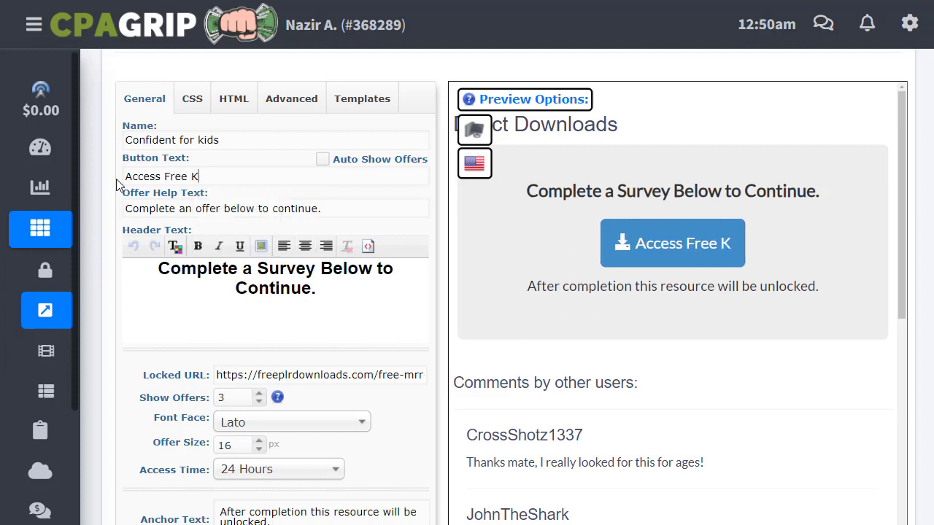
text(ids eBook)
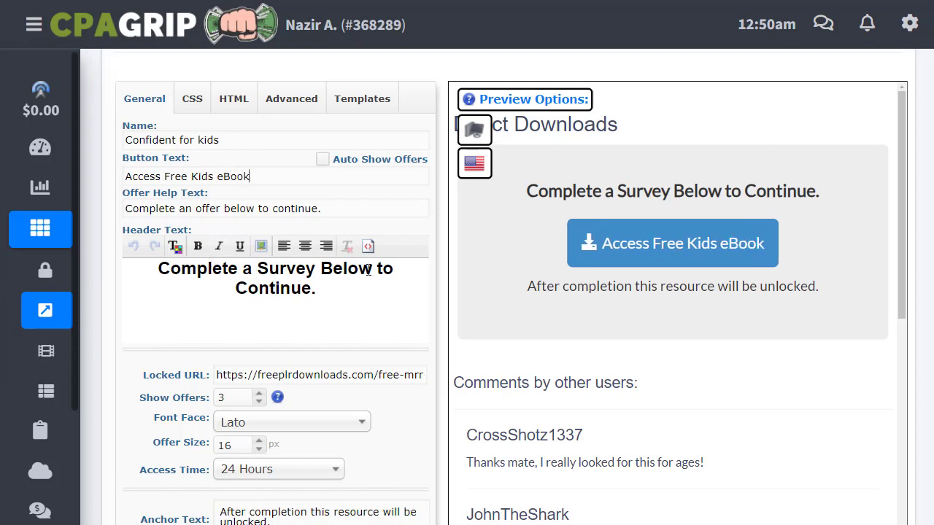
Step: Change the header text to 'Access Free Confident Kids eBook' and set access time to Forever
double_click(291, 288)
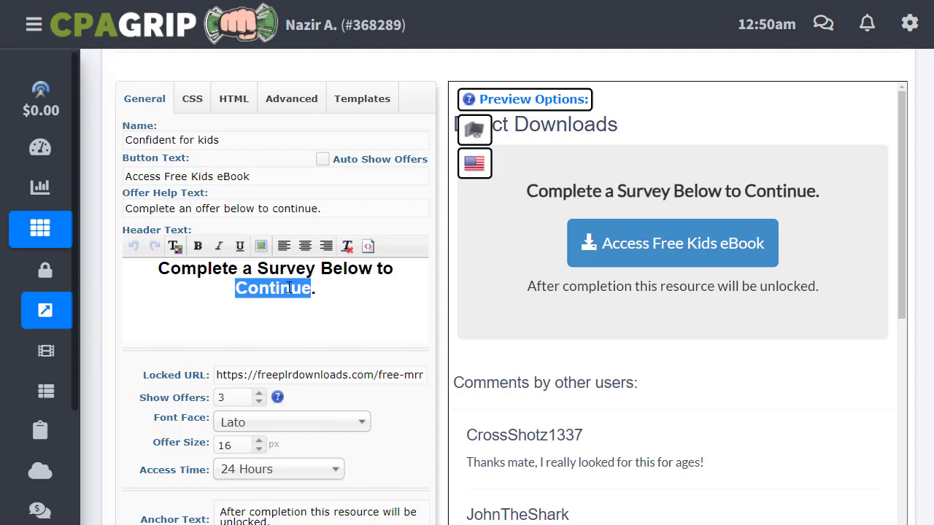
text(Access )
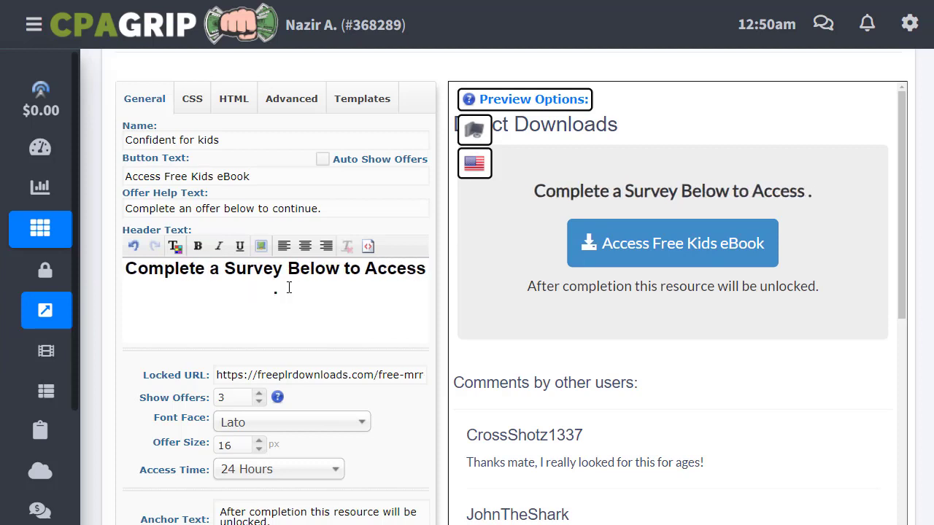
text(Free)
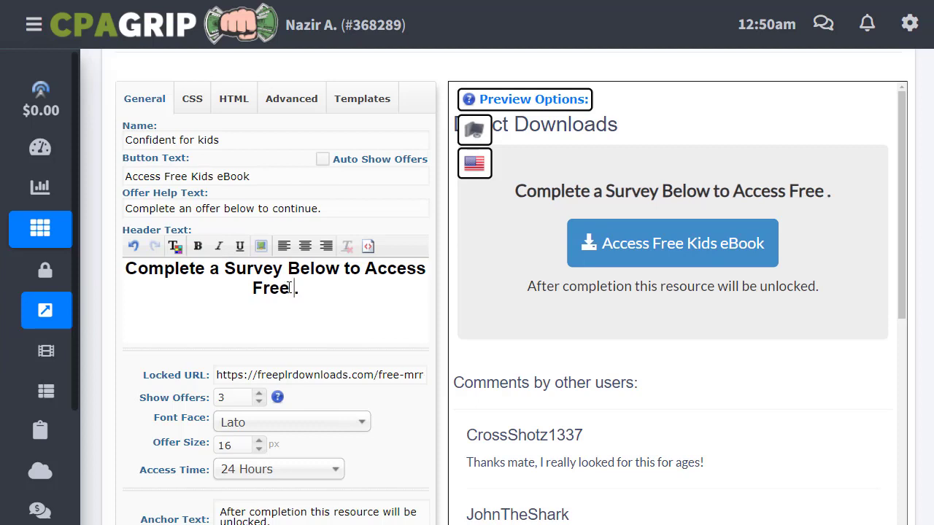
text( Confiden)
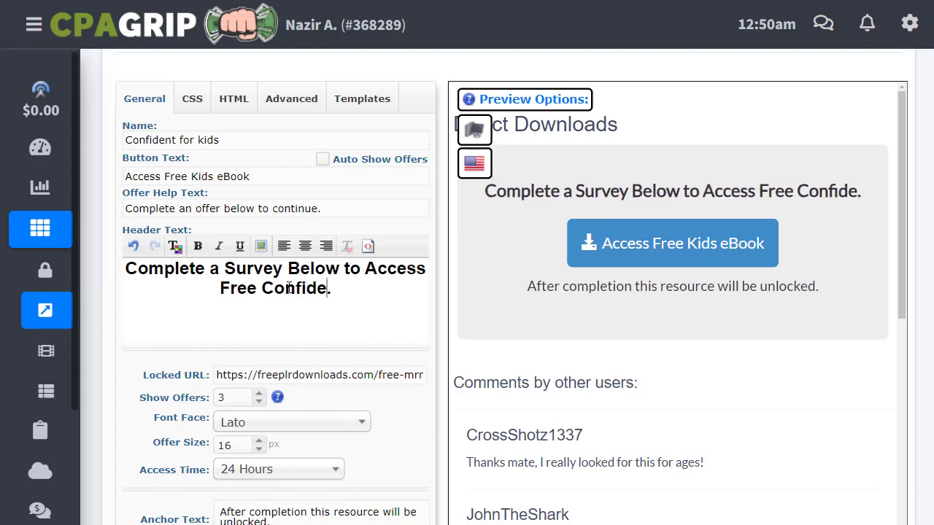
text(t )
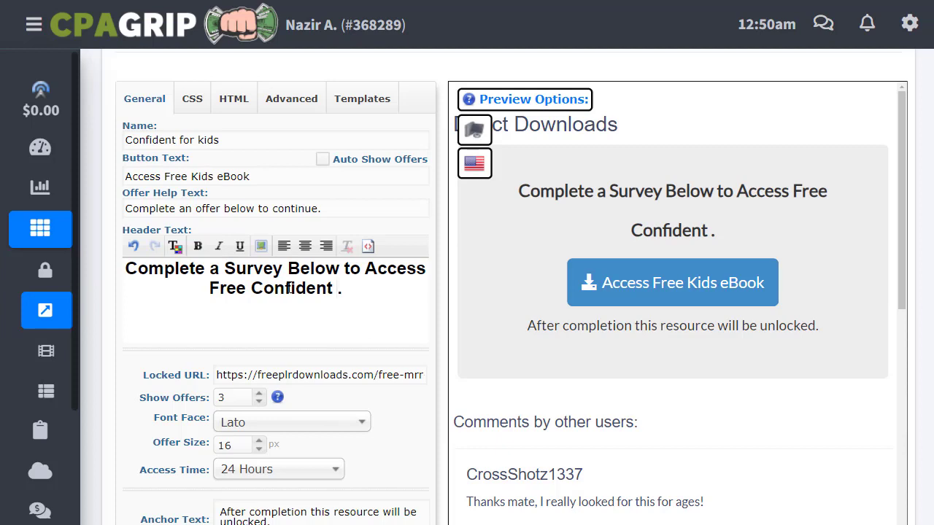
text(Kids )
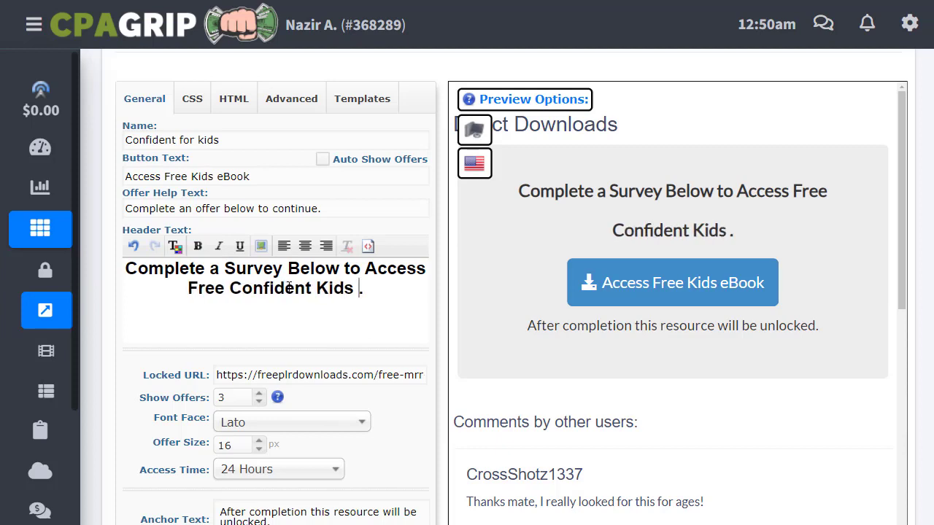
text(eBook)
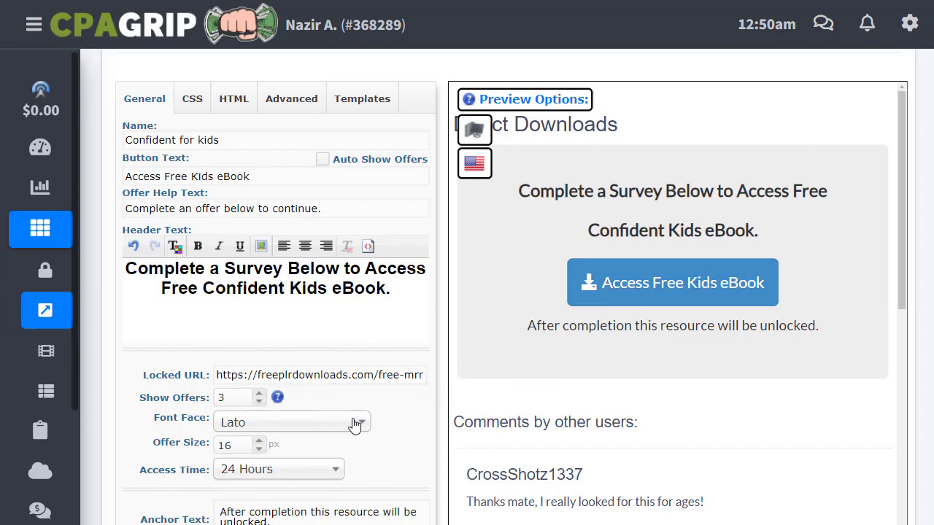
click(329, 470)
scroll(328, 408, up, 2)
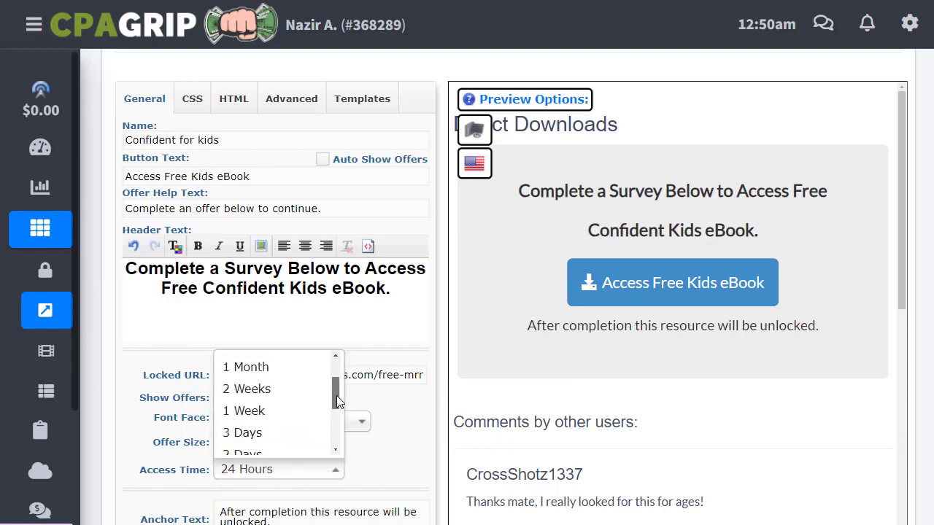
click(319, 363)
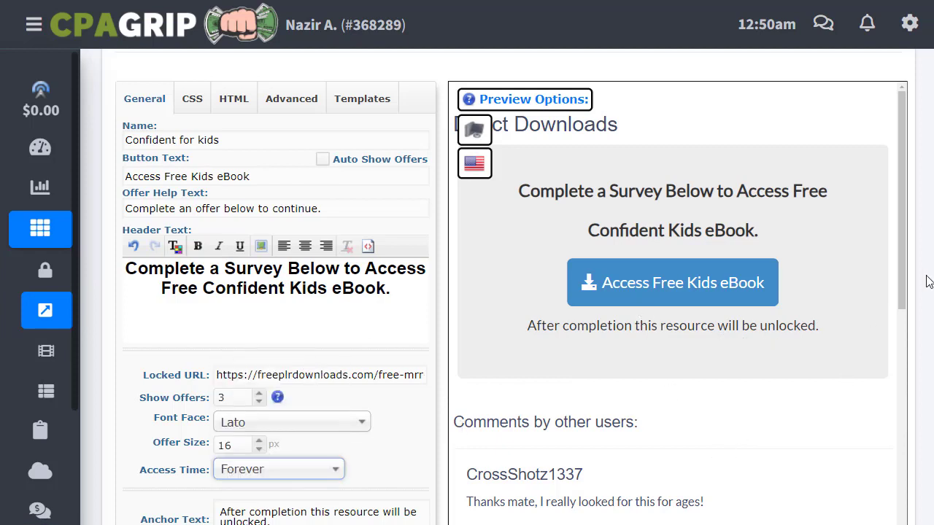
Step: Save the locker and request the links for Confident For Kids
scroll(915, 369, up, 1)
scroll(916, 369, down, 3)
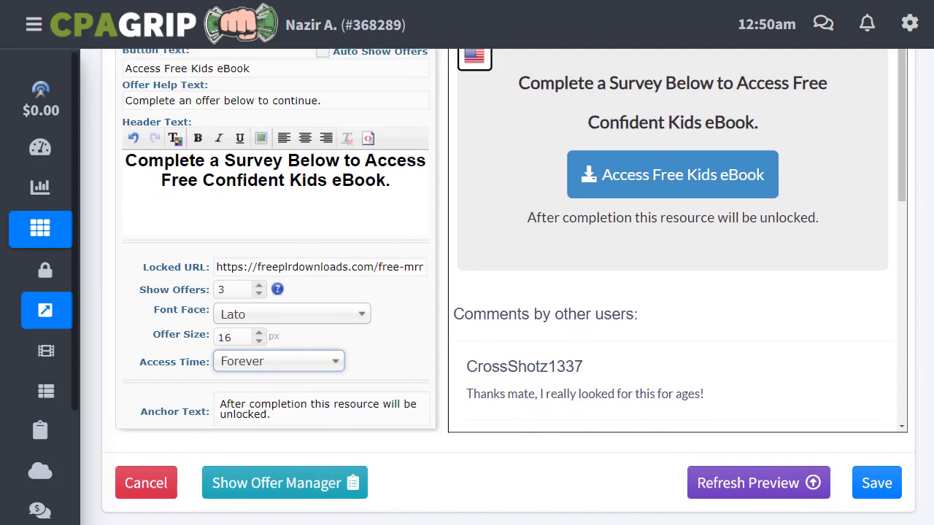
click(885, 496)
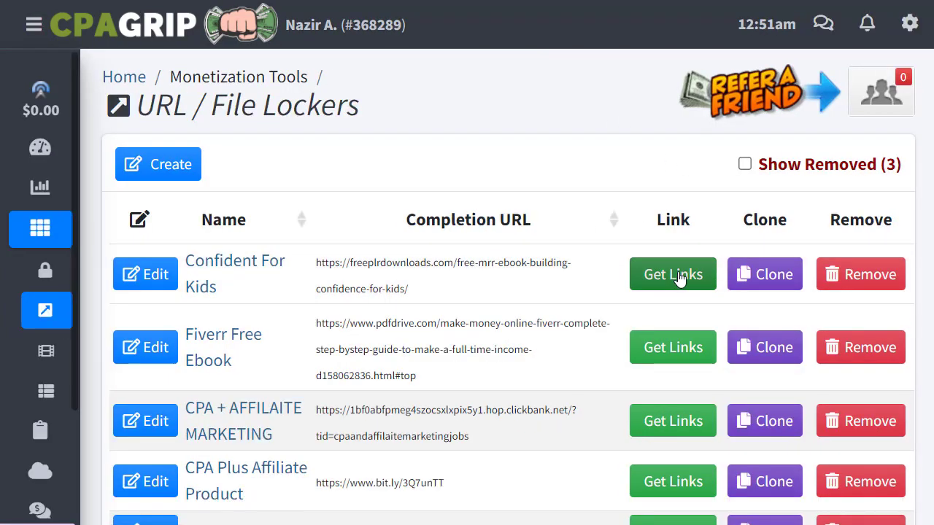
click(679, 277)
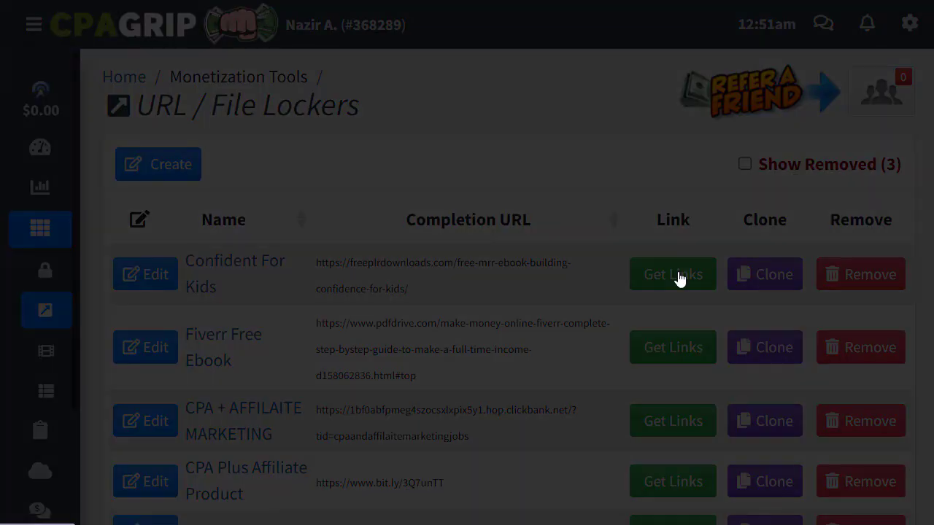
drag(542, 309, 230, 302)
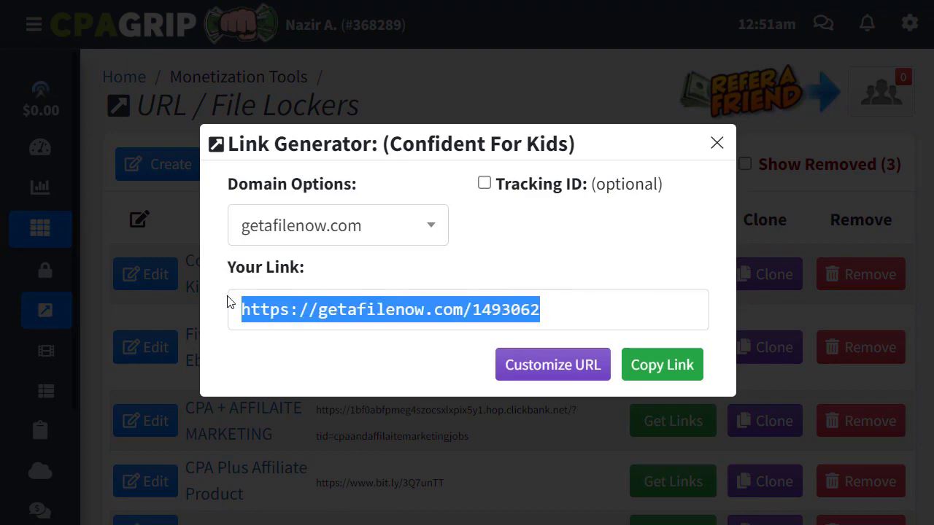
click(555, 279)
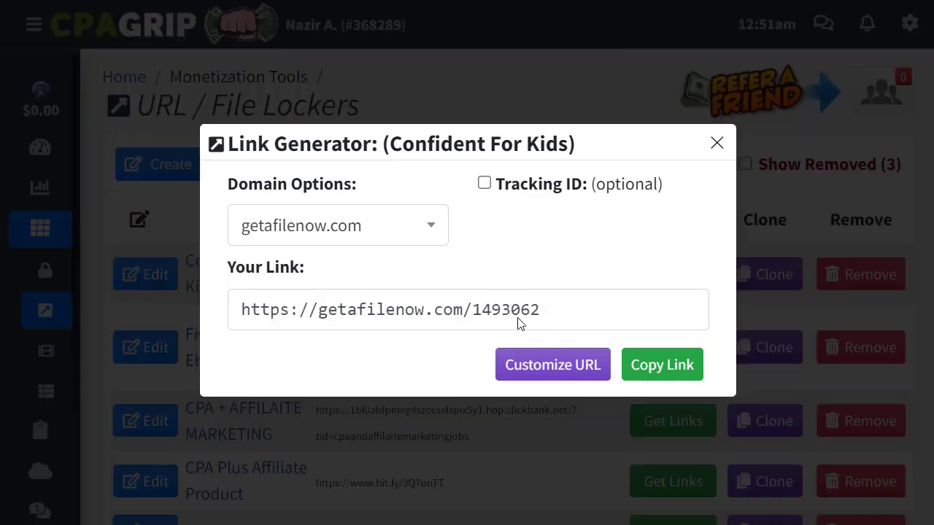
click(666, 371)
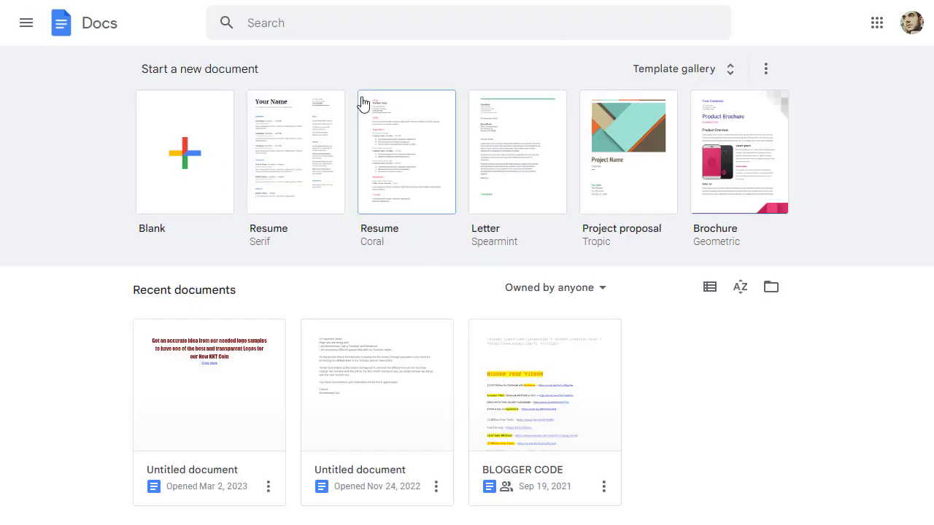
Step: Create a new blank Google Docs document from the Blank template
click(168, 183)
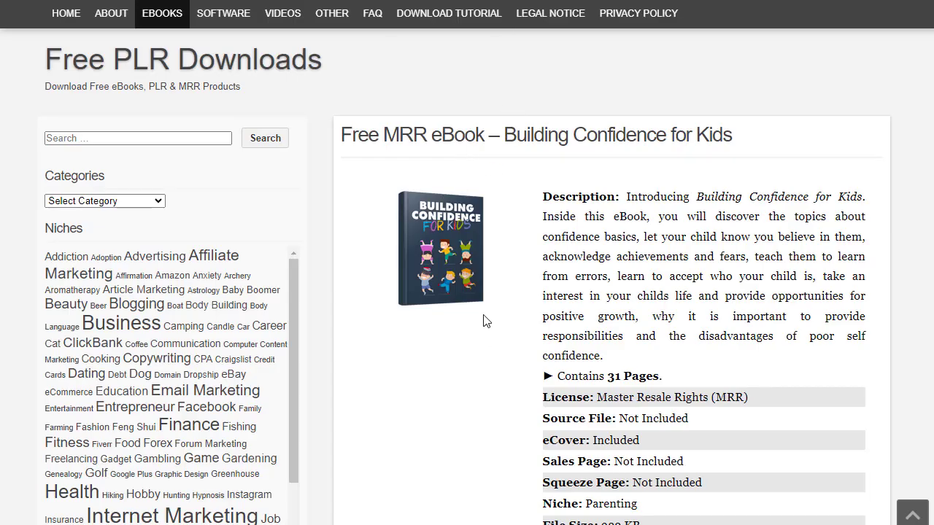
scroll(590, 447, down, 4)
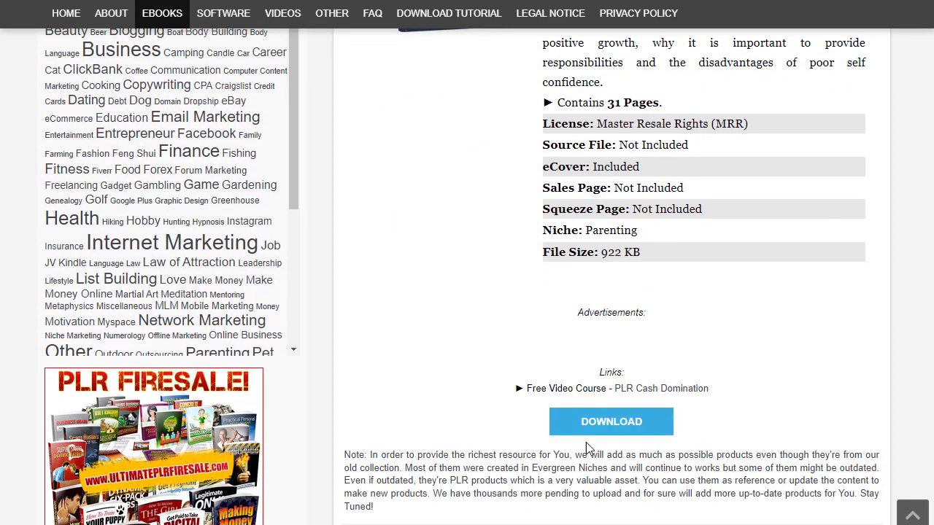
scroll(589, 447, up, 3)
scroll(468, 279, up, 1)
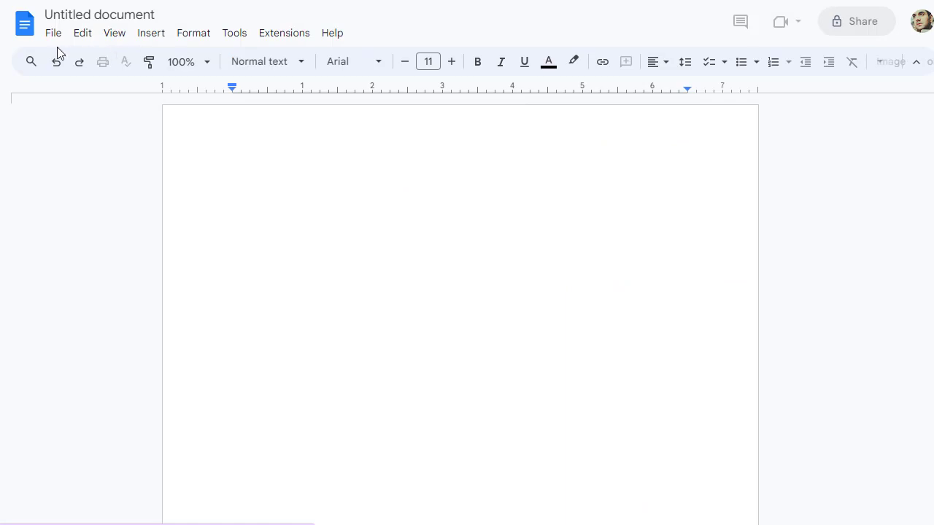
Step: Upload the 'Flat' image from BuildingConfidenceforKids > eCover into the document
click(53, 34)
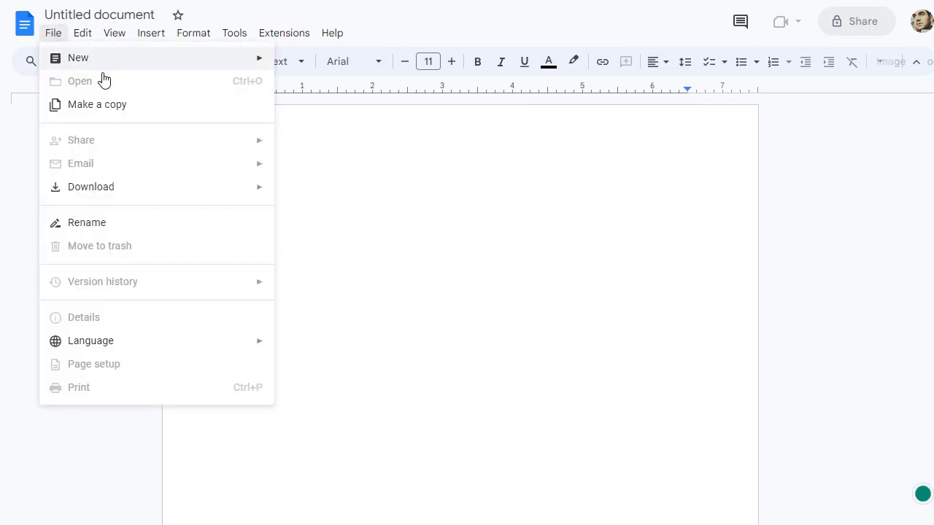
click(151, 34)
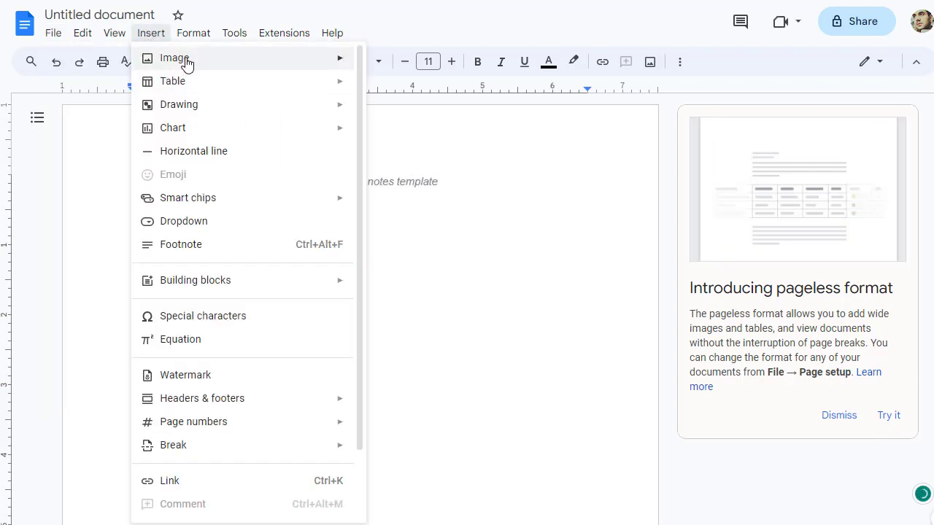
mouse_move(183, 61)
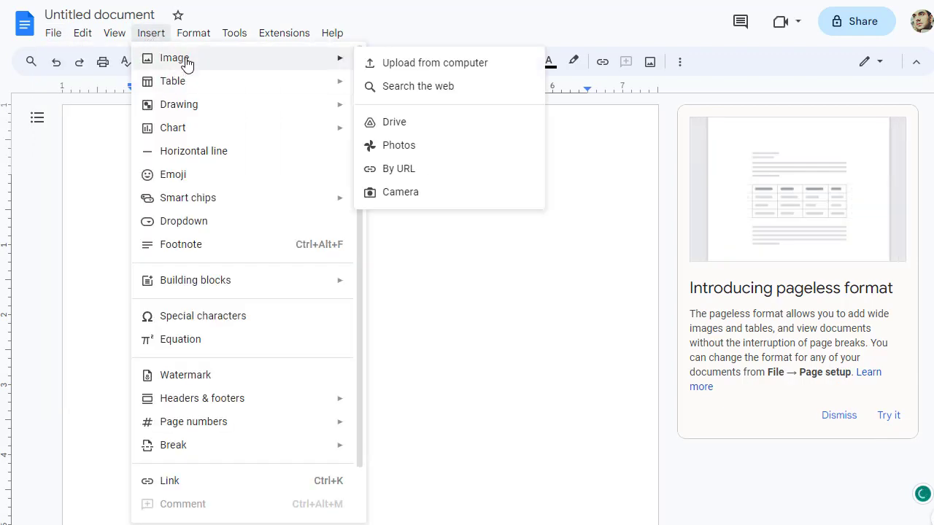
click(427, 73)
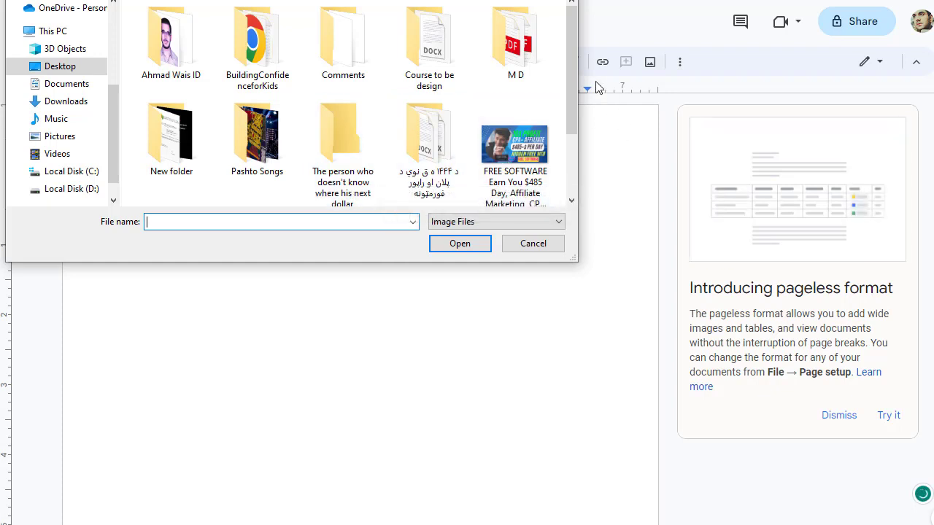
double_click(257, 69)
double_click(172, 25)
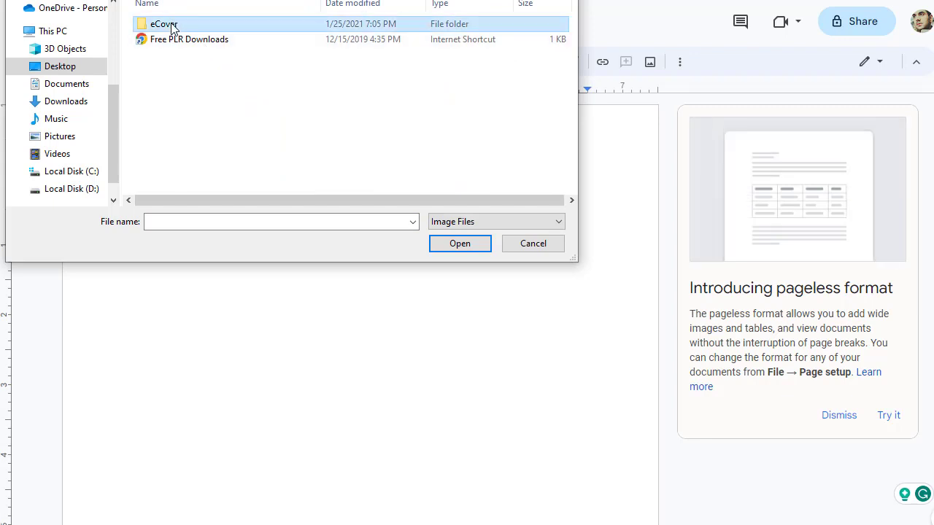
click(255, 40)
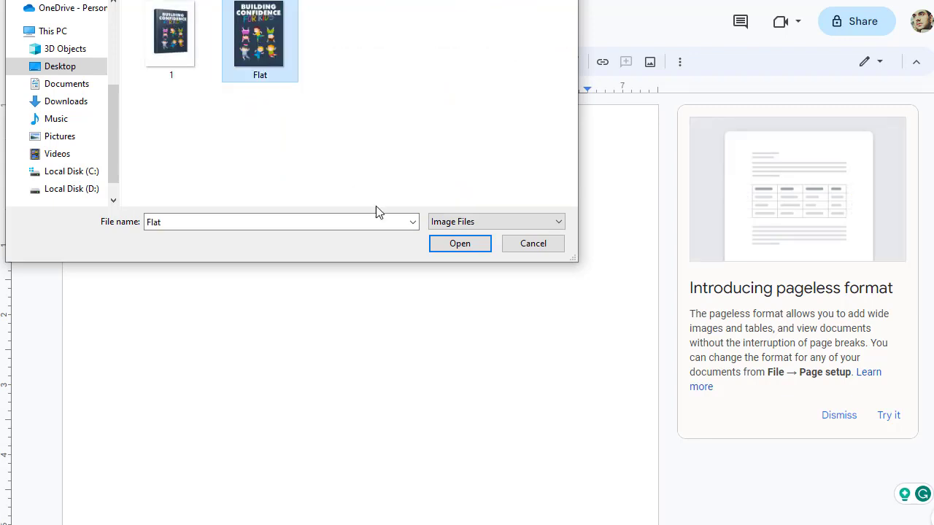
click(467, 248)
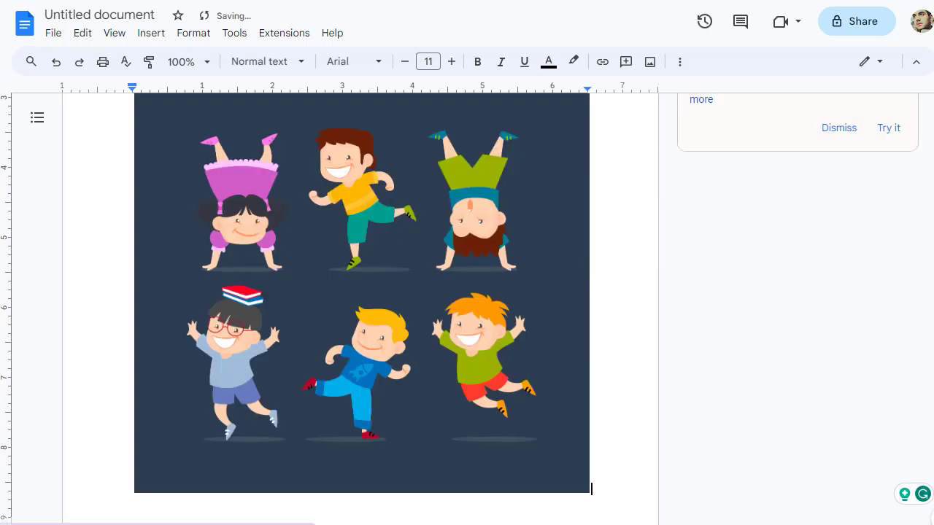
Step: Zoom out and drag the corners of the Building Confidence for Kids cover image to enlarge it to page size
scroll(591, 489, up, 3)
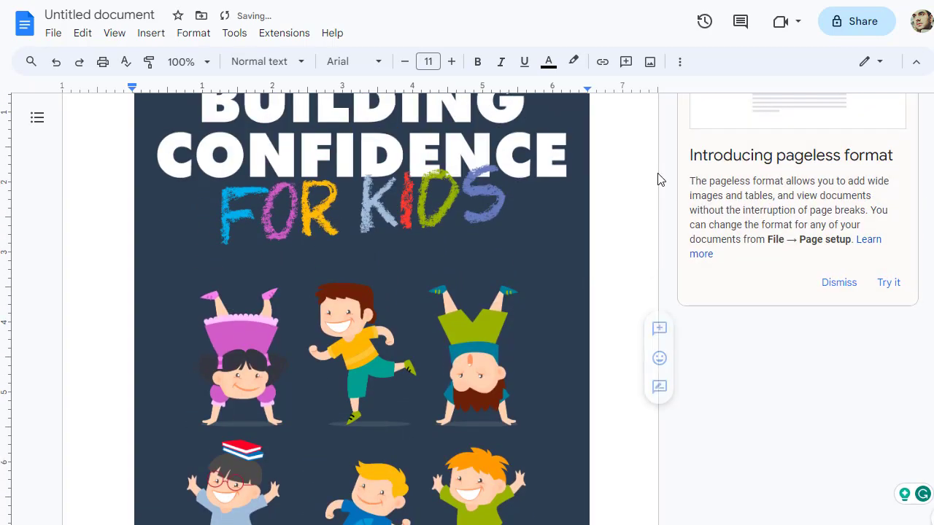
key(ctrl+minus)
key(ctrl+minus)
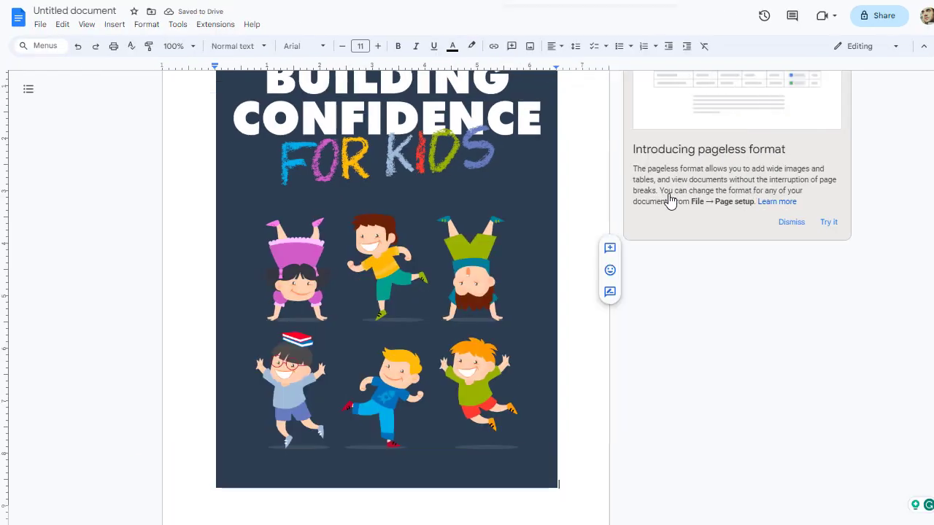
key(ctrl+minus)
key(ctrl+minus)
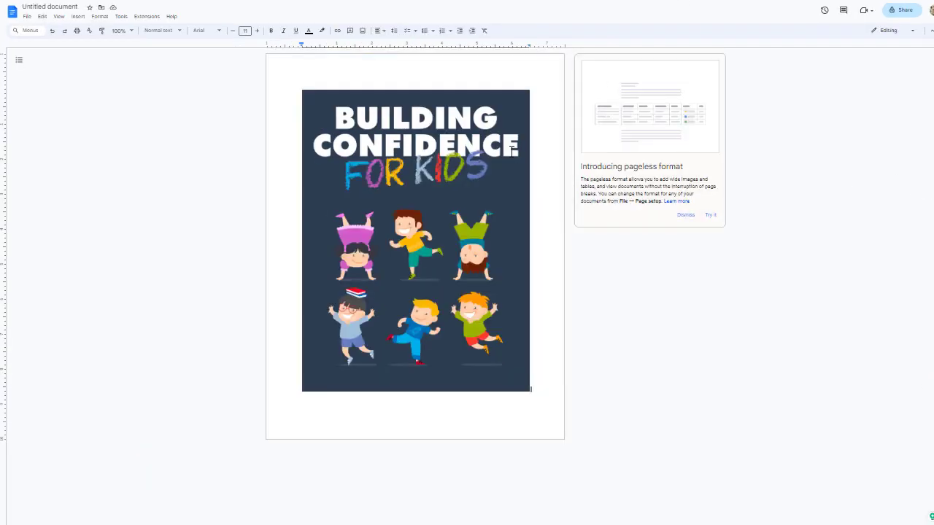
click(392, 206)
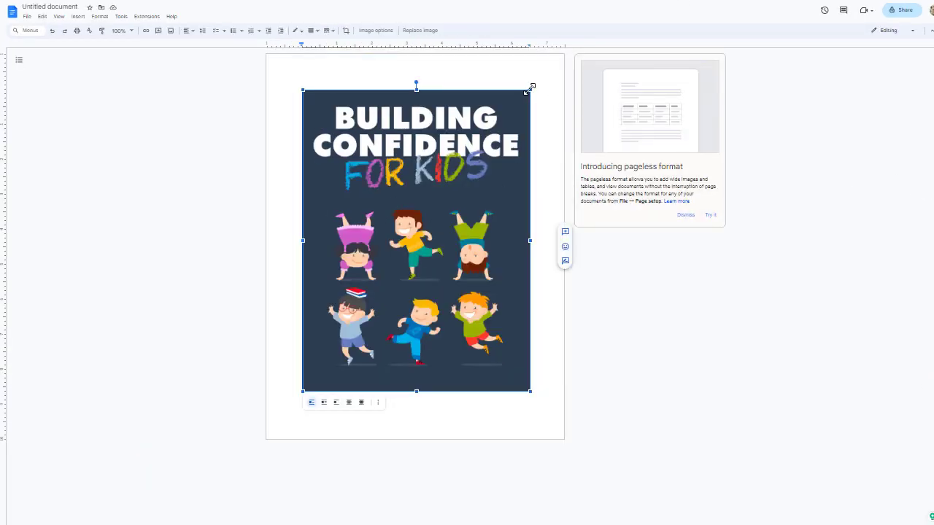
drag(530, 87, 552, 80)
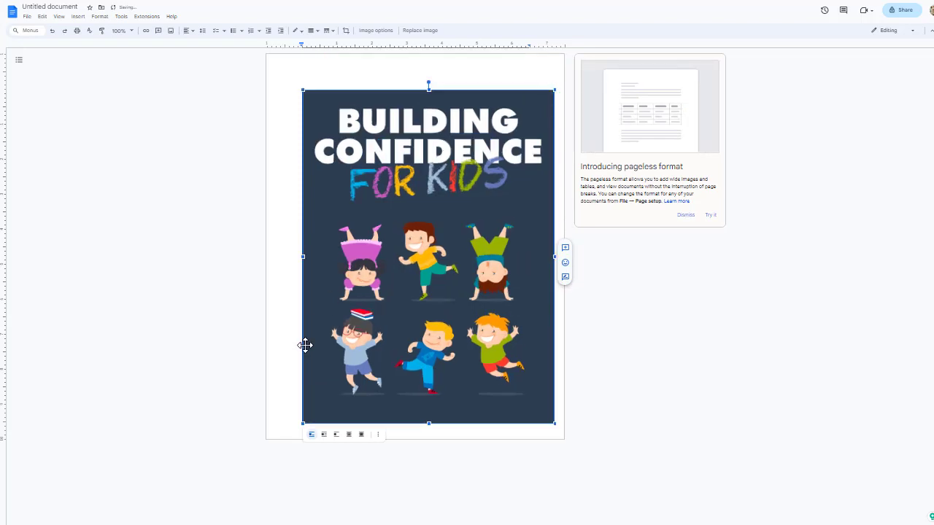
drag(299, 87, 281, 74)
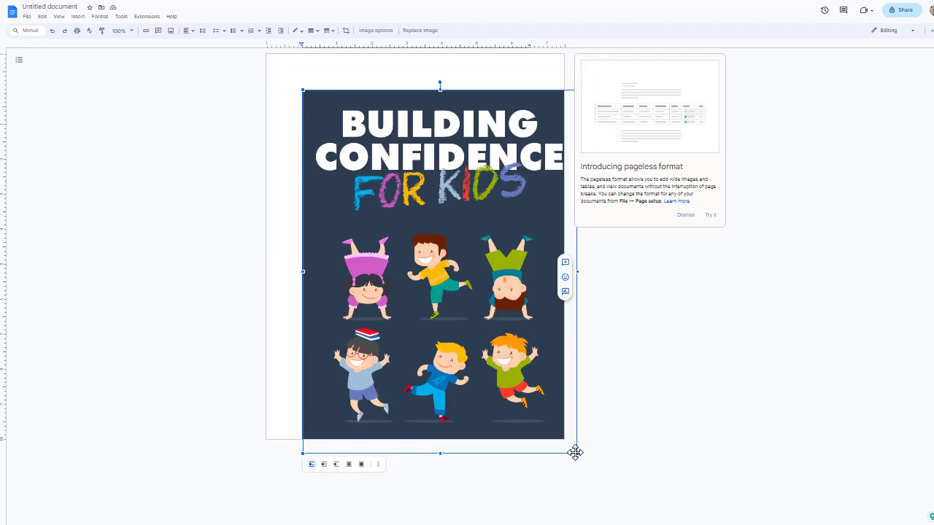
drag(569, 448, 562, 436)
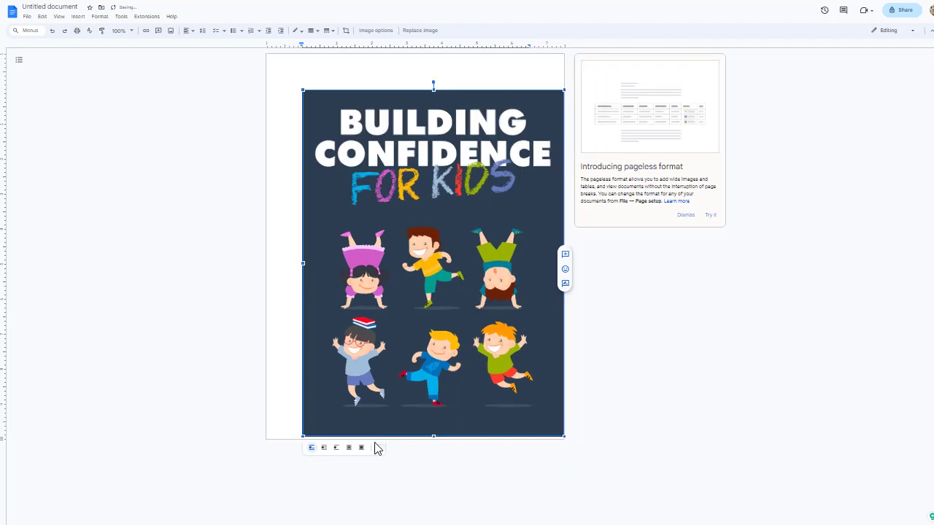
Step: Set the cover image to wrap text, centre it on page one, and start a new page
click(326, 448)
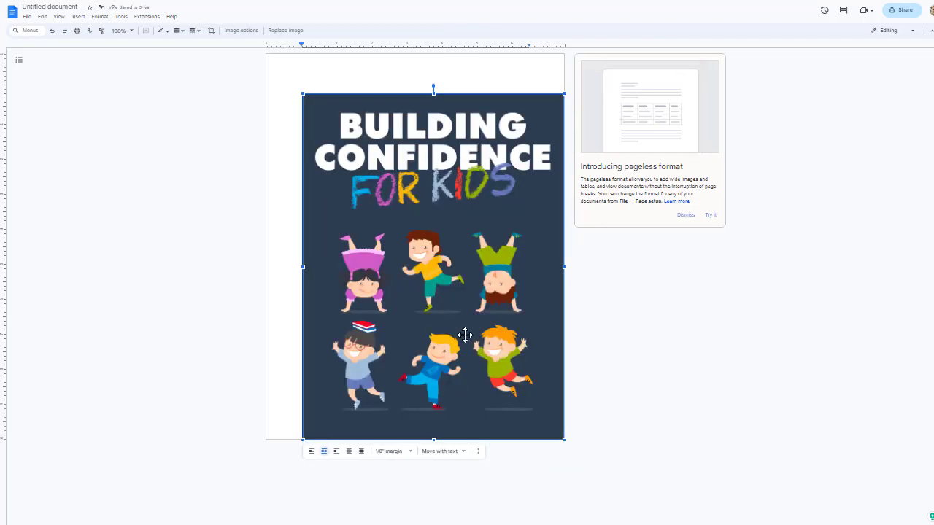
drag(467, 336, 481, 292)
drag(416, 156, 415, 137)
click(562, 313)
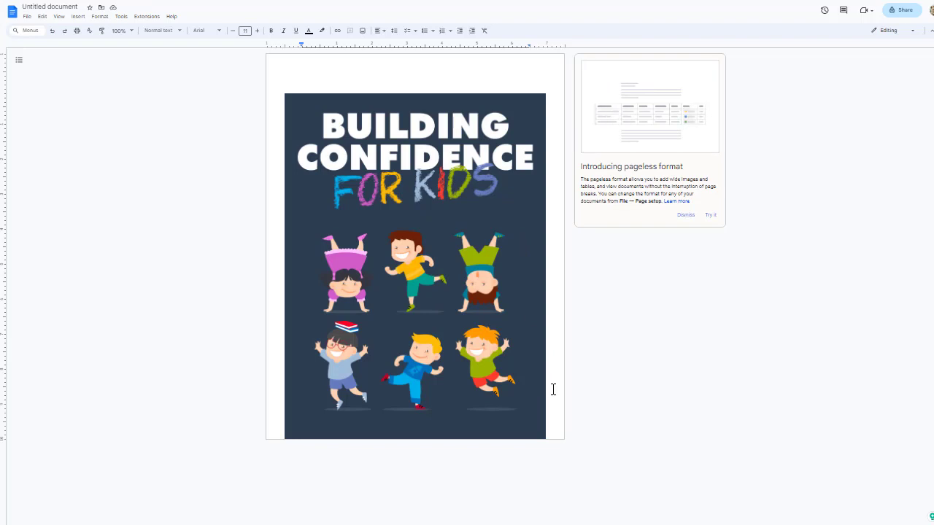
key(Return)
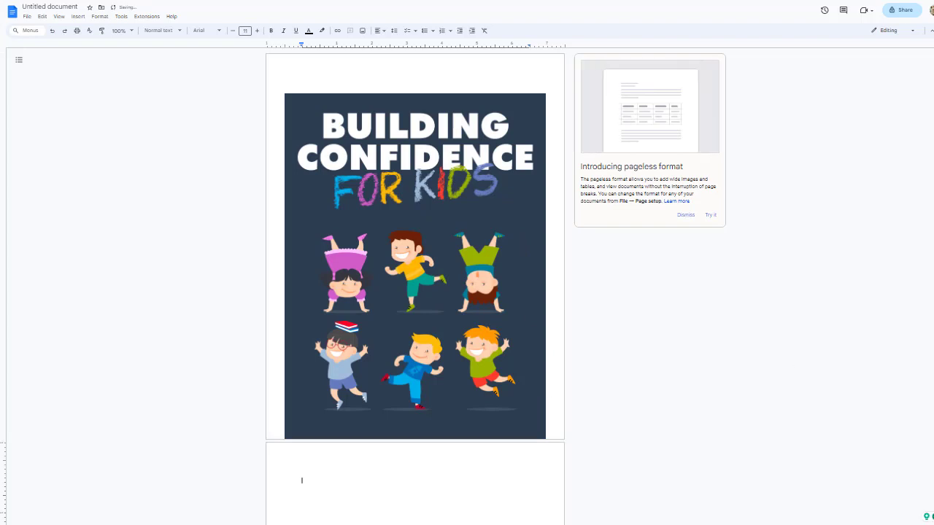
Step: Scroll to the ebook's title page and copy the 'Building Confidence for Kids' title line
scroll(932, 358, down, 3)
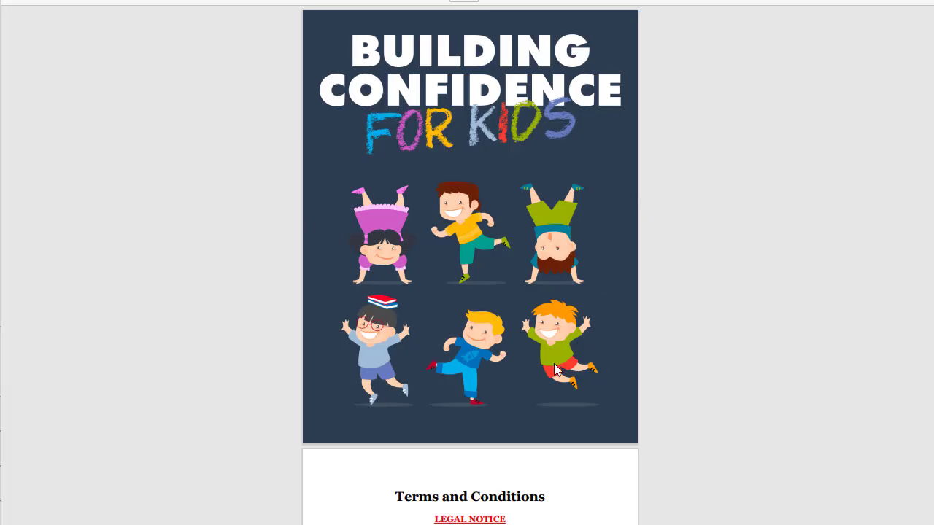
scroll(556, 370, down, 10)
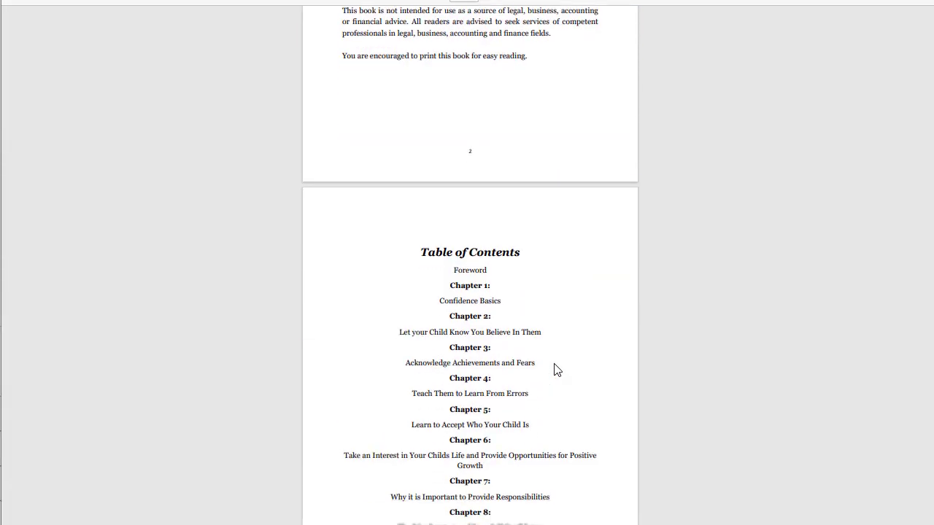
scroll(556, 370, down, 8)
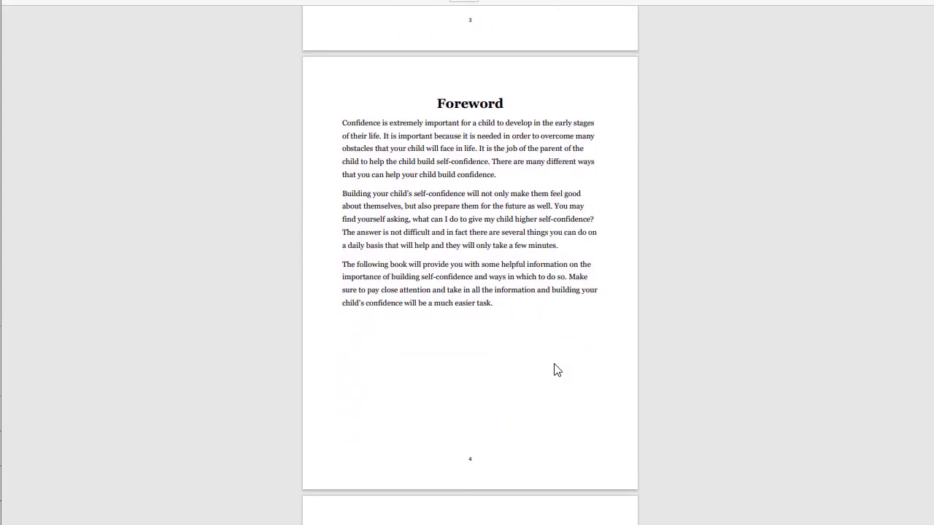
scroll(556, 370, down, 7)
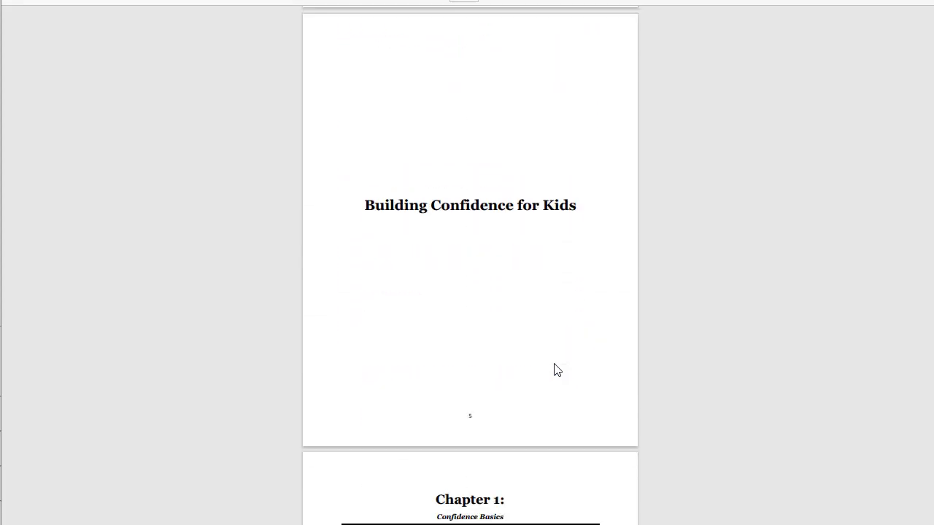
scroll(556, 370, down, 5)
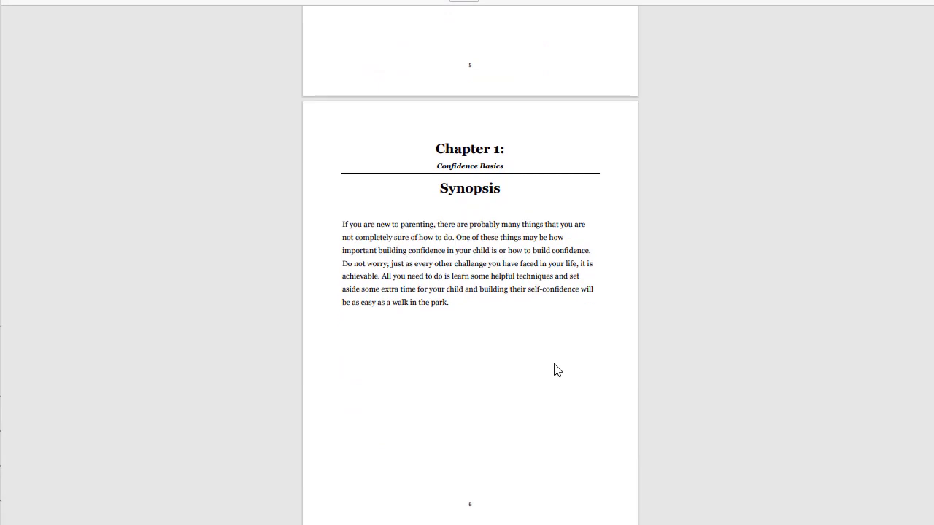
scroll(556, 370, down, 1)
scroll(556, 370, up, 6)
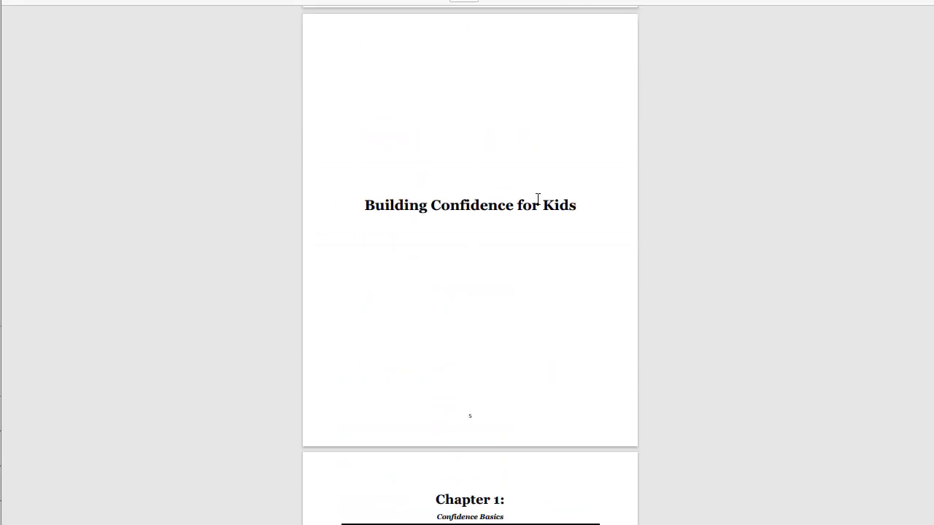
drag(580, 205, 366, 206)
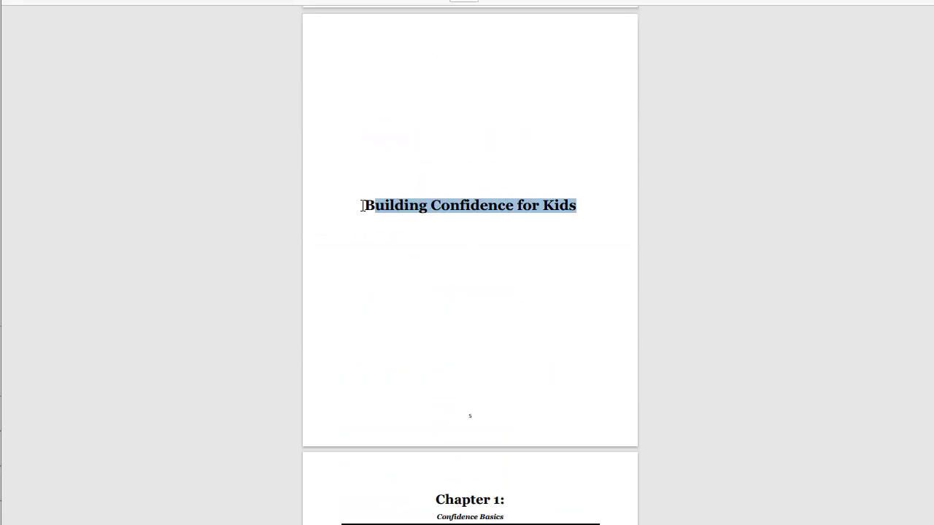
click(392, 205)
triple_click(377, 196)
right_click(414, 205)
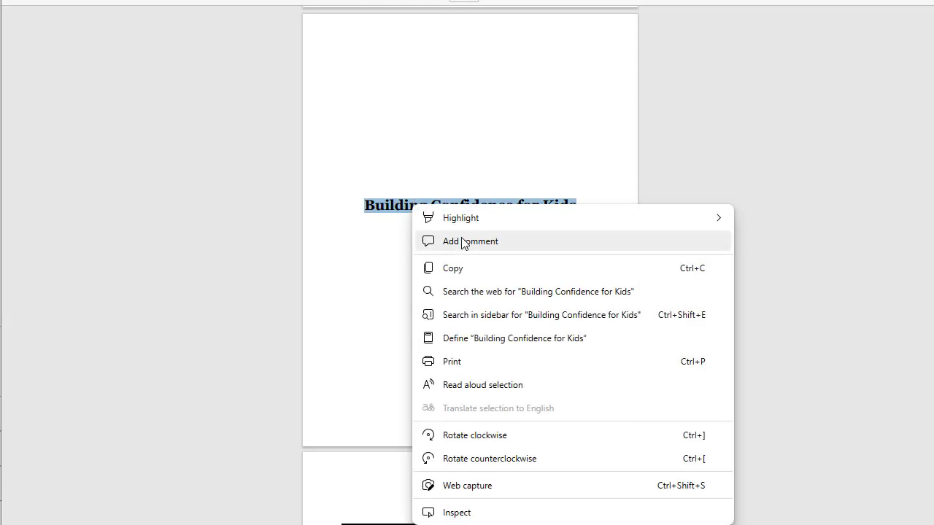
click(467, 270)
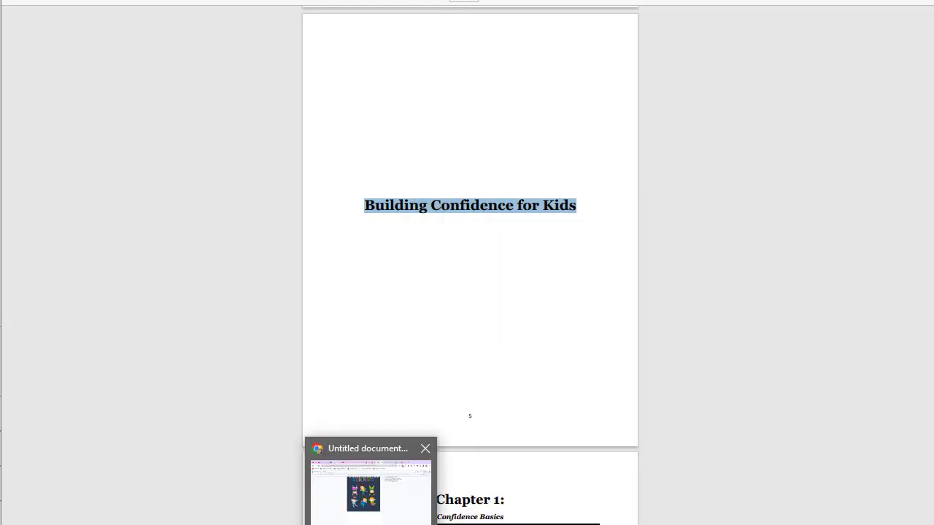
Step: Paste the copied title onto page two and apply the Title paragraph style
click(365, 493)
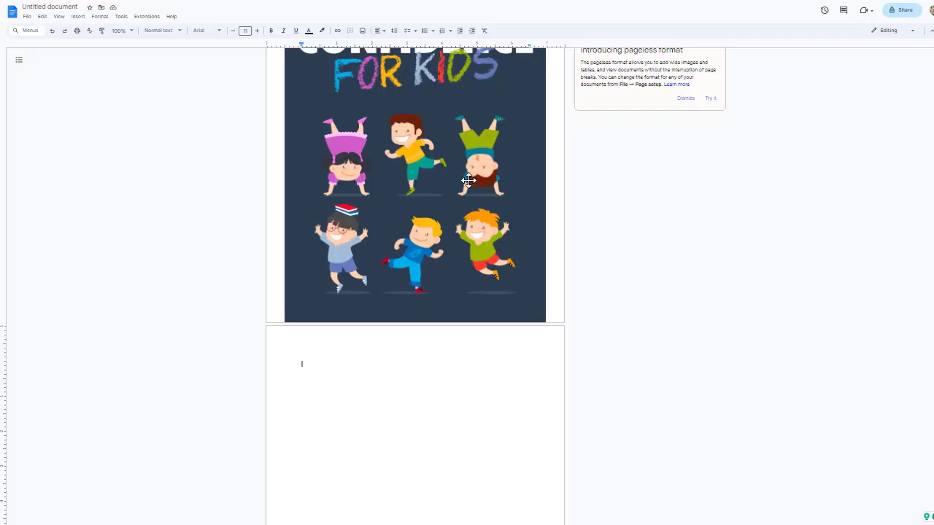
key(ctrl+v)
triple_click(363, 364)
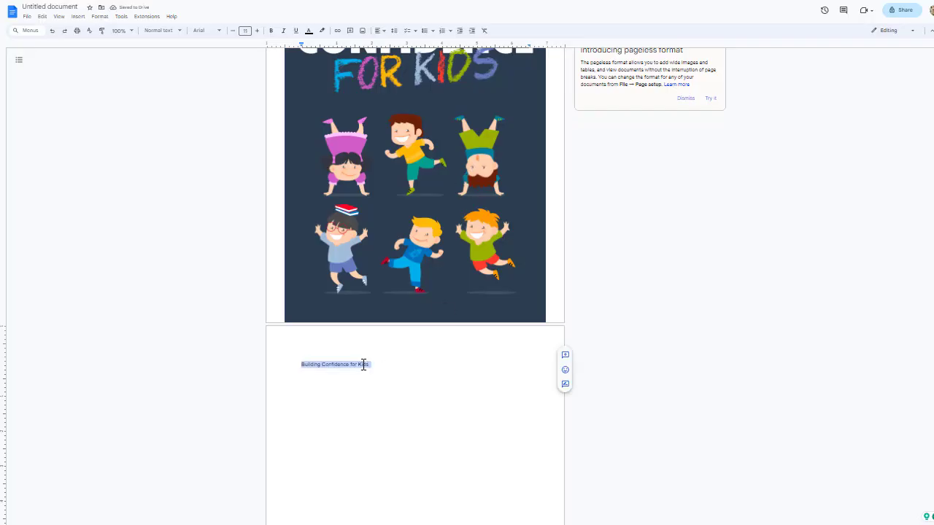
click(364, 364)
triple_click(363, 364)
click(272, 31)
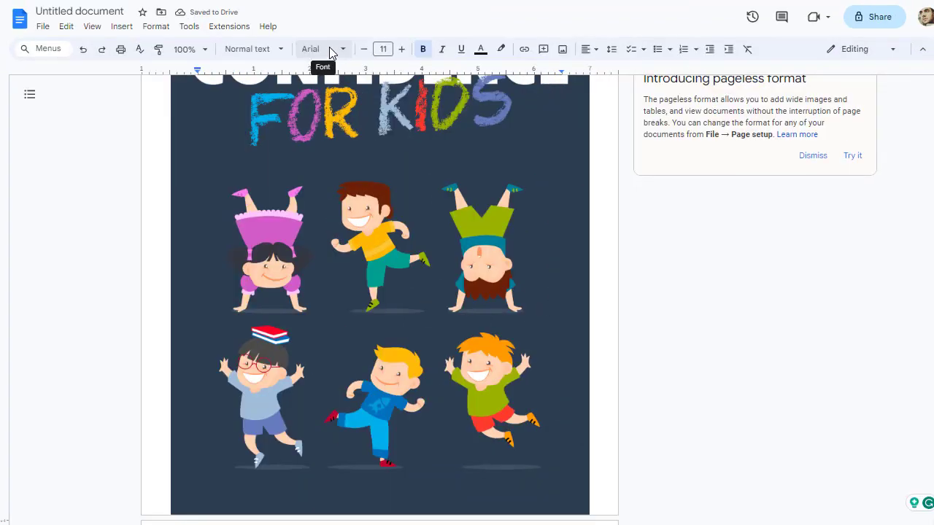
click(283, 49)
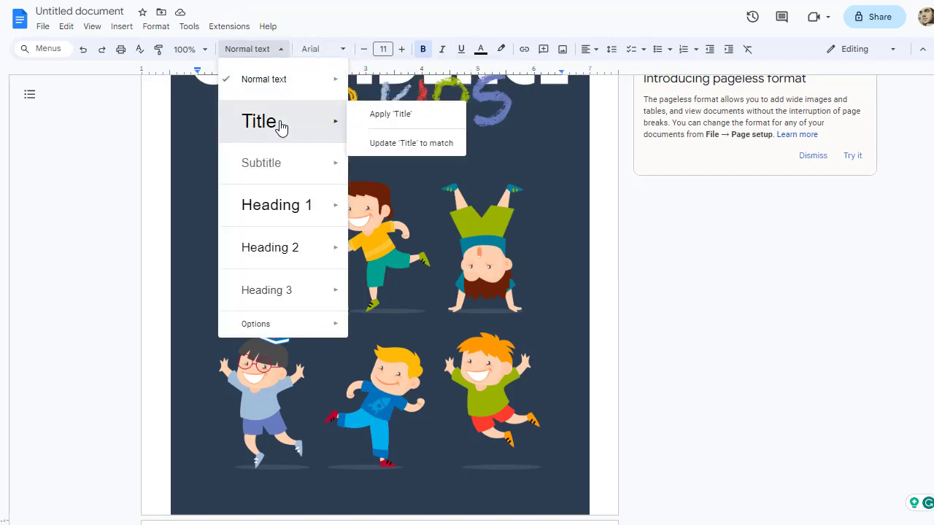
click(281, 127)
Step: Make the title bold, size 29, centred and dark red, then start a new line
scroll(778, 216, down, 3)
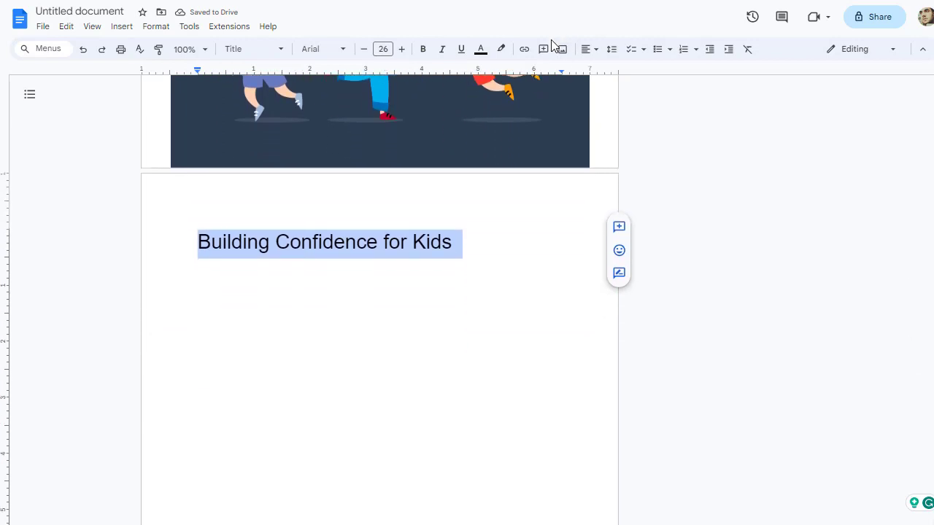
click(423, 51)
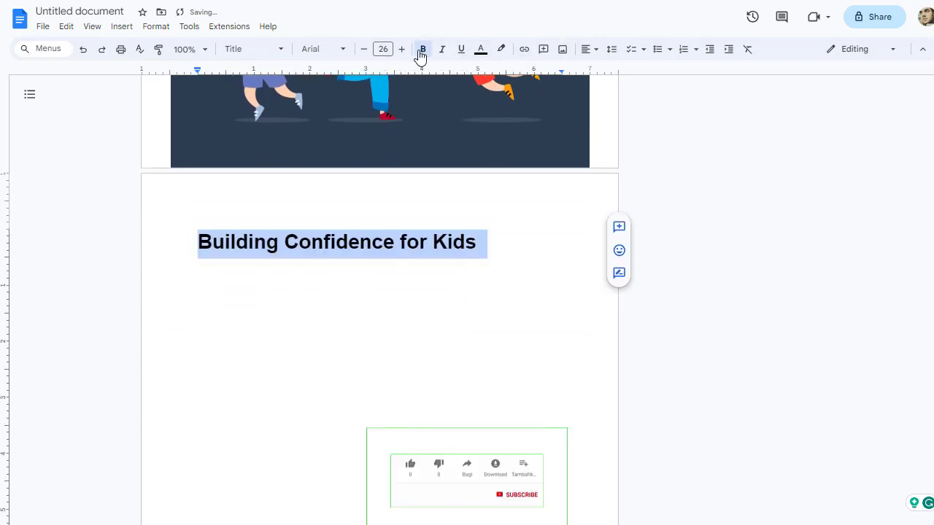
click(401, 49)
click(401, 48)
click(402, 49)
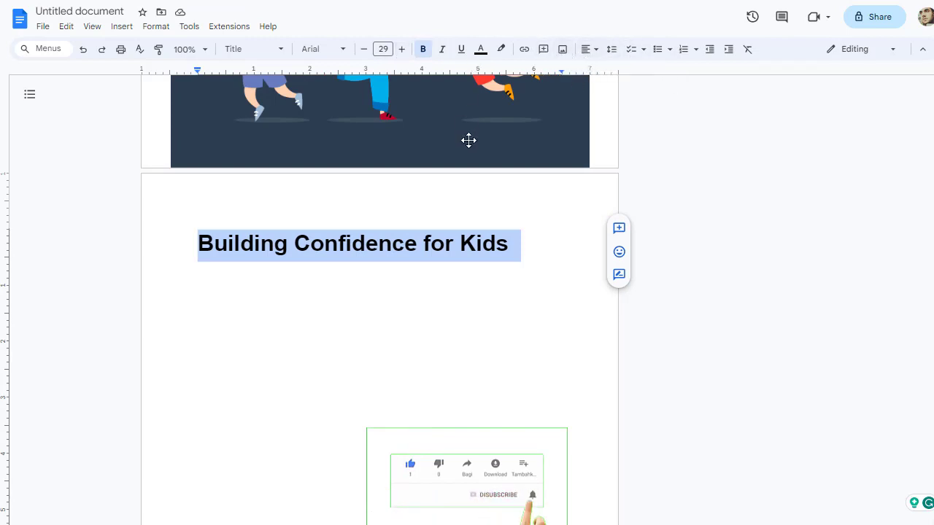
click(595, 51)
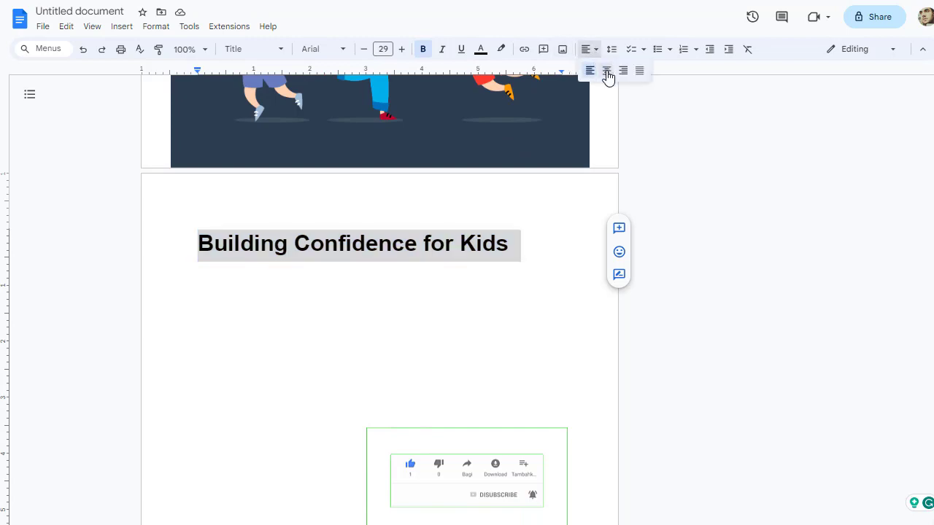
click(606, 71)
click(481, 51)
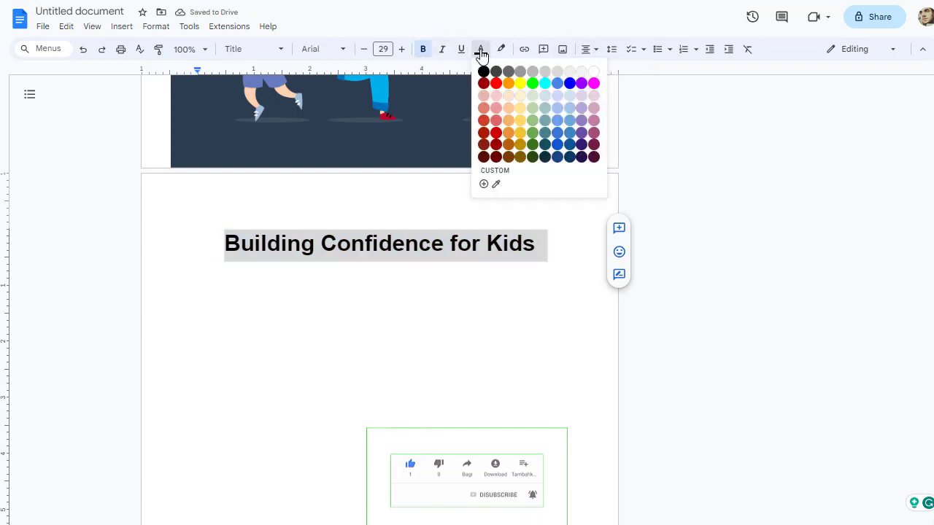
click(496, 145)
click(461, 289)
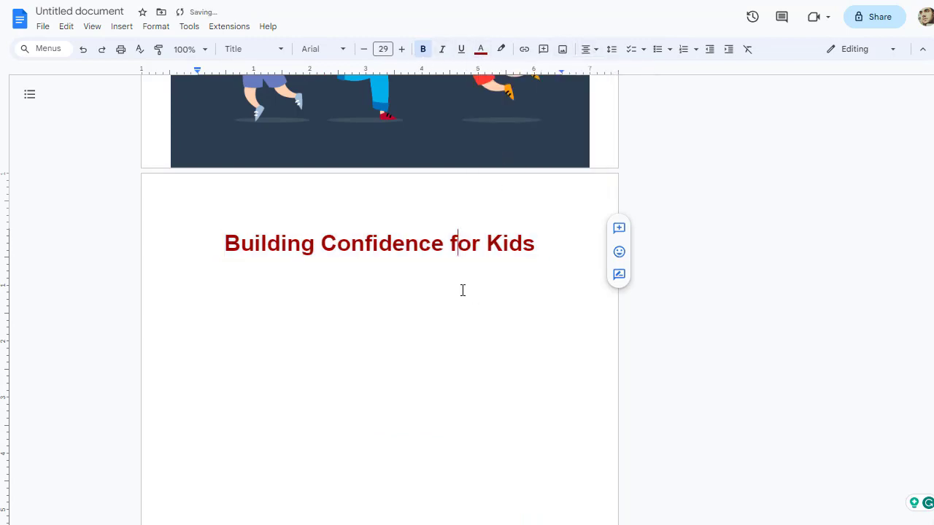
key(Return)
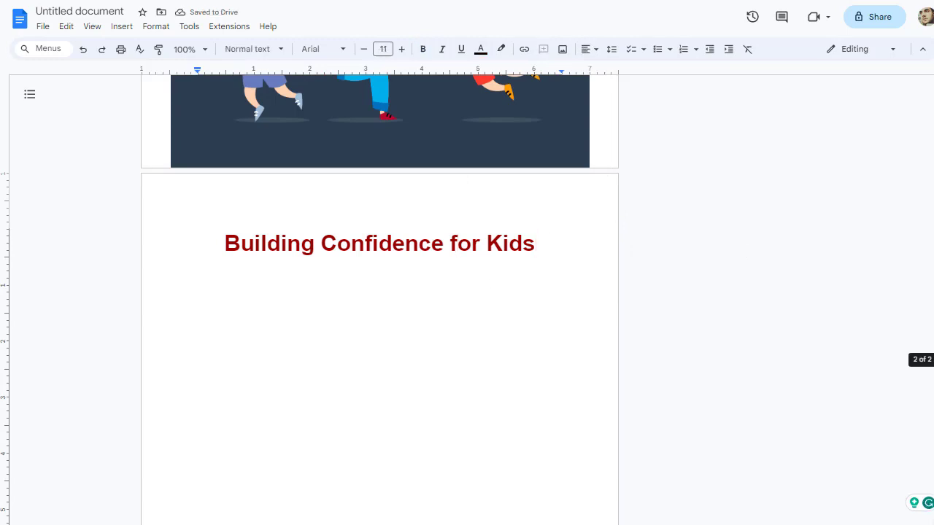
scroll(379, 292, down, 2)
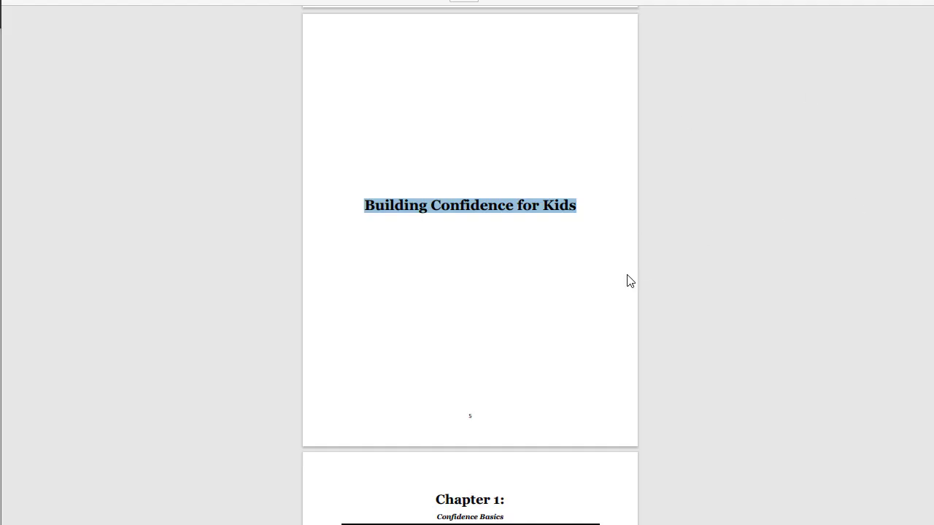
Step: Scroll to The Basics page and copy its heading and opening paragraph up to 'The following'
scroll(630, 281, down, 10)
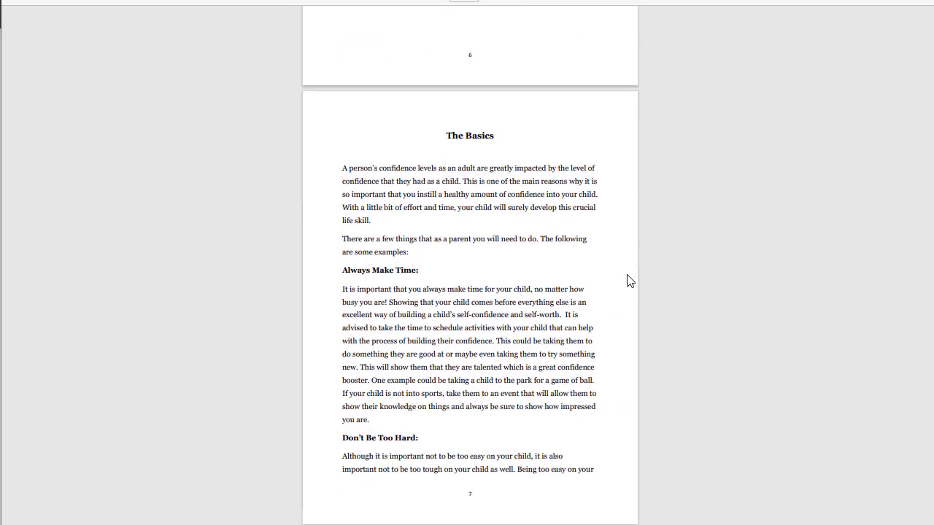
scroll(630, 281, down, 1)
drag(448, 95, 574, 209)
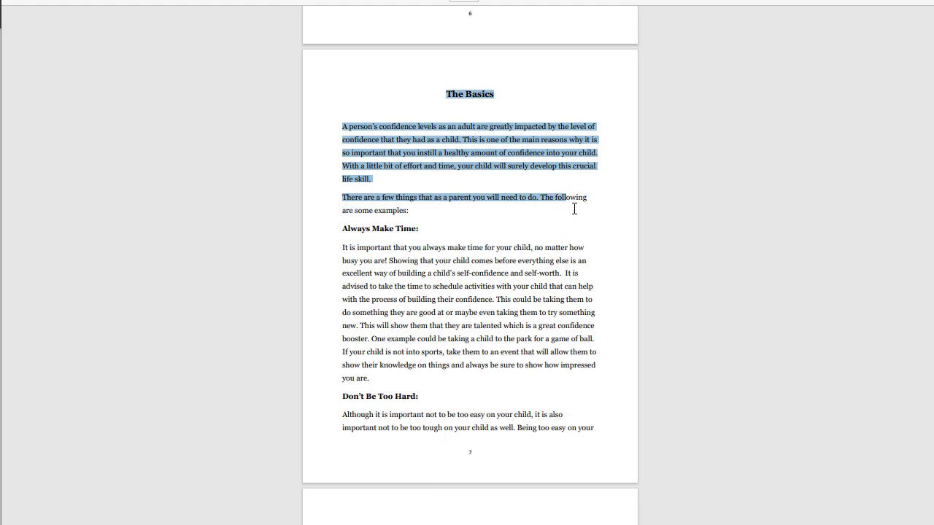
right_click(566, 205)
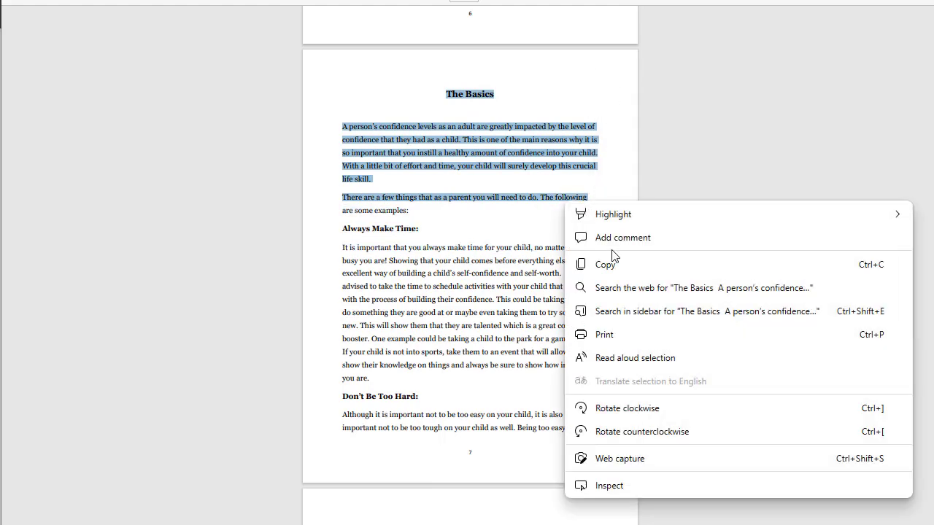
click(624, 272)
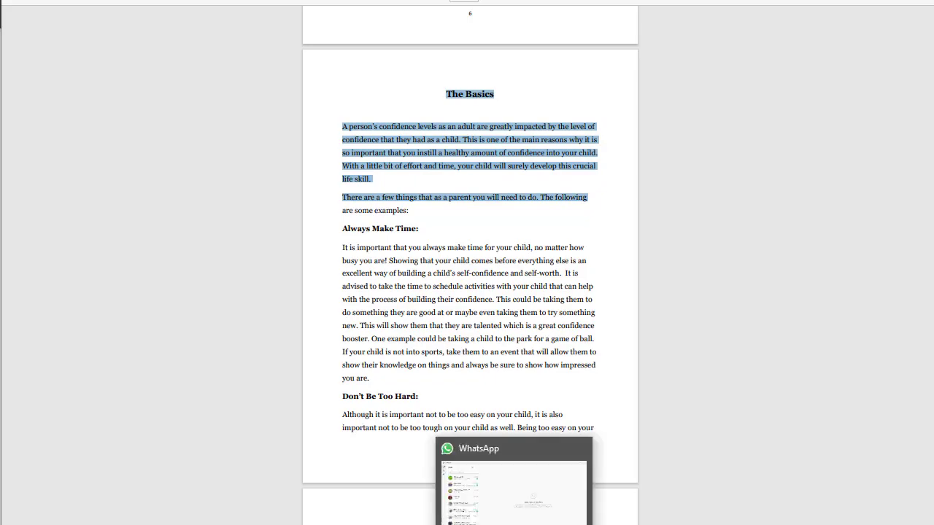
click(371, 485)
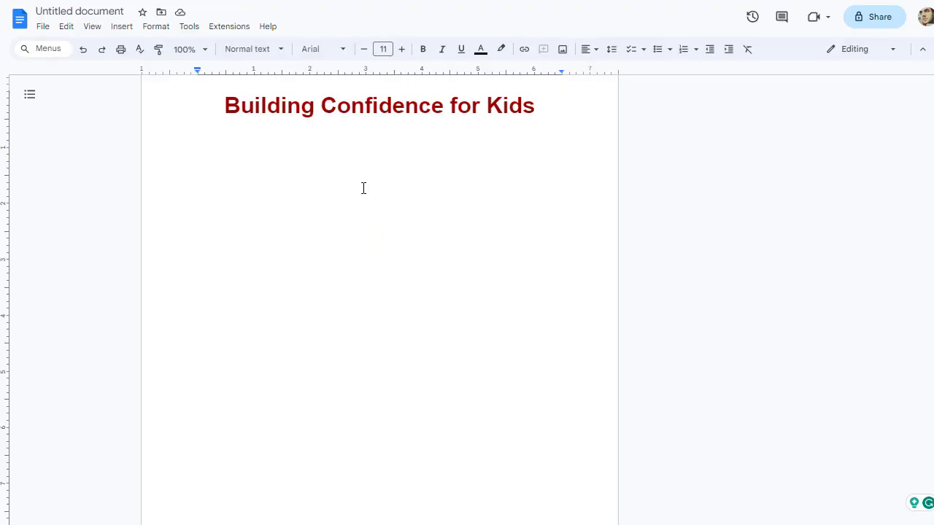
Step: Paste The Basics passage, splitting 'The Basics' onto its own bold, larger heading line
key(ctrl+v)
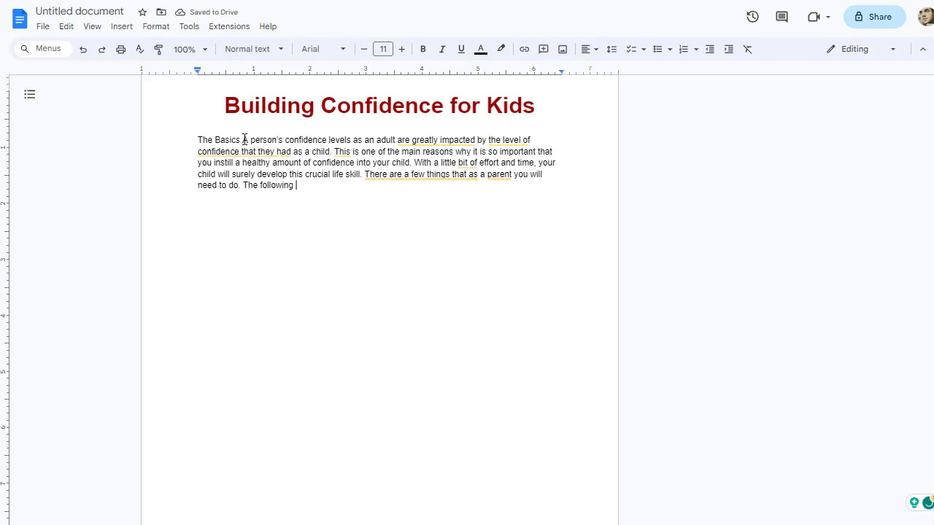
click(244, 139)
key(Return)
triple_click(238, 139)
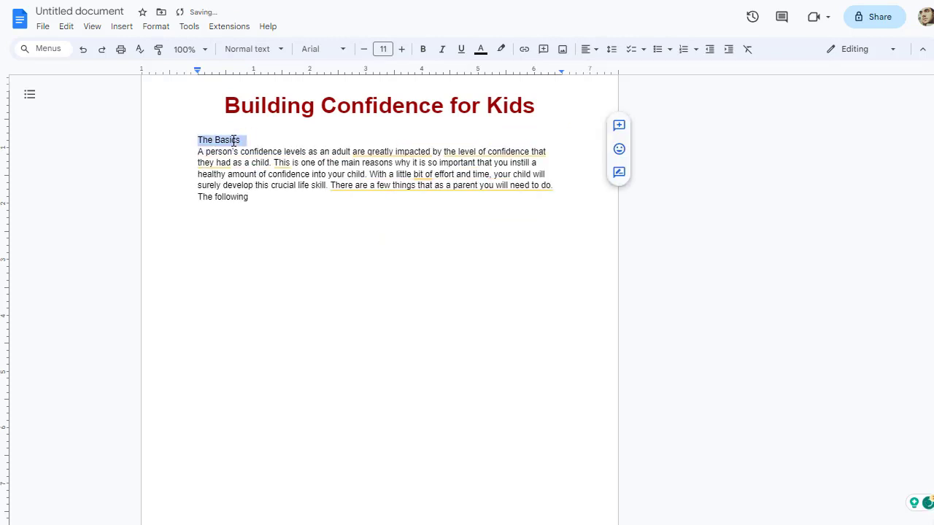
click(422, 49)
click(402, 49)
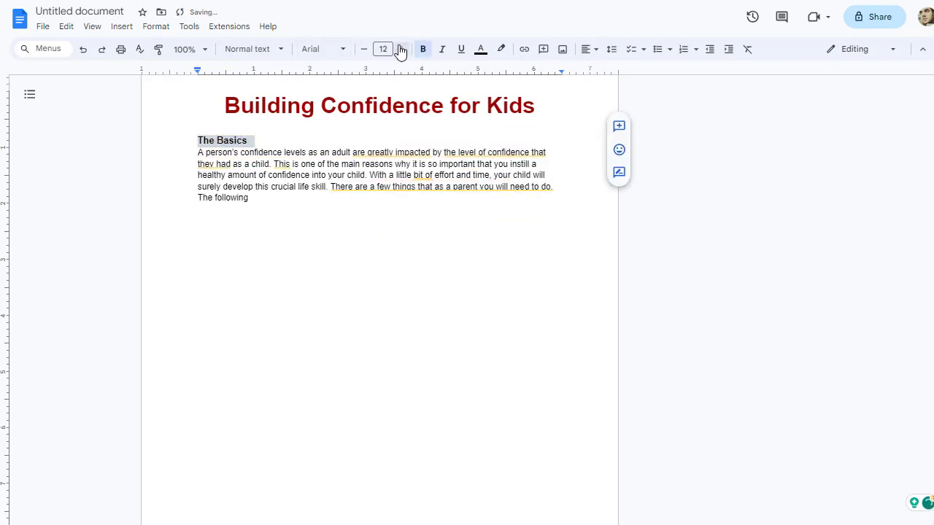
click(402, 49)
click(326, 164)
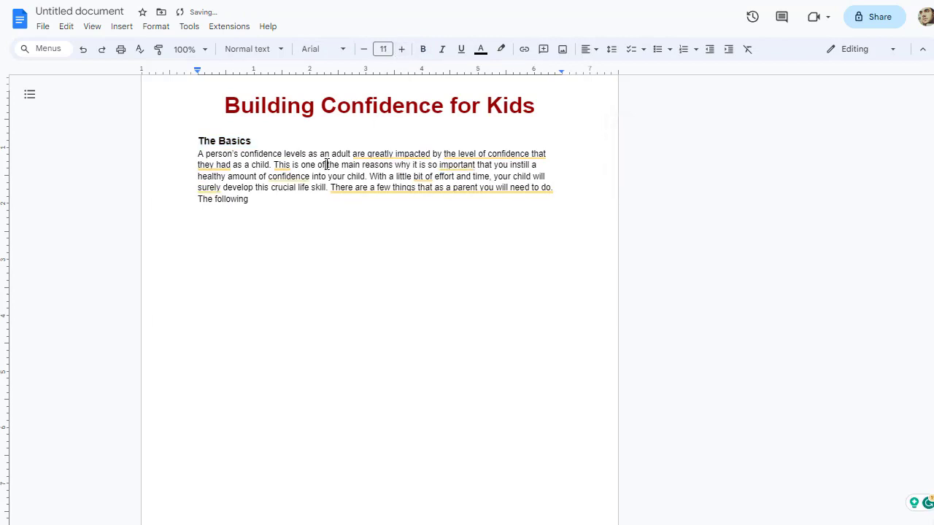
mouse_move(252, 200)
mouse_down()
mouse_move(216, 175)
mouse_move(290, 214)
mouse_up()
key(Return)
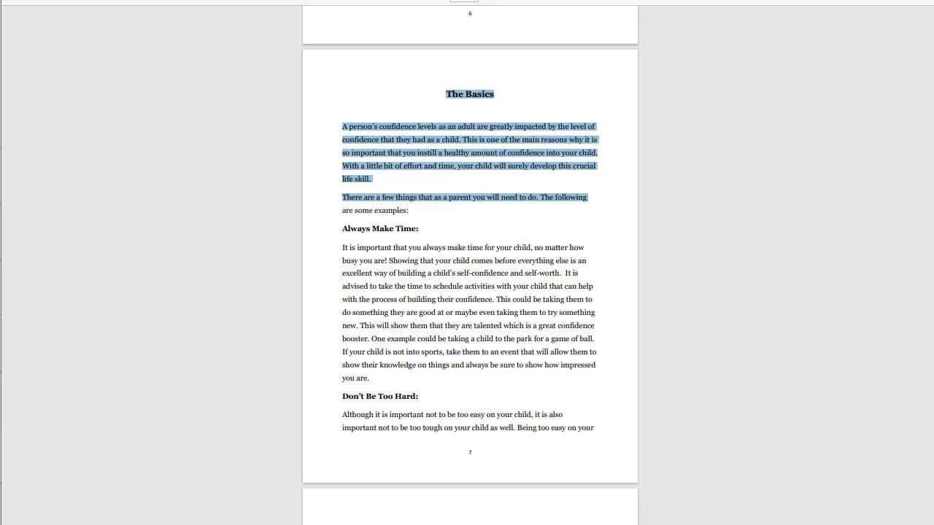
Step: Copy the text from 'are some examples:' through the Always Make Time paragraph and paste it below
drag(343, 209, 373, 378)
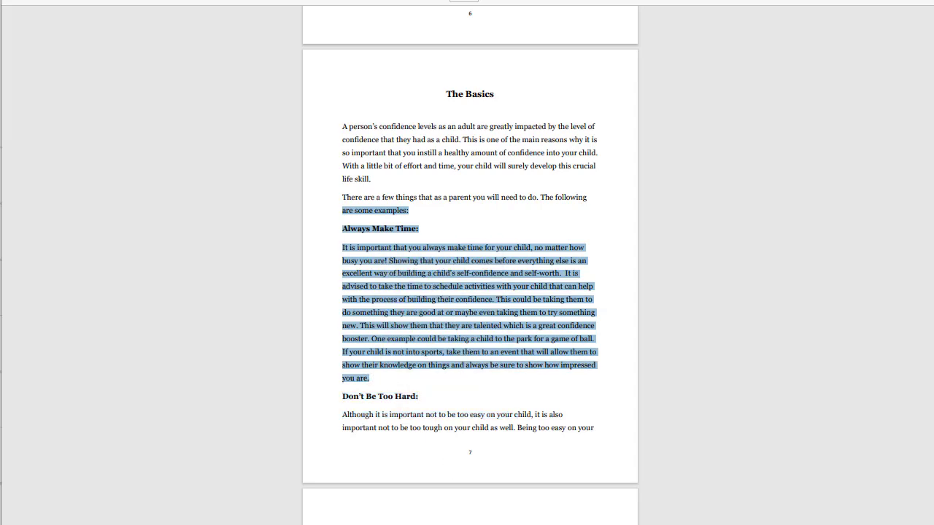
key(alt+Tab)
key(ctrl+v)
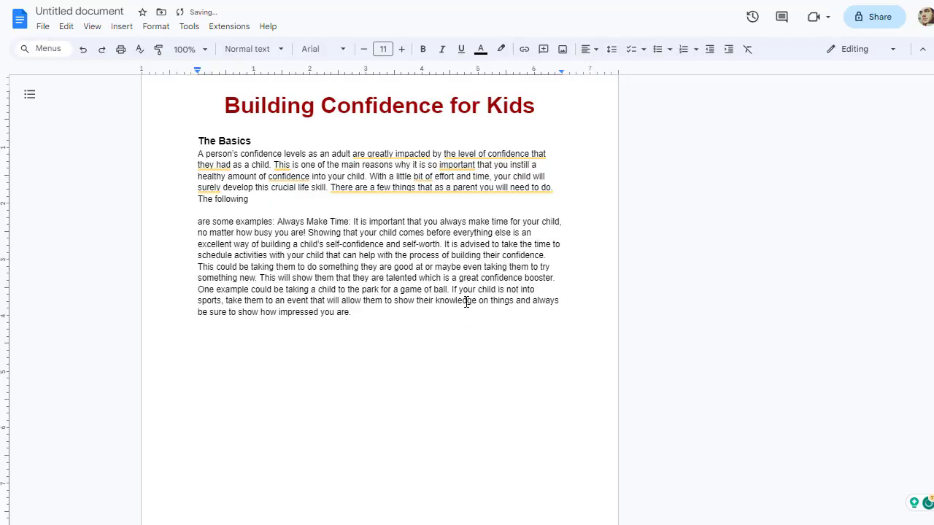
Step: Put 'Always Make Time:' on its own line as a bold 13-pt heading, with blank lines after
click(278, 222)
key(Return)
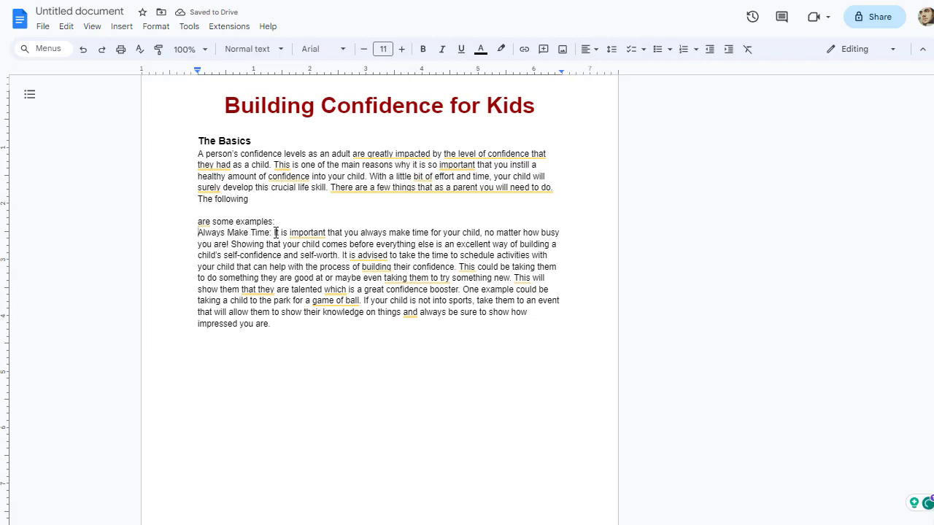
key(Return)
click(275, 244)
key(Return)
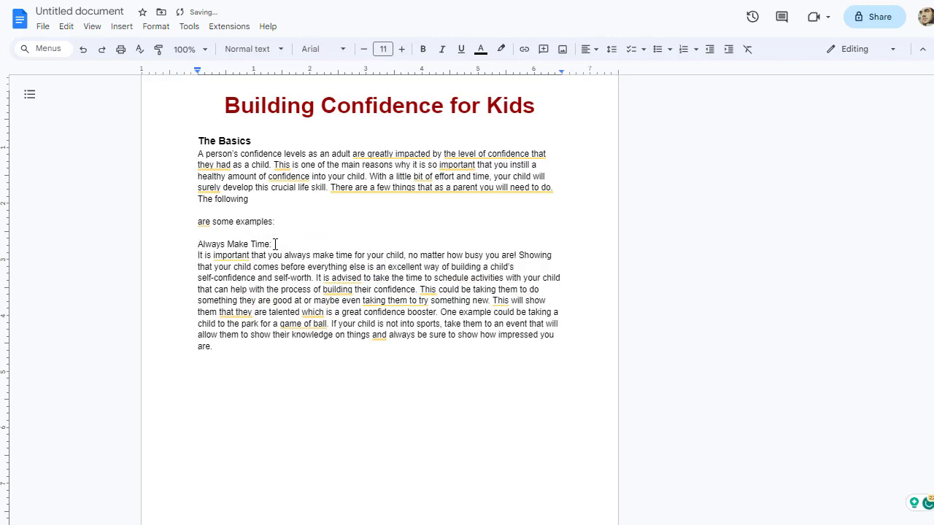
triple_click(261, 244)
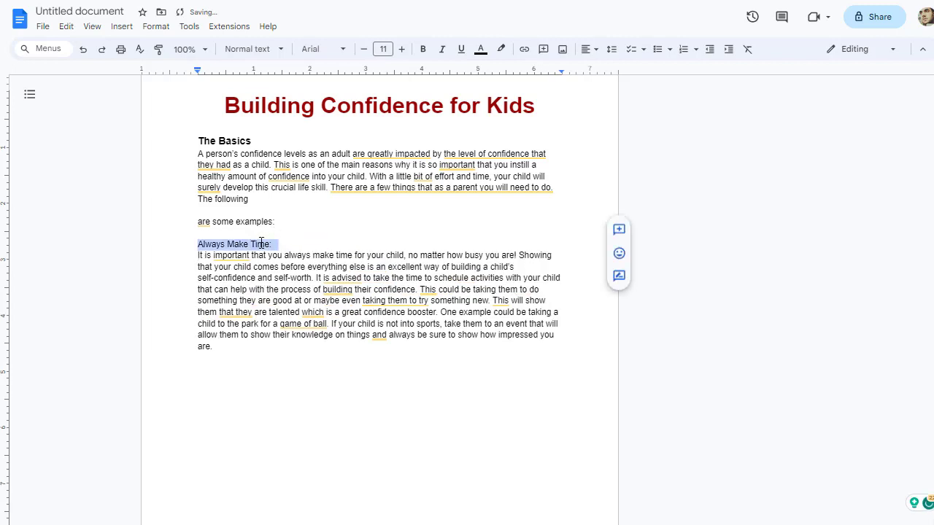
click(422, 51)
click(402, 49)
click(402, 49)
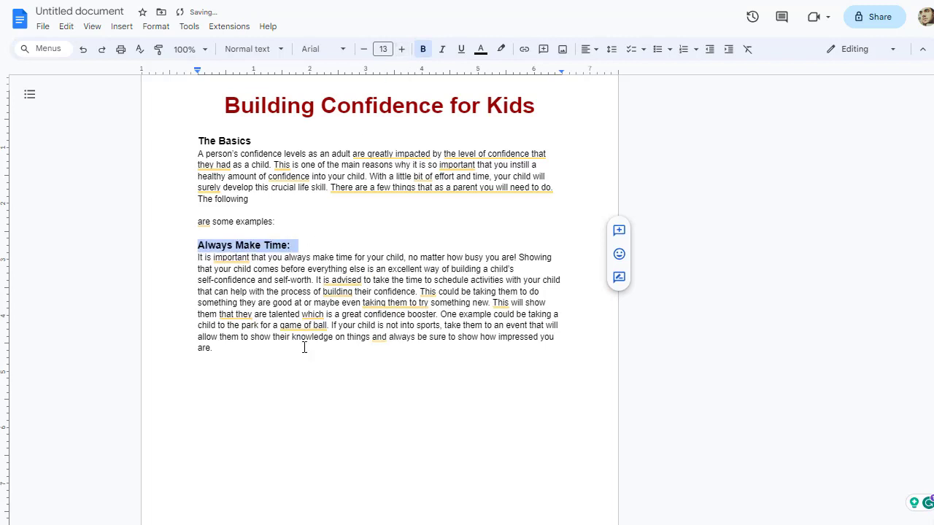
click(256, 326)
double_click(240, 347)
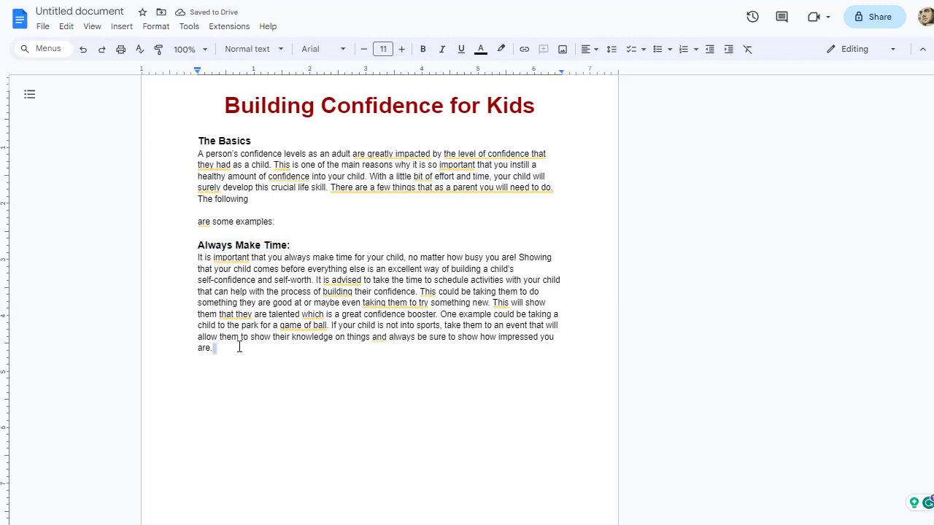
key(Return)
key(Return)
Step: Type the closing sentence ending 'than click here for complete eBook' and accept the 'want to' and 'on how' fixes
text(If you w)
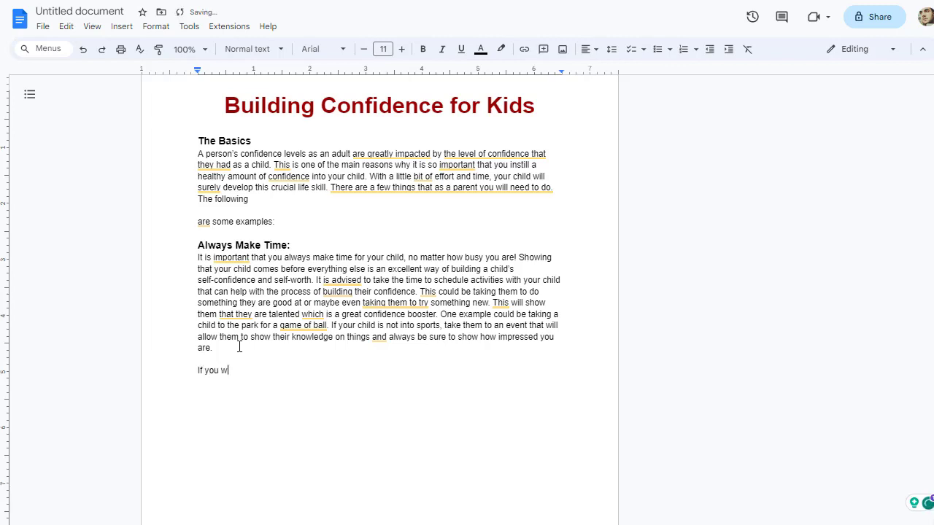
text(ant learn all the steps how to give a proper confidence to your kid)
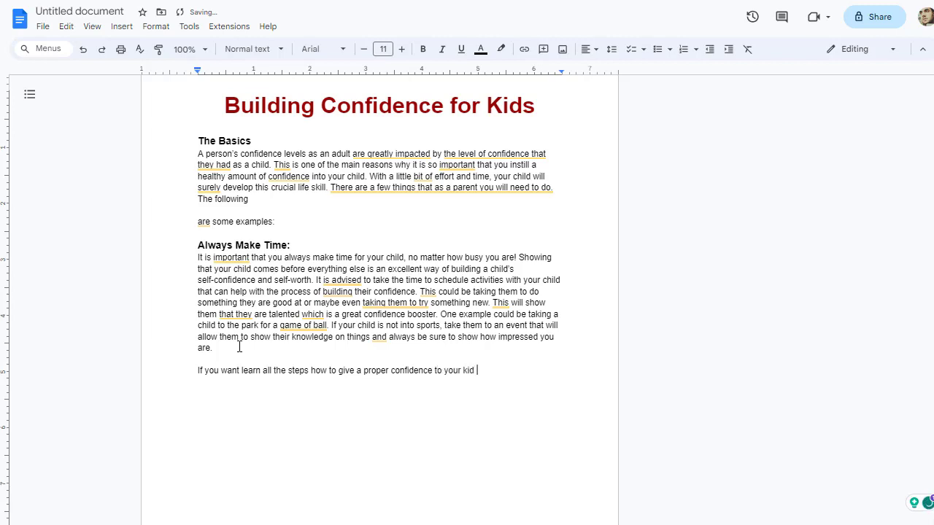
text(than click here for co)
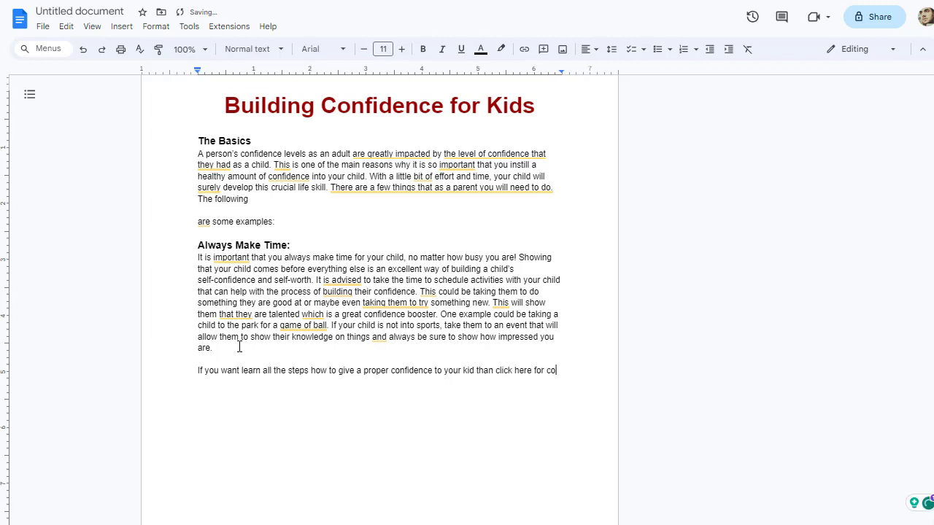
text(mplete eBook.)
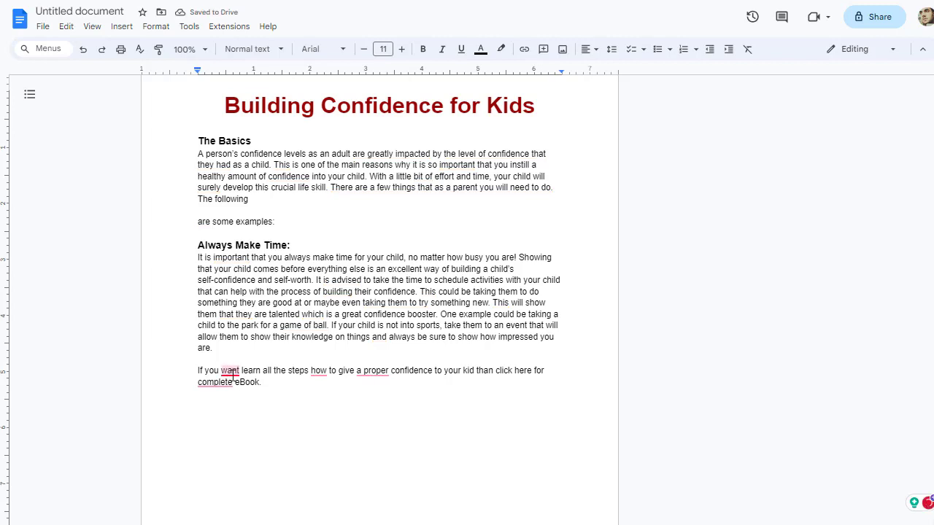
mouse_move(232, 374)
click(240, 404)
mouse_move(329, 373)
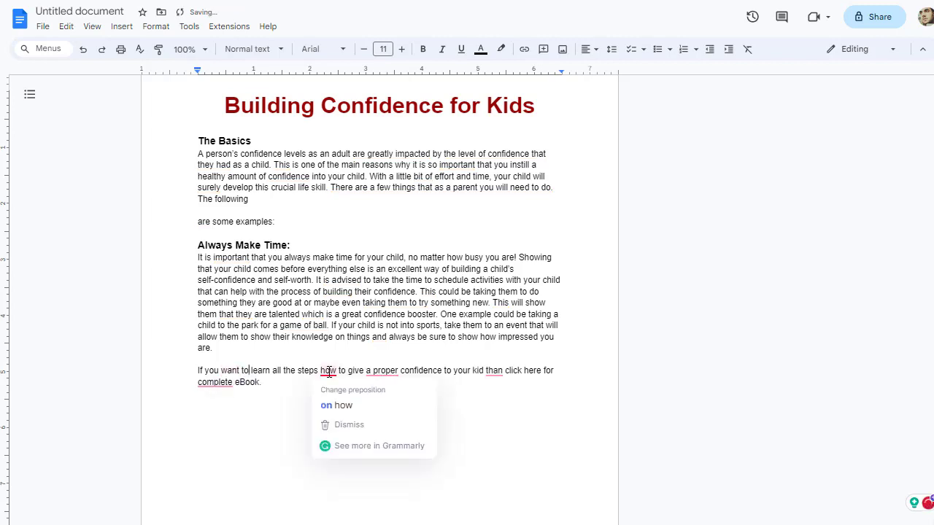
click(336, 405)
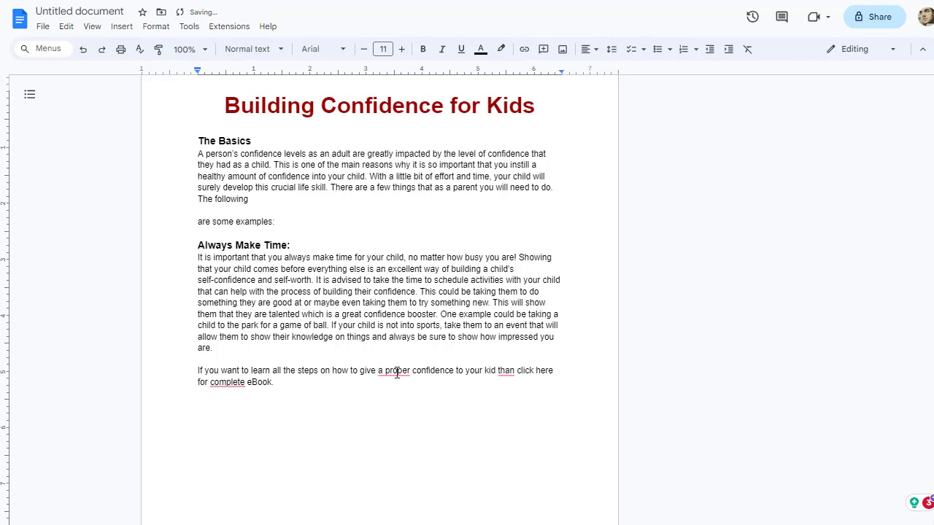
Step: Accept the remaining corrections: drop the extra 'a', change 'than' to 'then', add 'a complete'
mouse_move(400, 375)
click(394, 403)
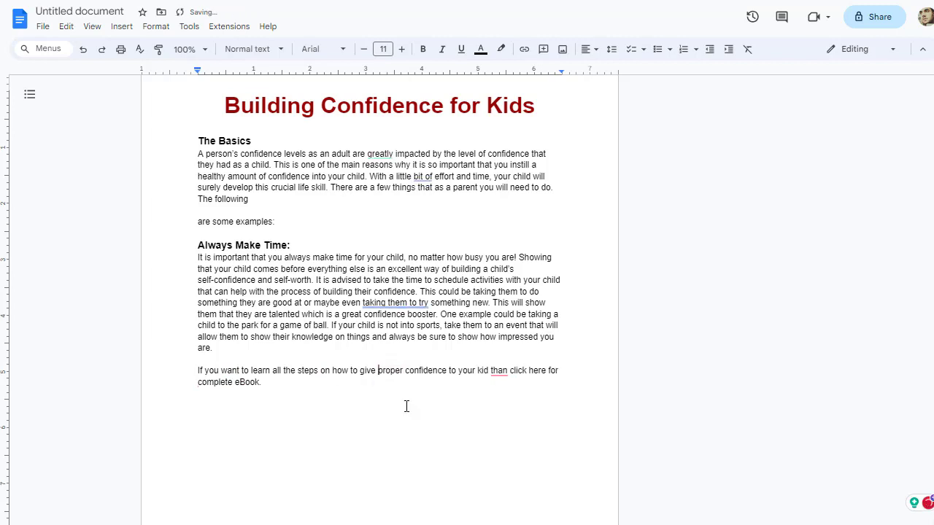
mouse_move(500, 374)
click(508, 407)
mouse_move(224, 386)
click(219, 417)
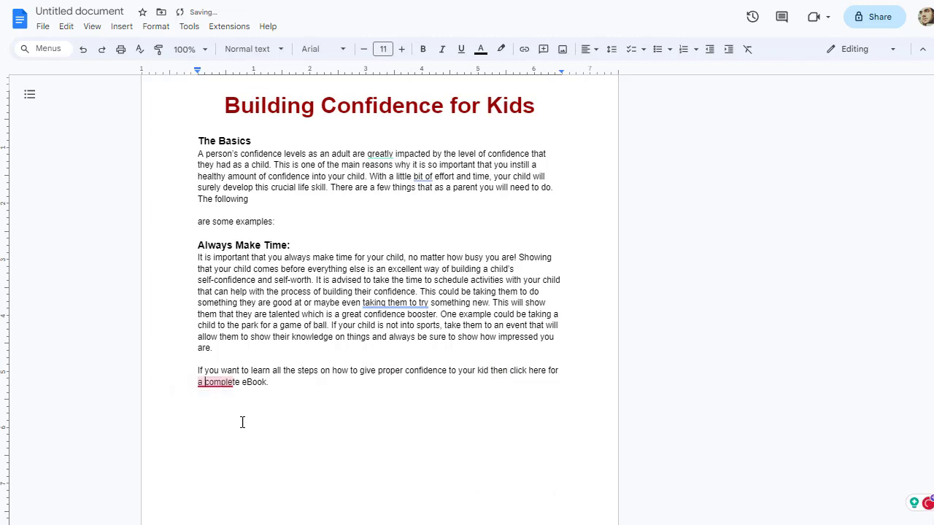
drag(282, 379, 188, 369)
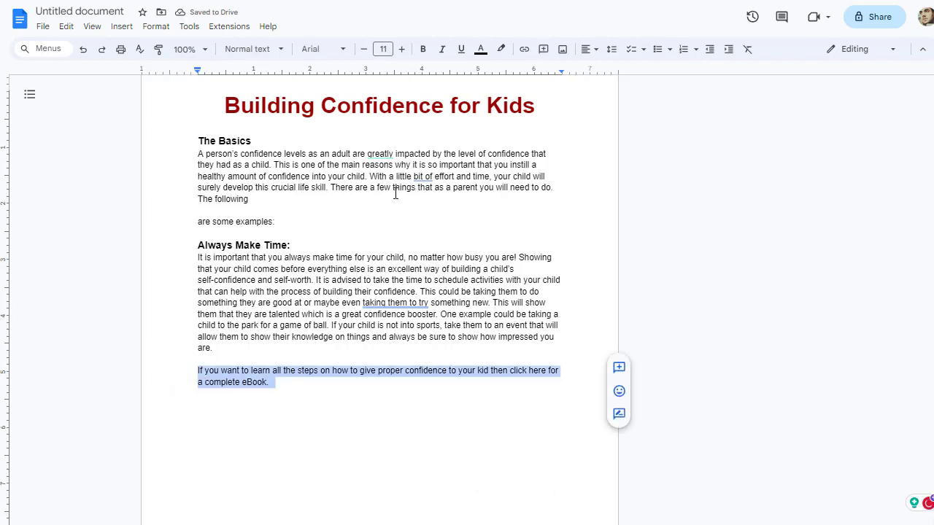
Step: Make the closing sentence bold and larger, and retype 'click here' as larger 'CLICK HERE'
click(423, 50)
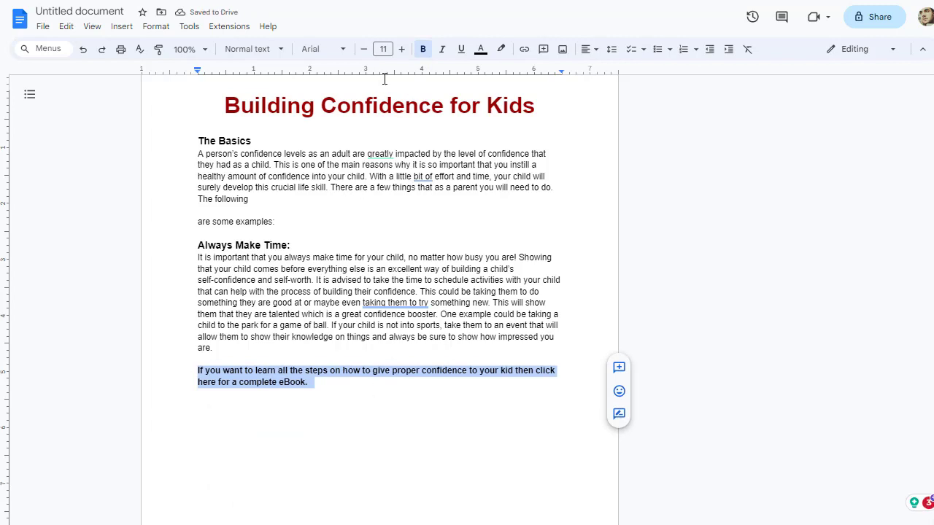
click(401, 49)
click(493, 411)
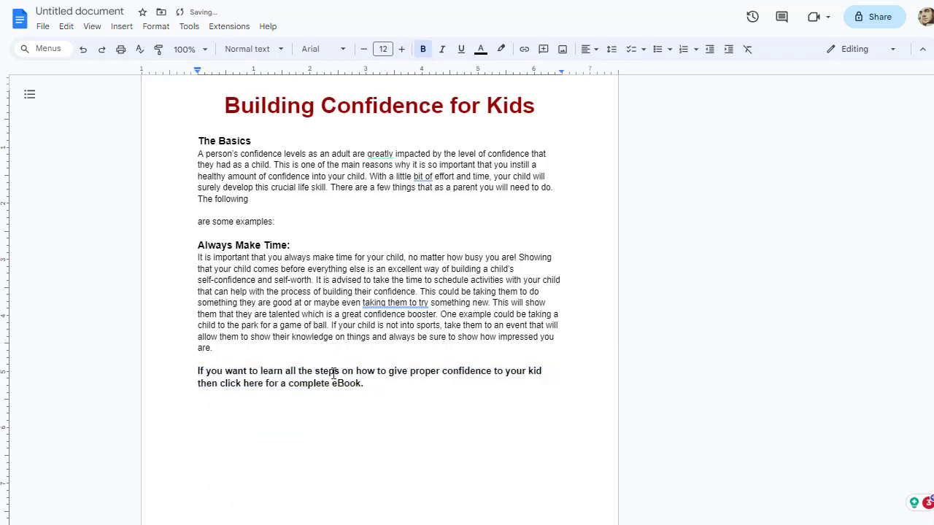
drag(222, 383, 268, 390)
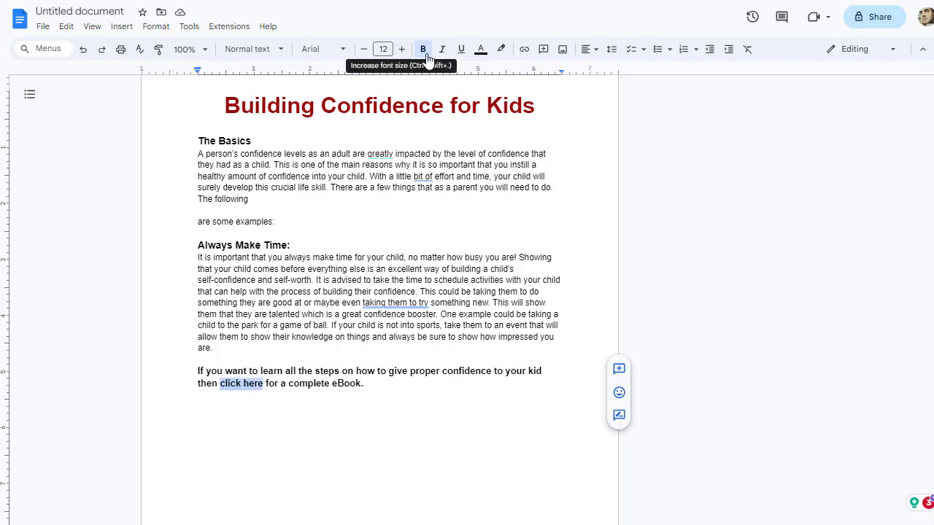
click(401, 49)
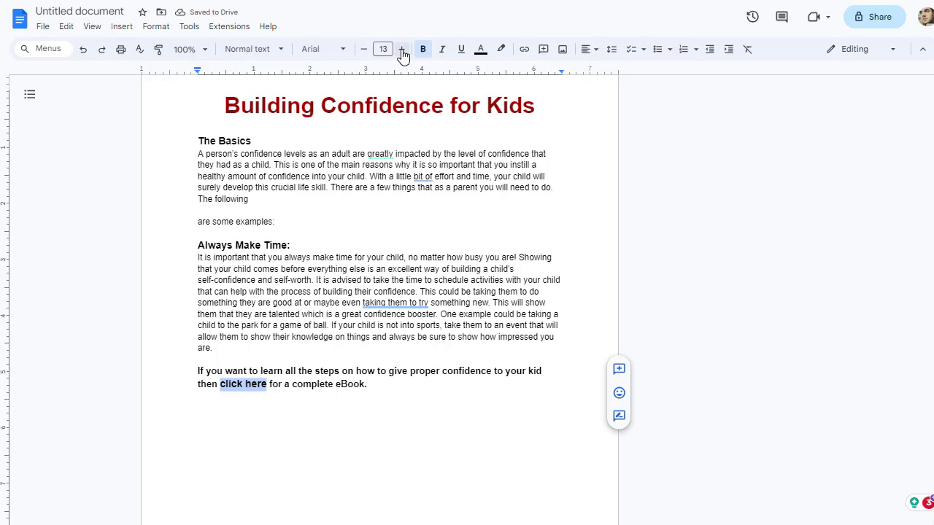
text(CLICK HERE)
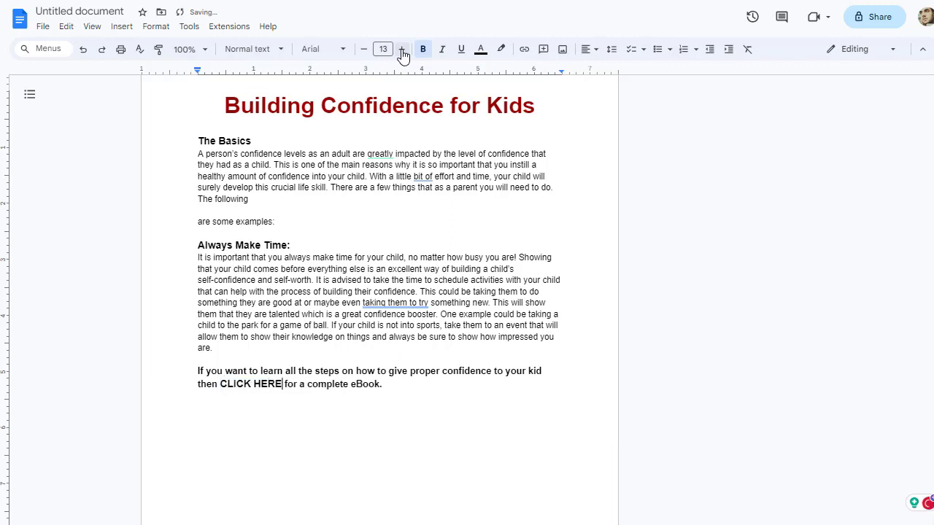
Step: Accept the 'trying' rewording and copy the generated CPAGrip locker link
mouse_move(398, 303)
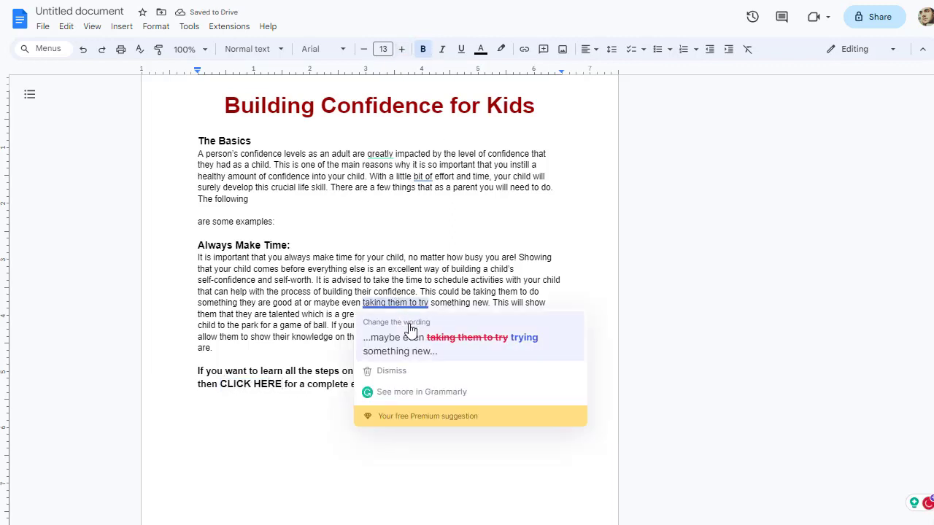
click(437, 340)
click(415, 381)
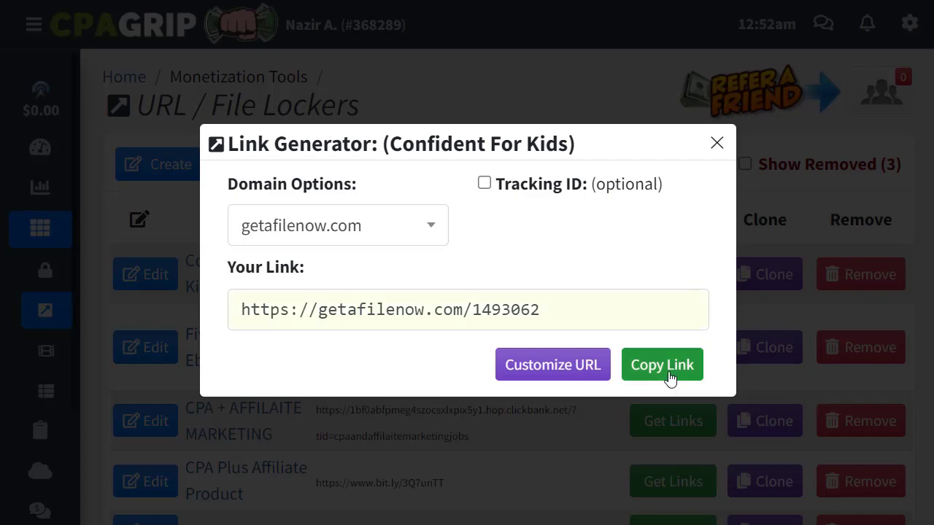
click(672, 371)
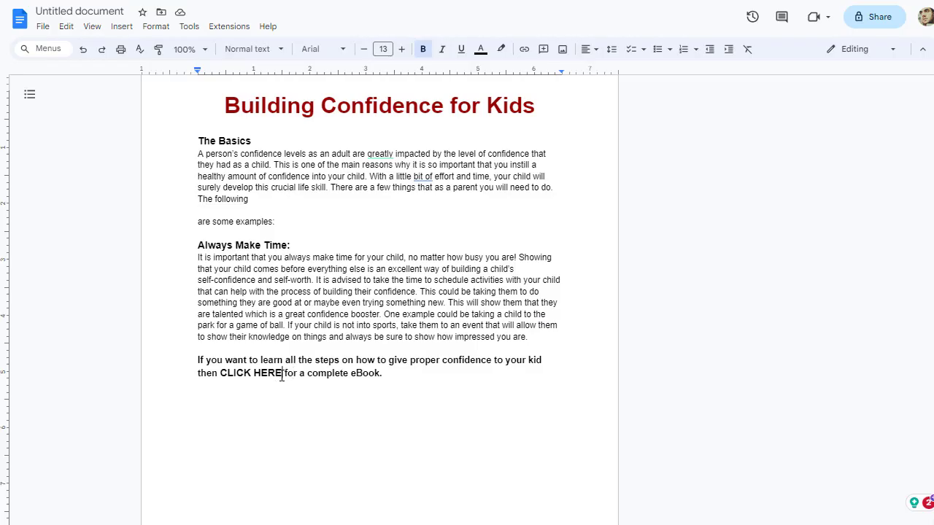
drag(282, 375, 219, 374)
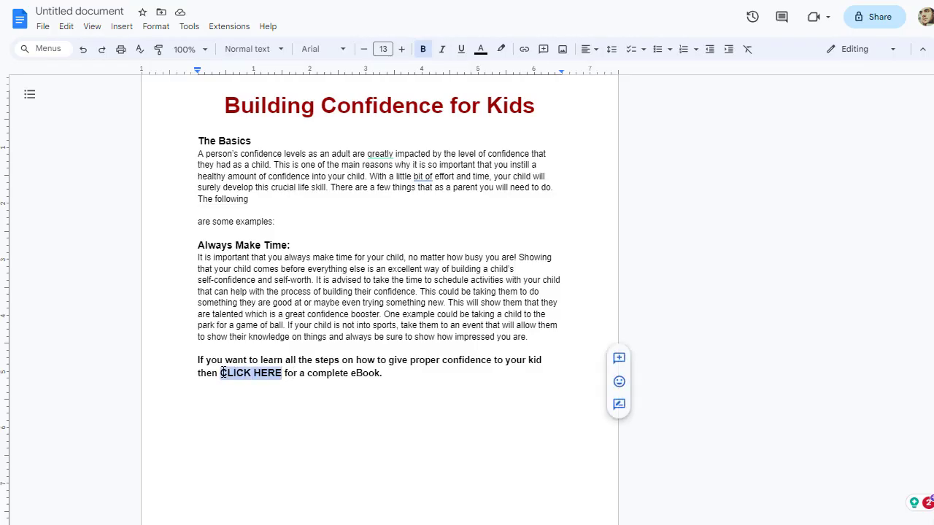
click(524, 51)
key(ctrl+v)
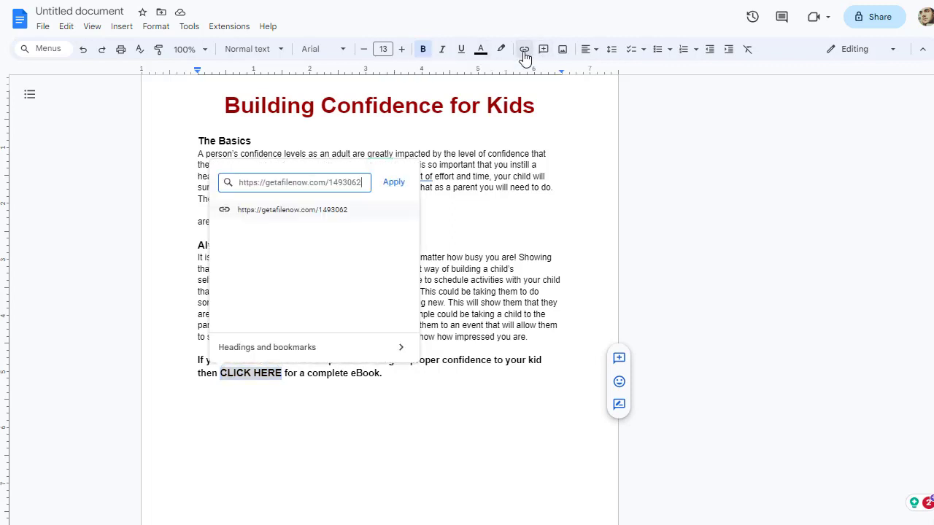
key(Return)
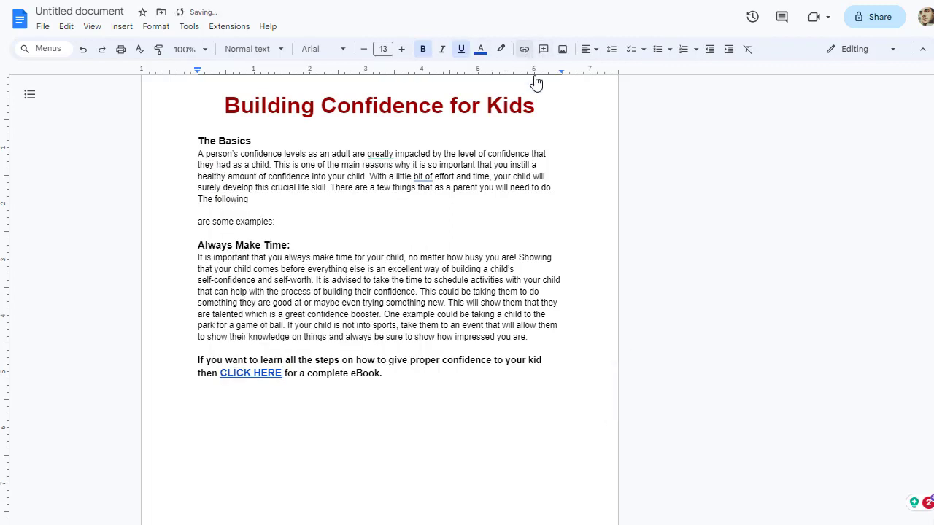
click(308, 387)
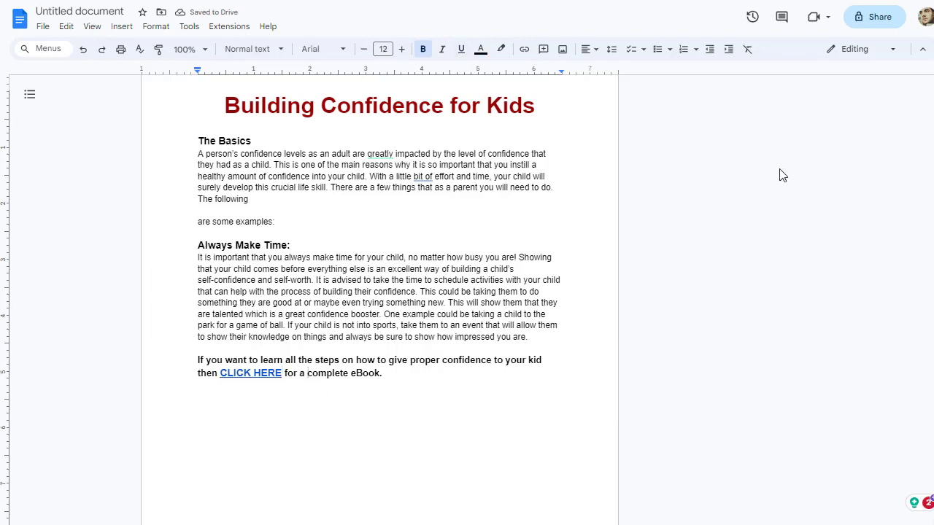
scroll(931, 265, up, 3)
scroll(925, 251, up, 2)
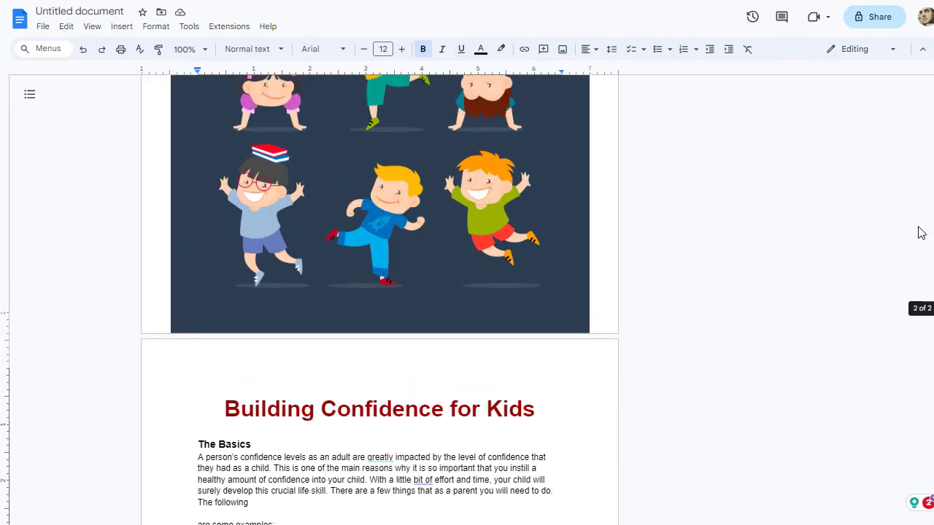
click(376, 311)
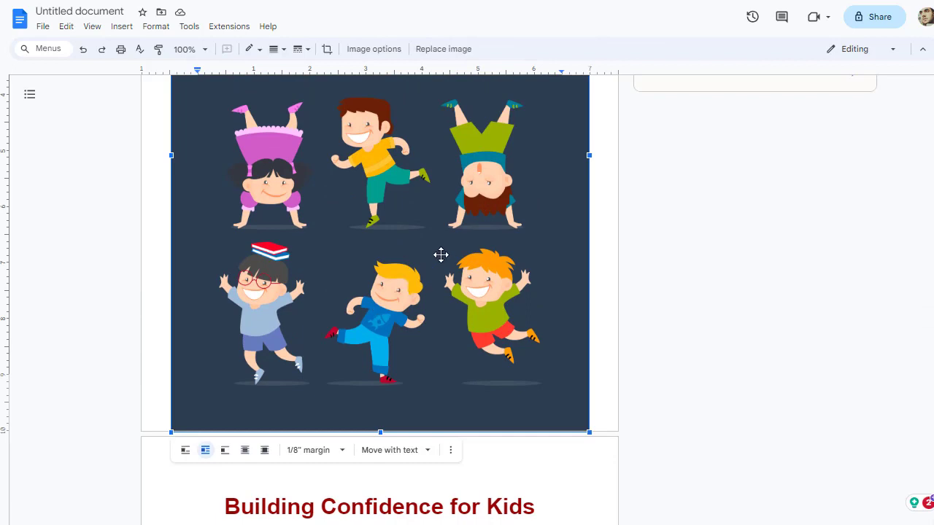
click(451, 451)
click(510, 334)
scroll(769, 304, up, 3)
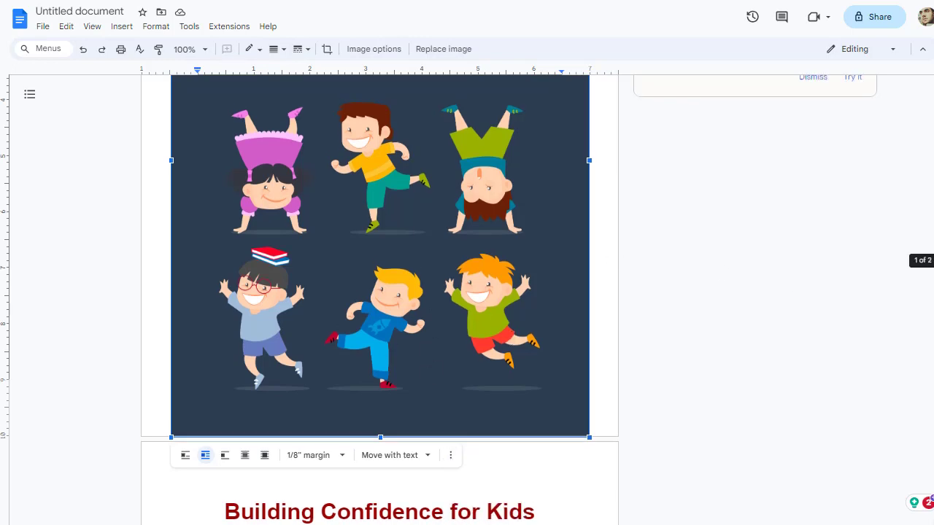
scroll(481, 219, up, 2)
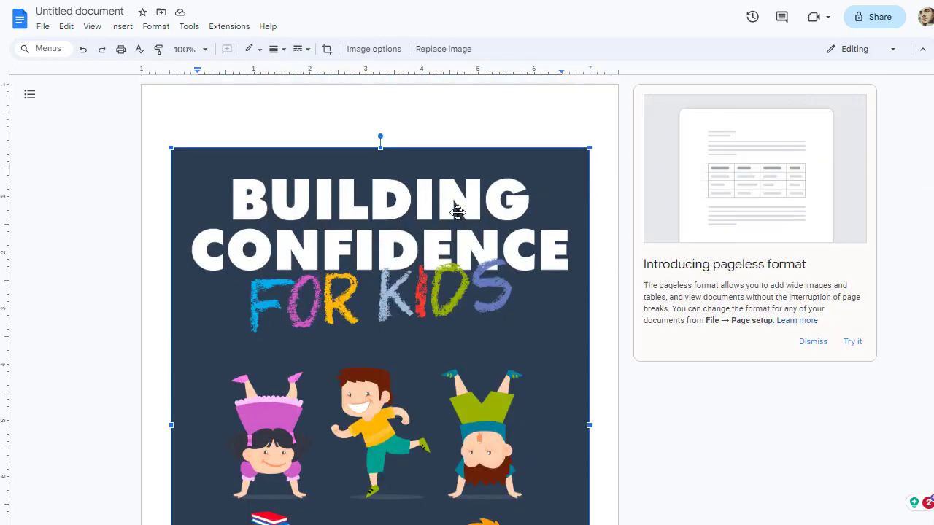
double_click(394, 172)
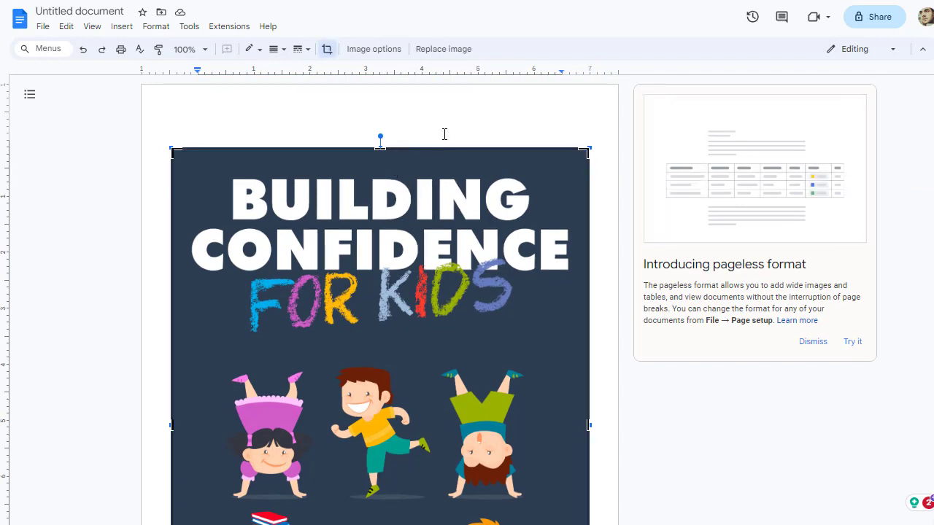
click(471, 132)
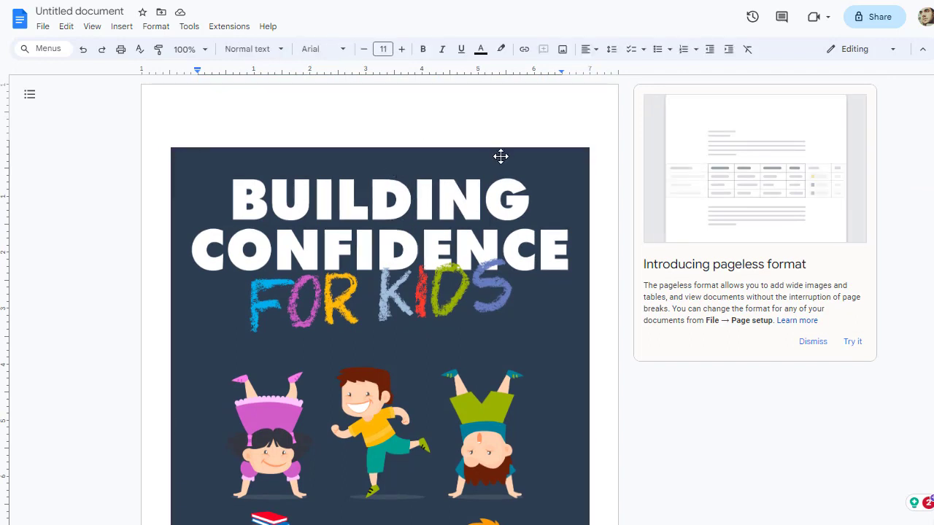
click(586, 244)
scroll(565, 275, down, 10)
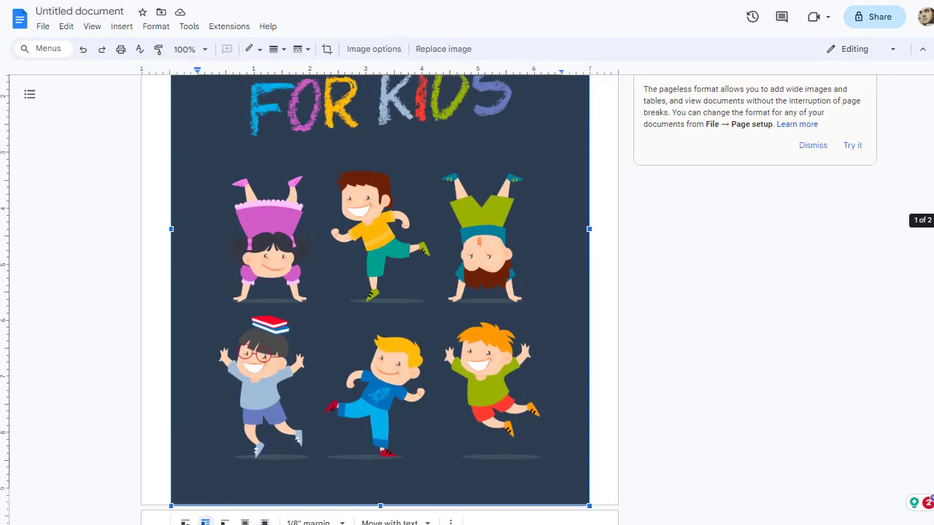
click(565, 275)
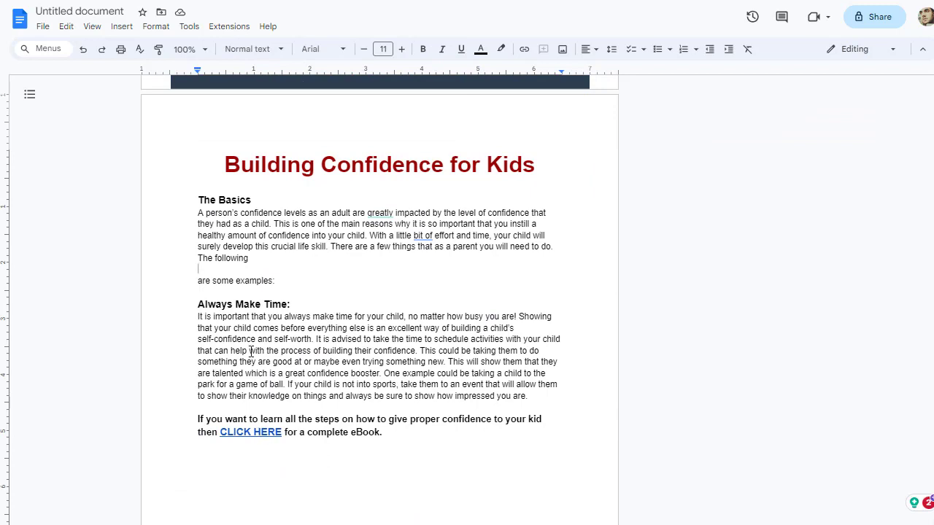
Step: Download the 'Building Confidence for Kids' ebook as a PDF Document (.pdf)
click(41, 27)
click(66, 26)
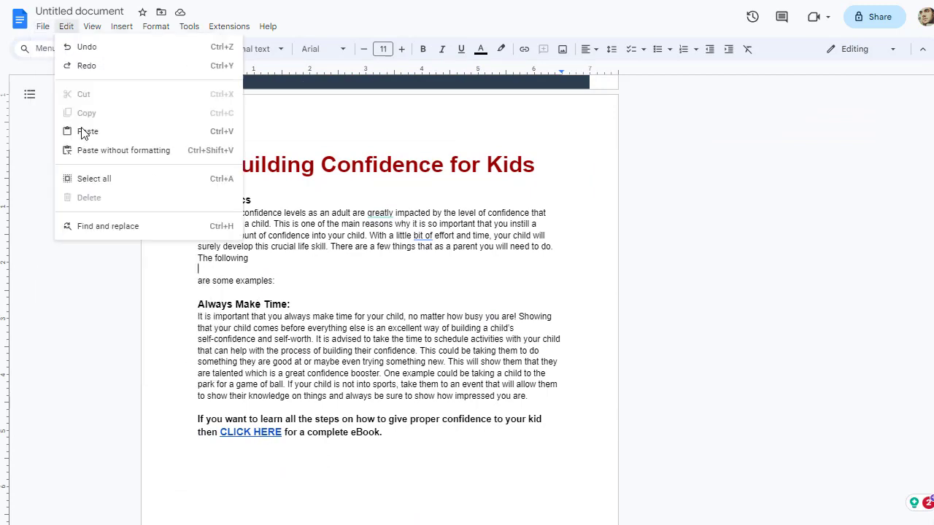
click(42, 26)
mouse_move(100, 158)
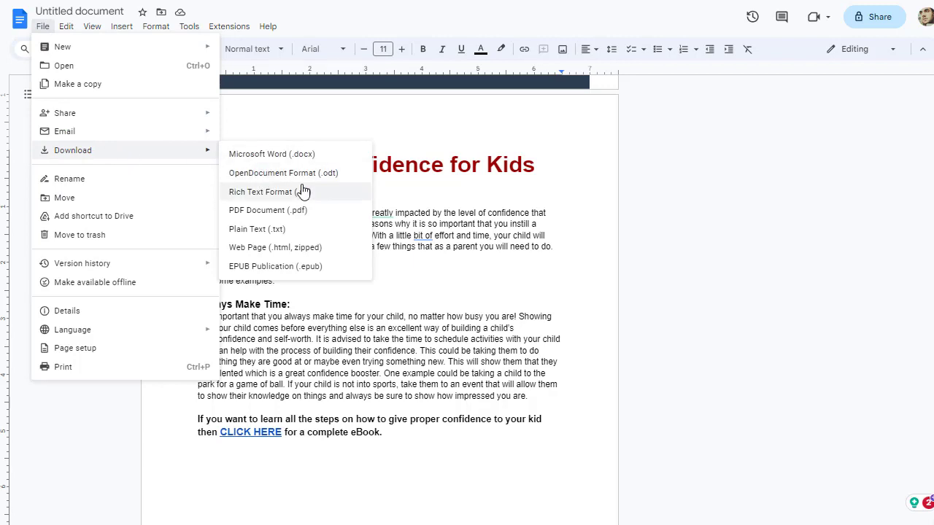
click(284, 213)
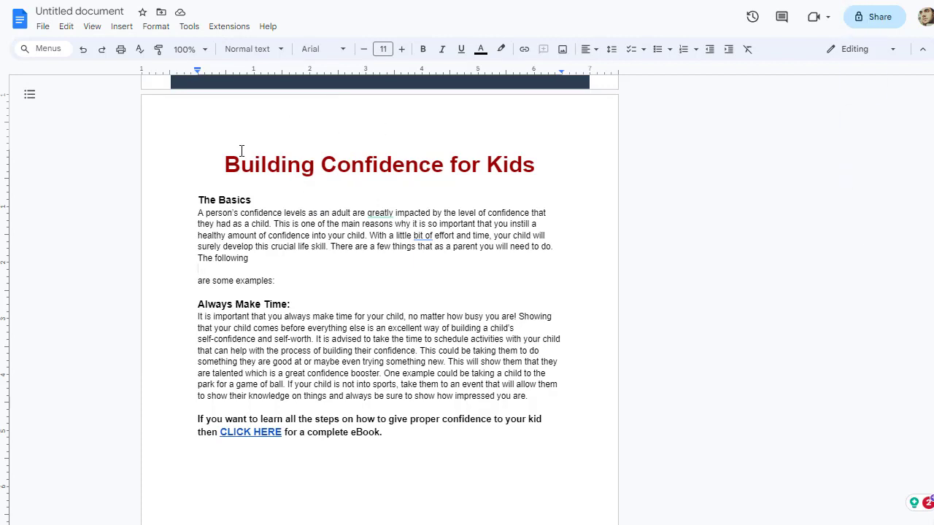
drag(226, 164, 536, 173)
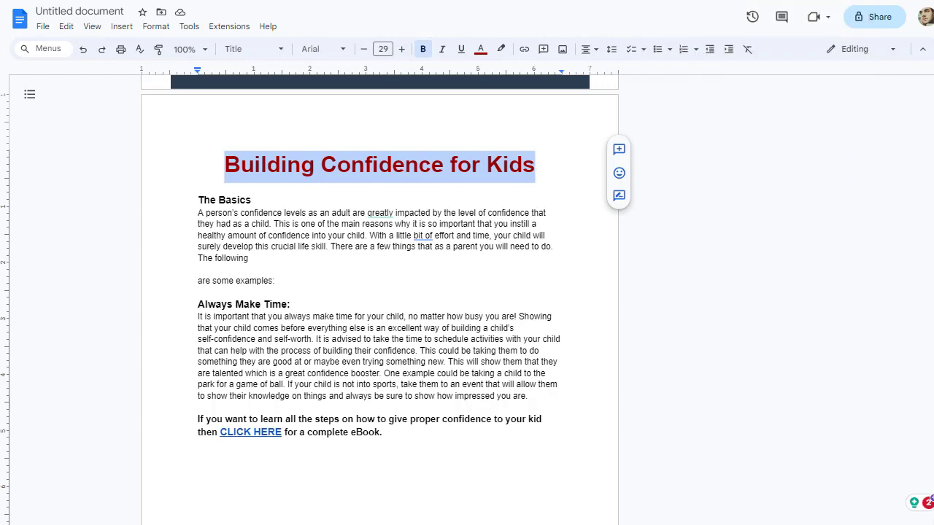
Step: Open the downloaded Untitled document.pdf and scroll through its pages to review it
click(485, 185)
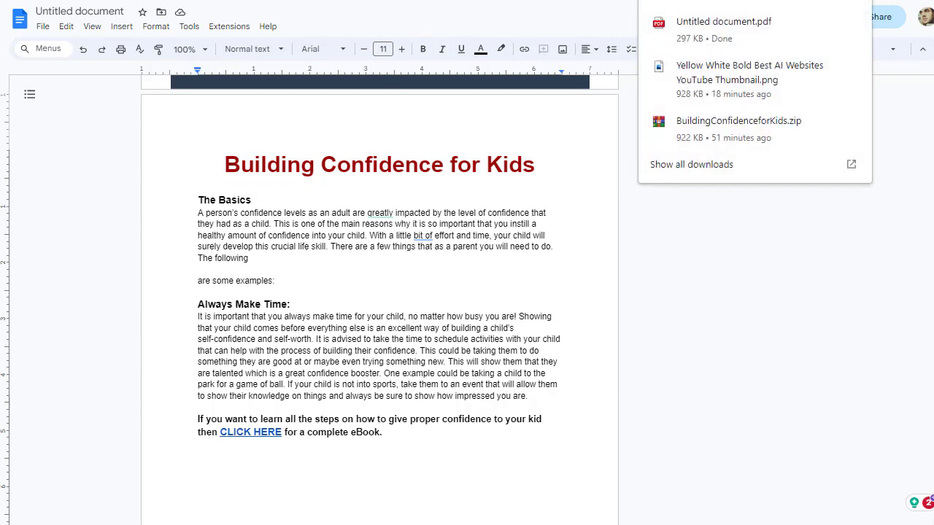
click(719, 26)
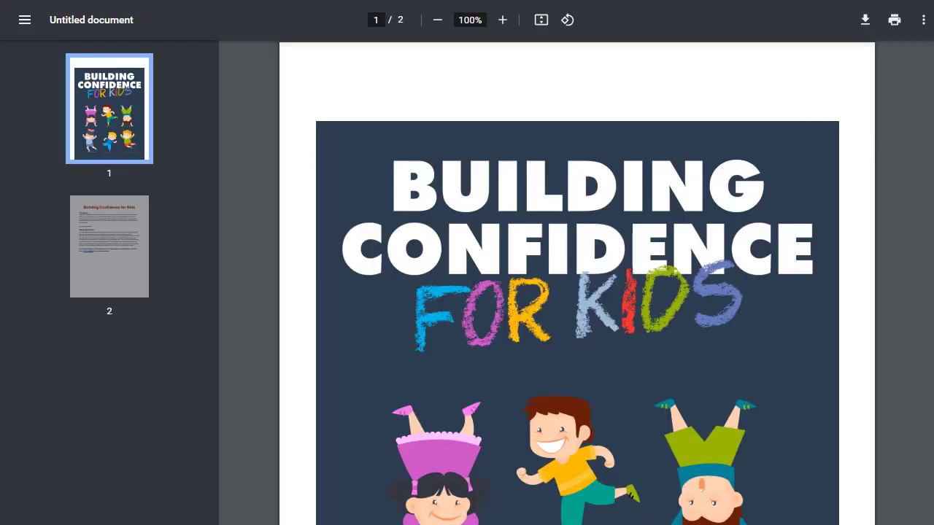
scroll(577, 283, down, 8)
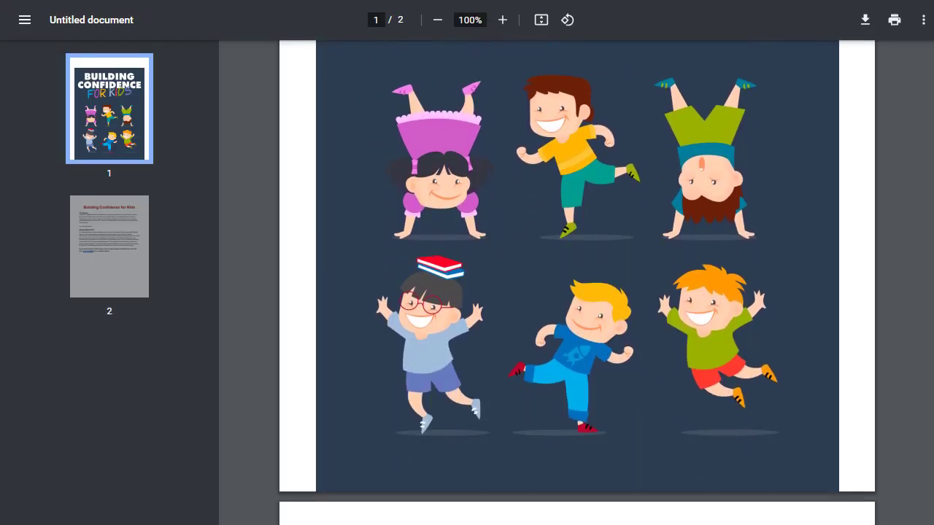
scroll(577, 282, down, 4)
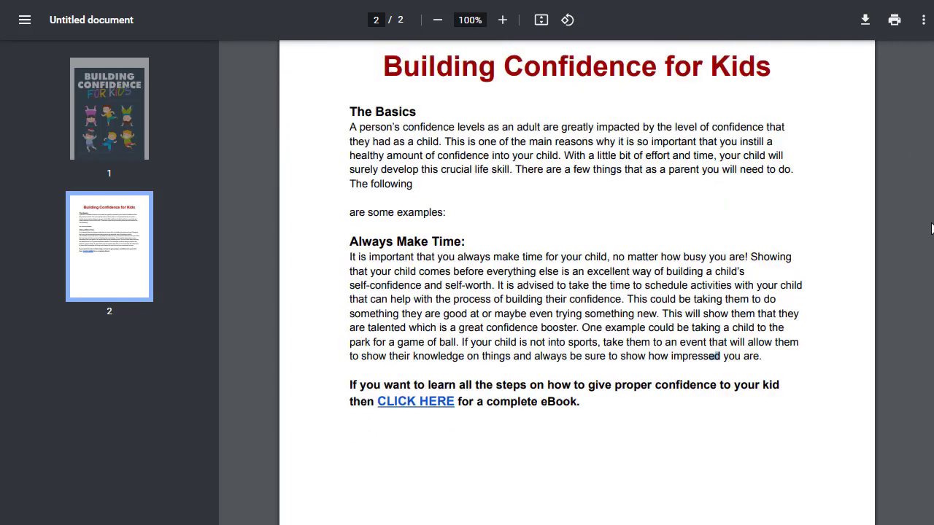
scroll(695, 65, up, 10)
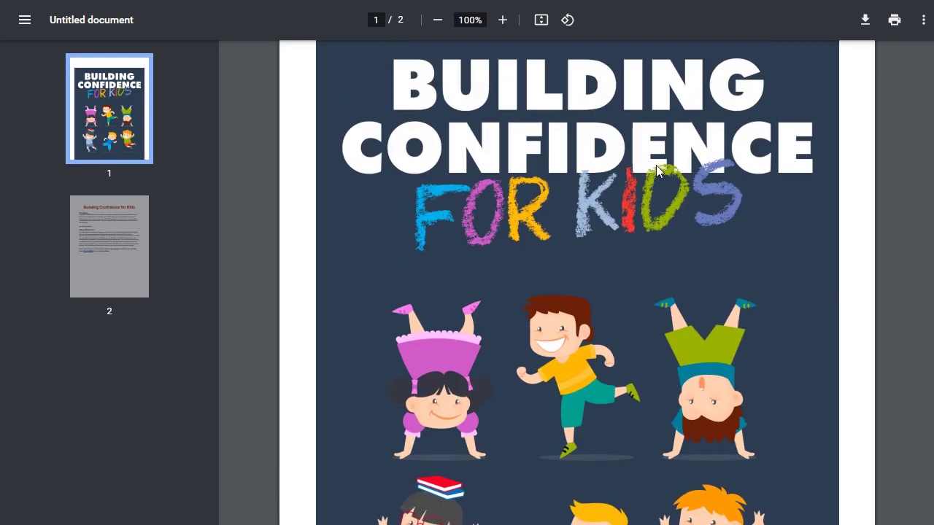
ctrl+scroll(657, 171, down, 3)
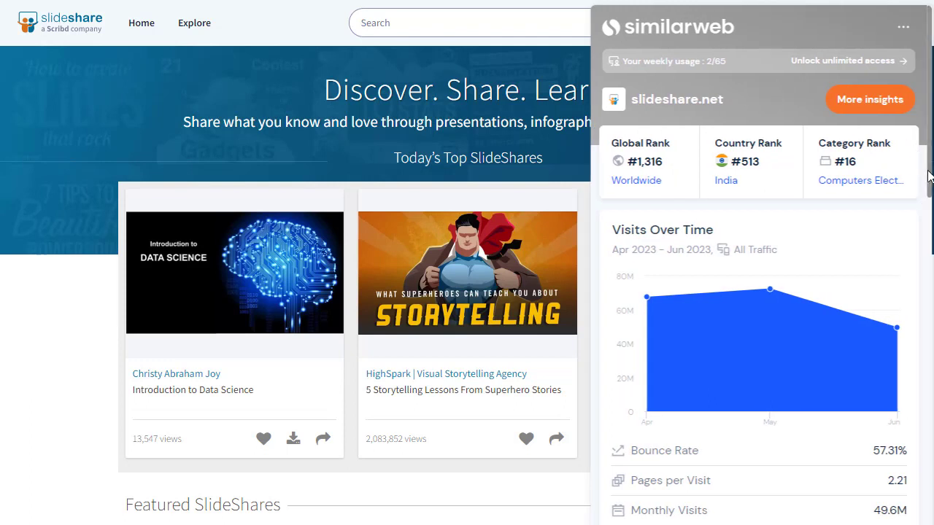
Step: Check SlideShare's 49.6M monthly visits figure, then dismiss the Similarweb stats panel
scroll(930, 231, down, 2)
scroll(930, 231, down, 2)
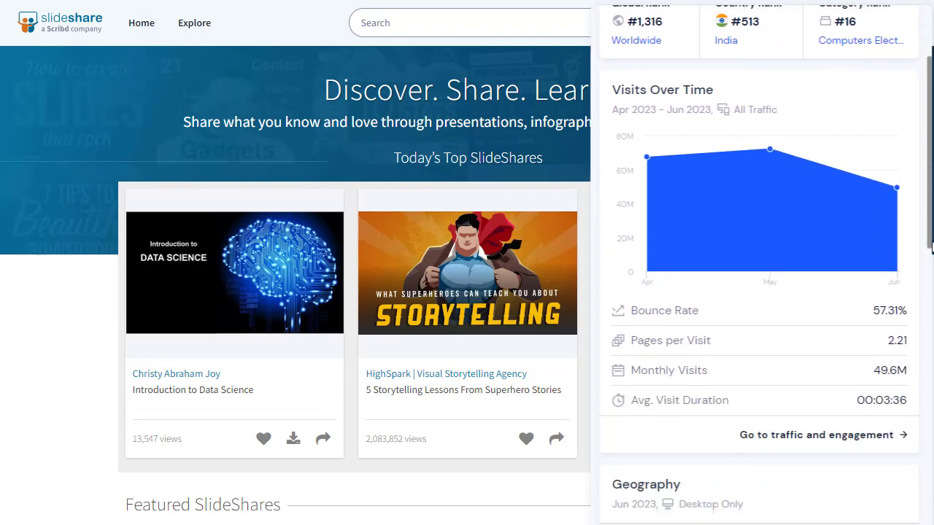
drag(874, 298, 922, 301)
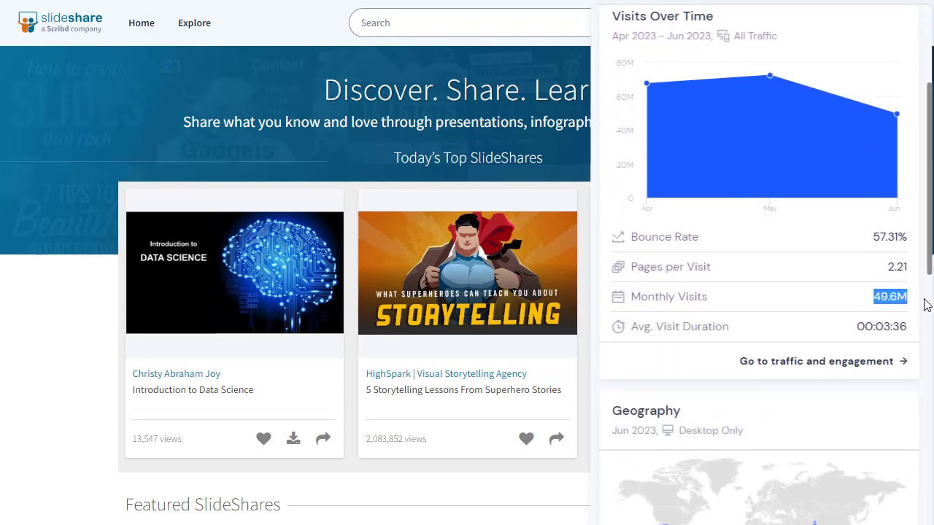
mouse_move(767, 71)
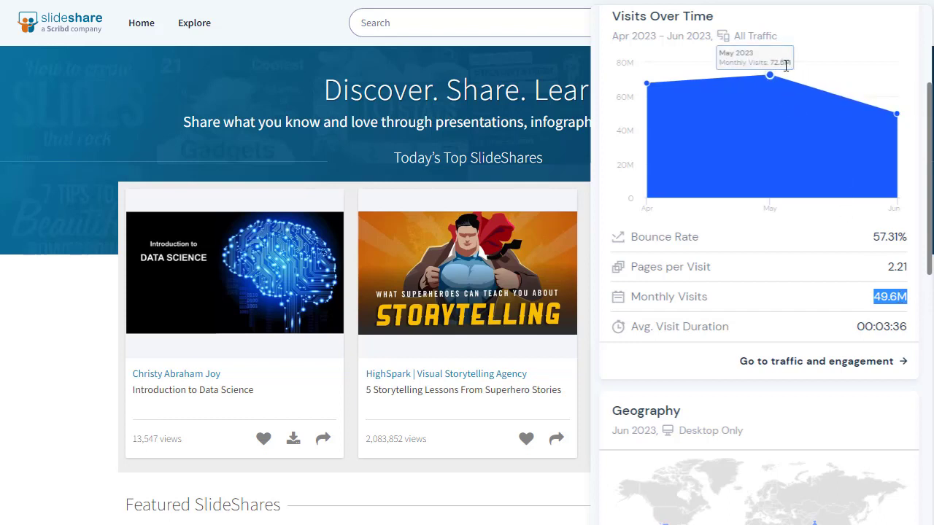
click(292, 47)
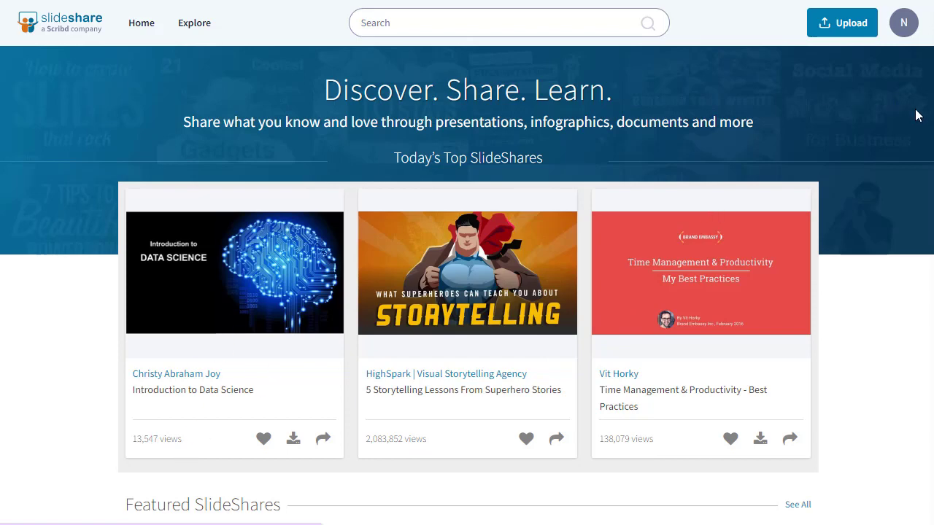
Step: Follow the Business and Career topic tiles on SlideShare's Explore page
scroll(918, 115, down, 5)
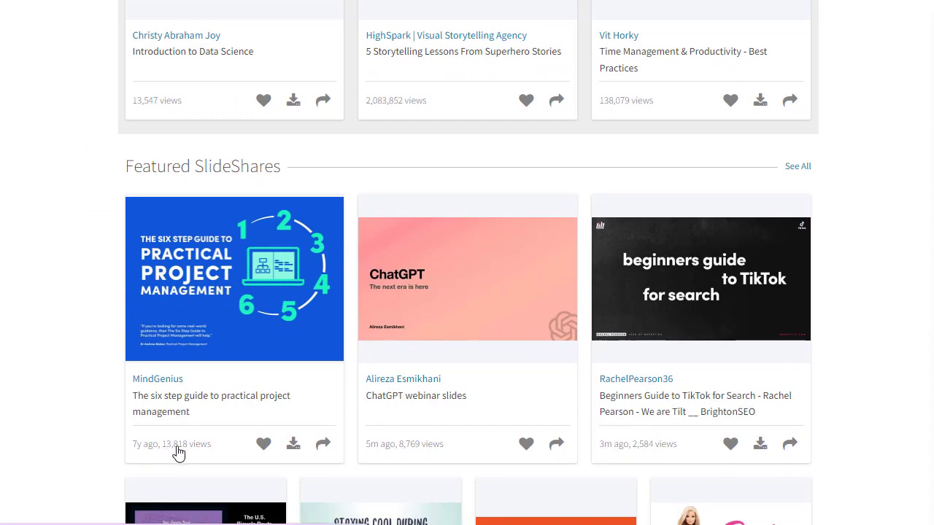
scroll(928, 106, up, 4)
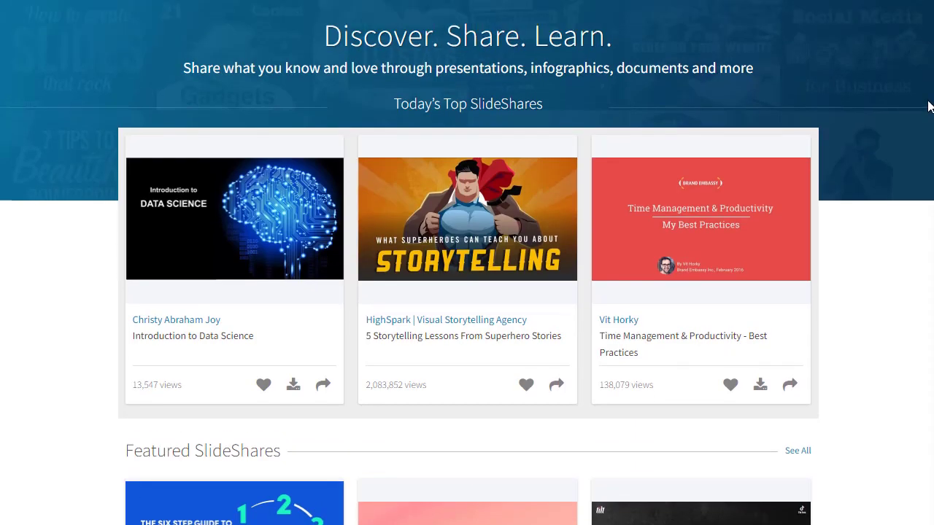
scroll(929, 106, up, 1)
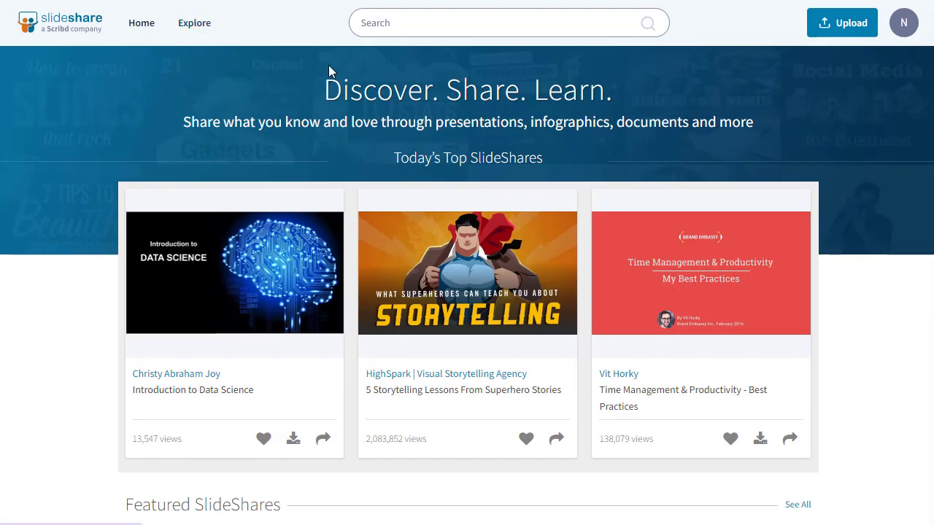
click(194, 22)
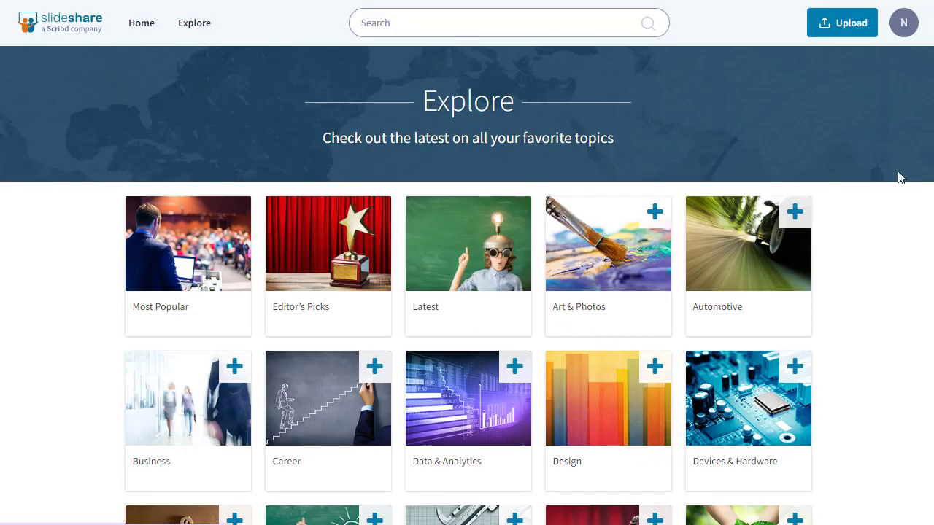
scroll(931, 98, down, 1)
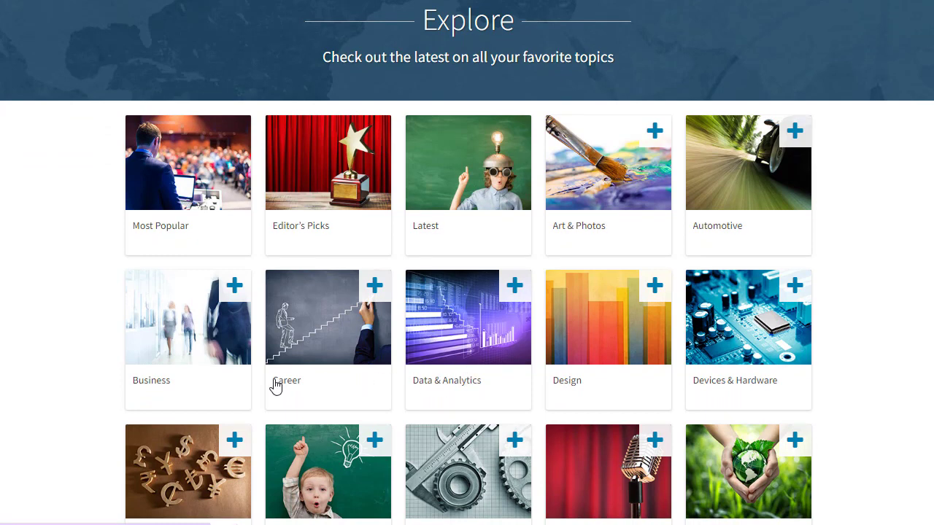
click(236, 287)
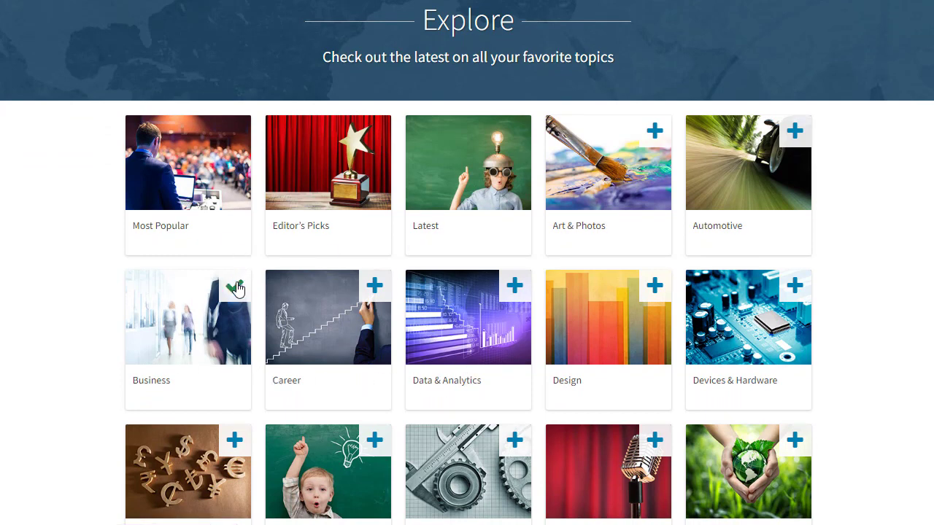
click(375, 288)
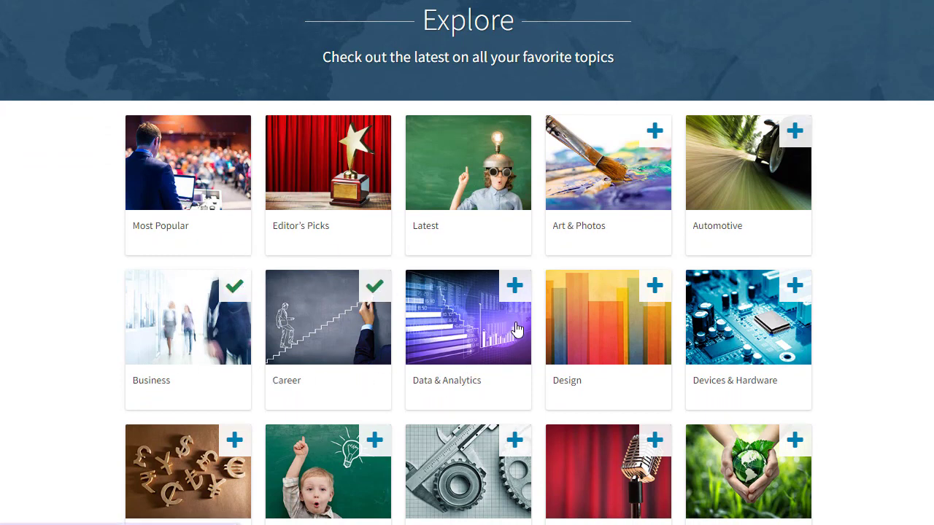
scroll(917, 144, up, 2)
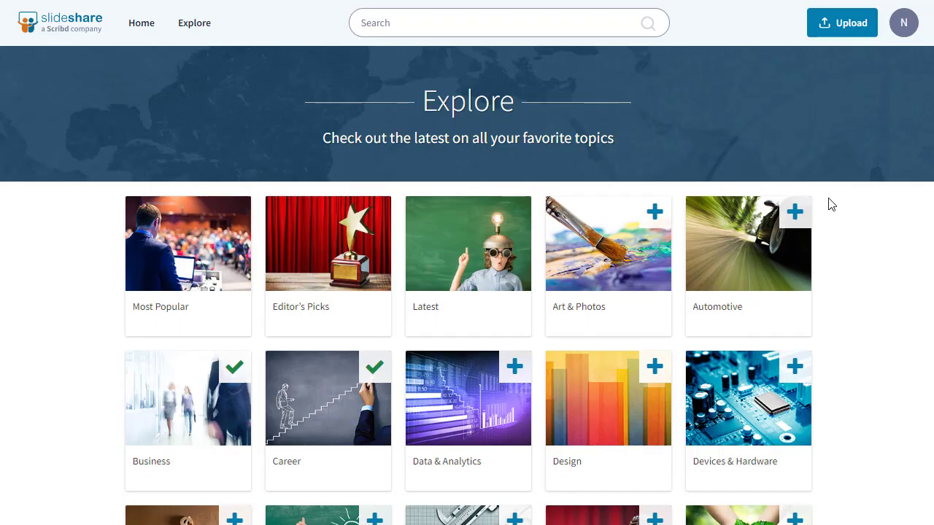
click(844, 31)
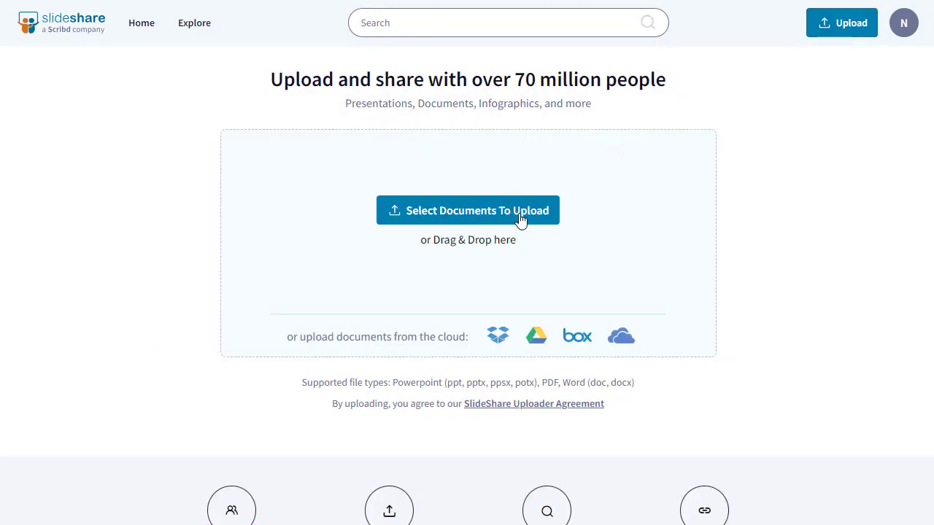
Step: Upload Untitled document.pdf from the Desktop and tick the I'm not a robot check
click(522, 219)
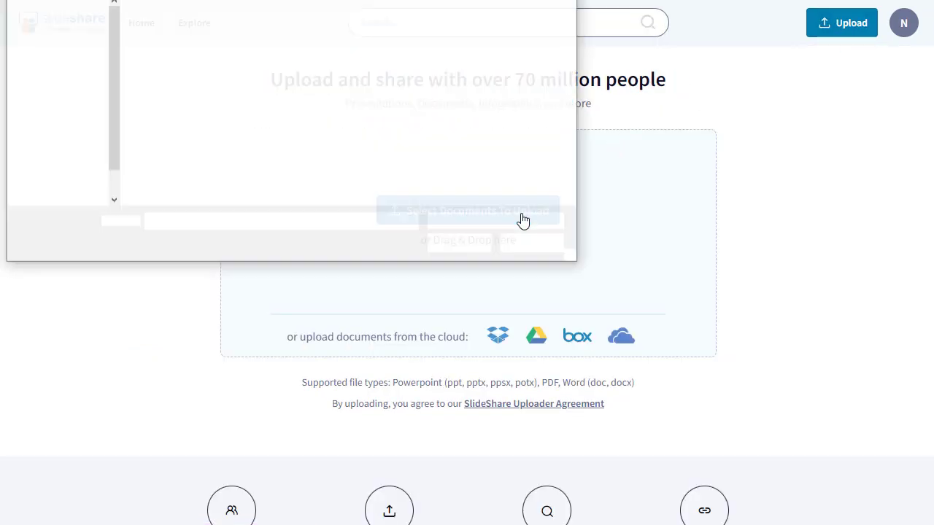
click(65, 67)
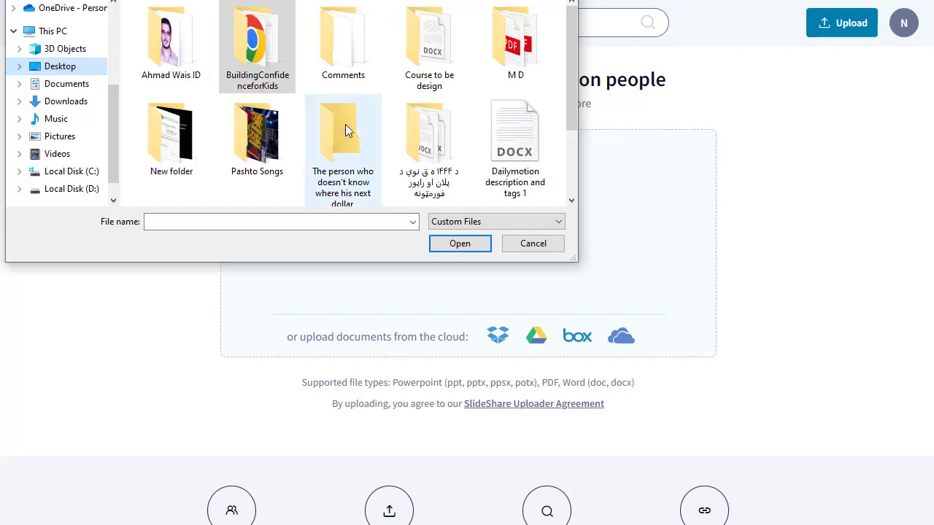
drag(571, 87, 567, 169)
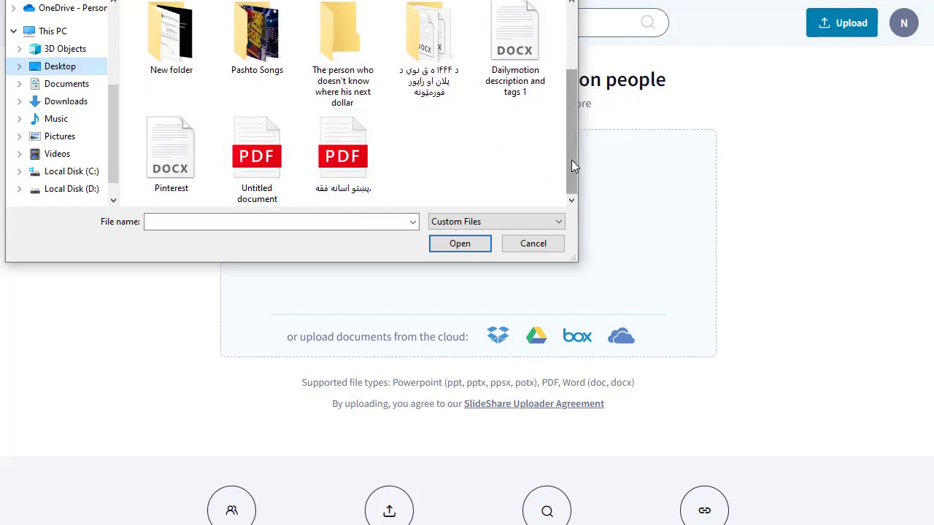
click(262, 189)
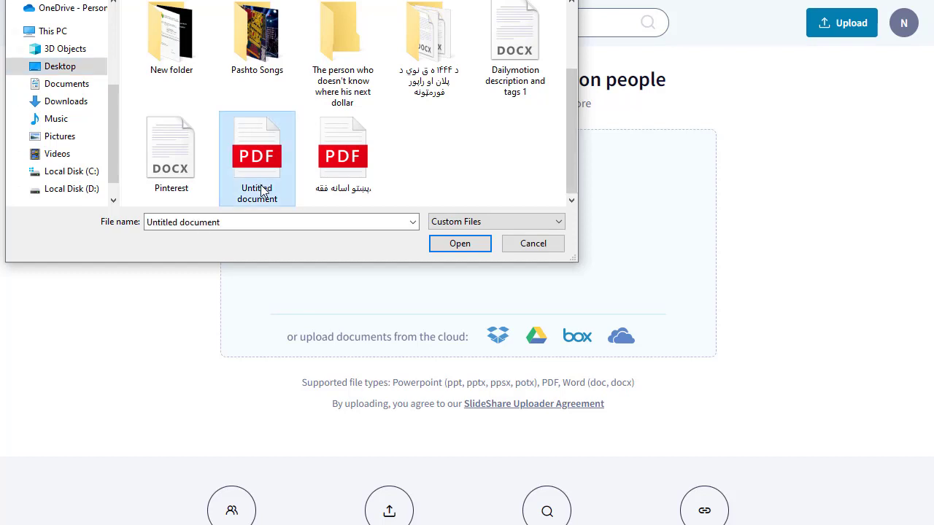
click(467, 243)
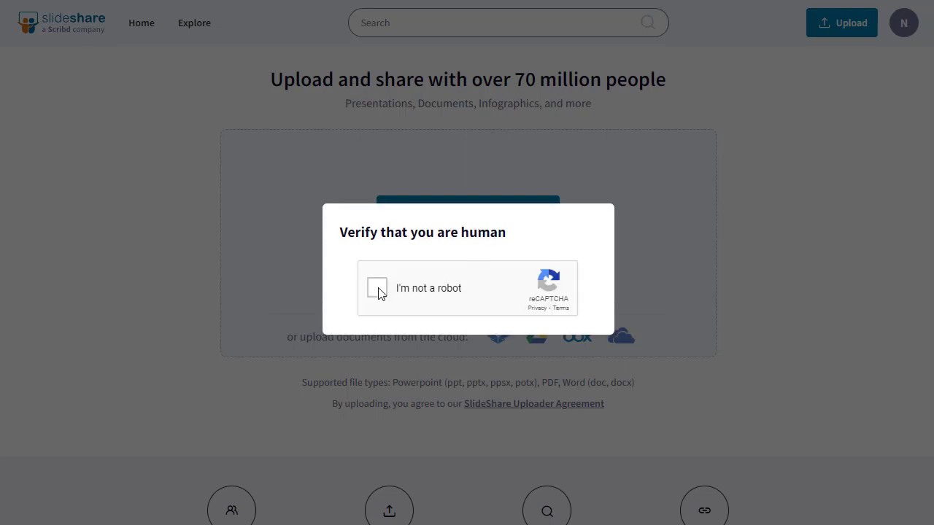
click(380, 289)
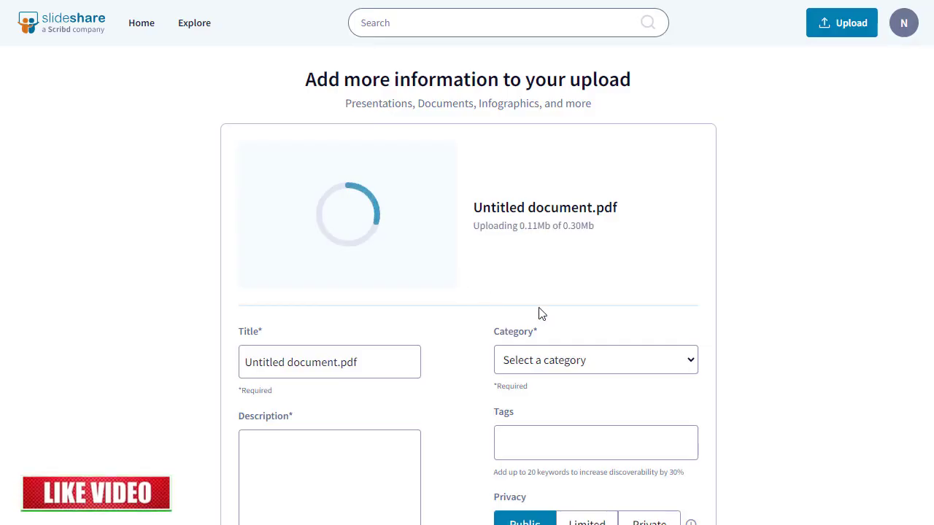
Step: Clear the prefilled text from the upload's Title field
click(374, 362)
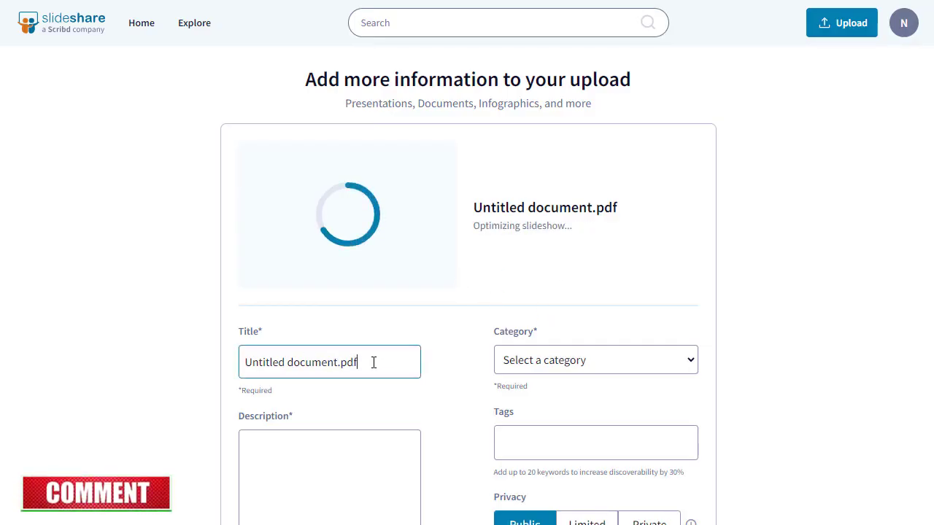
drag(374, 363, 234, 368)
text(https://getfilenow.com/1493062)
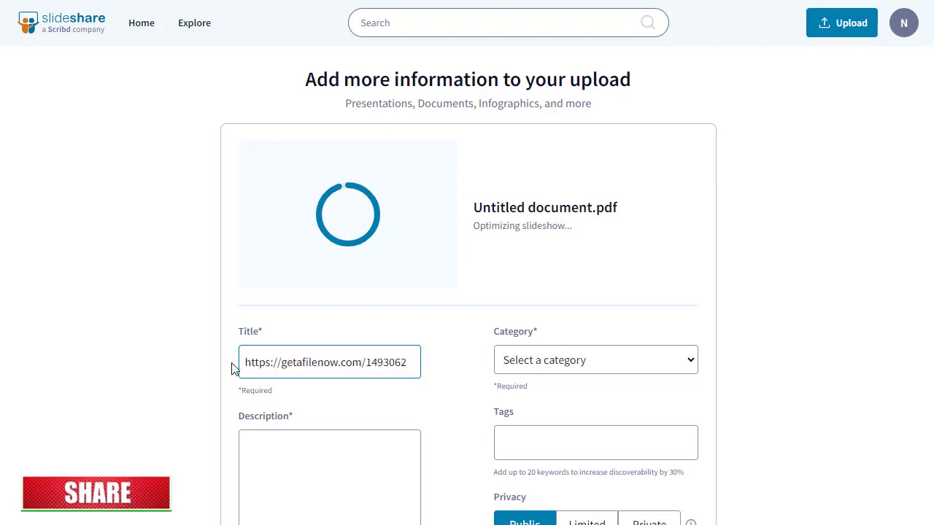
triple_click(386, 359)
key(BackSpace)
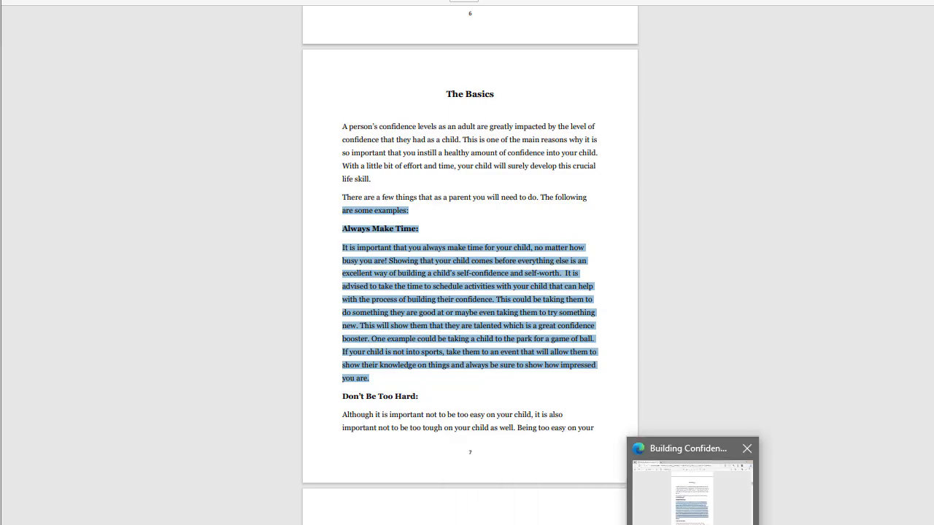
Step: Copy 'Building Confidence for Kids' from the ebook and paste it as the upload title
mouse_move(371, 524)
click(371, 493)
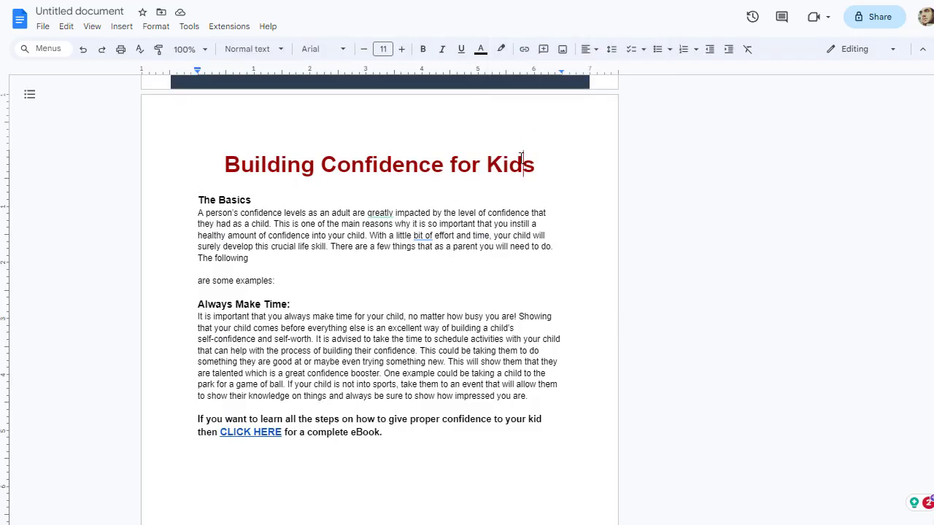
triple_click(520, 157)
right_click(526, 165)
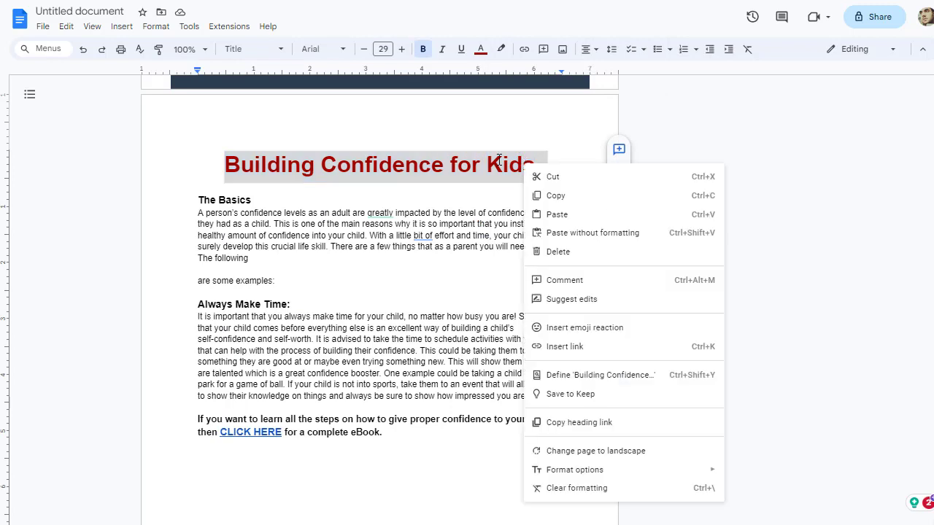
click(547, 194)
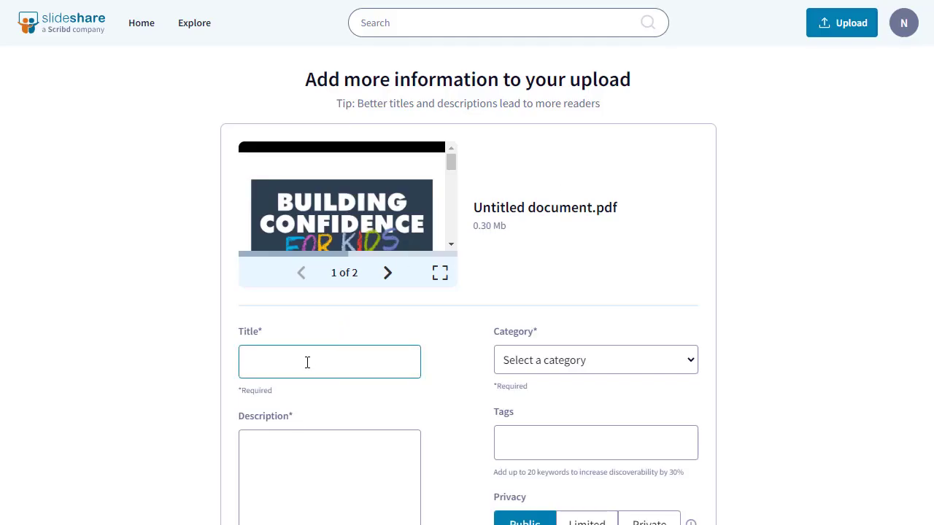
key(ctrl+v)
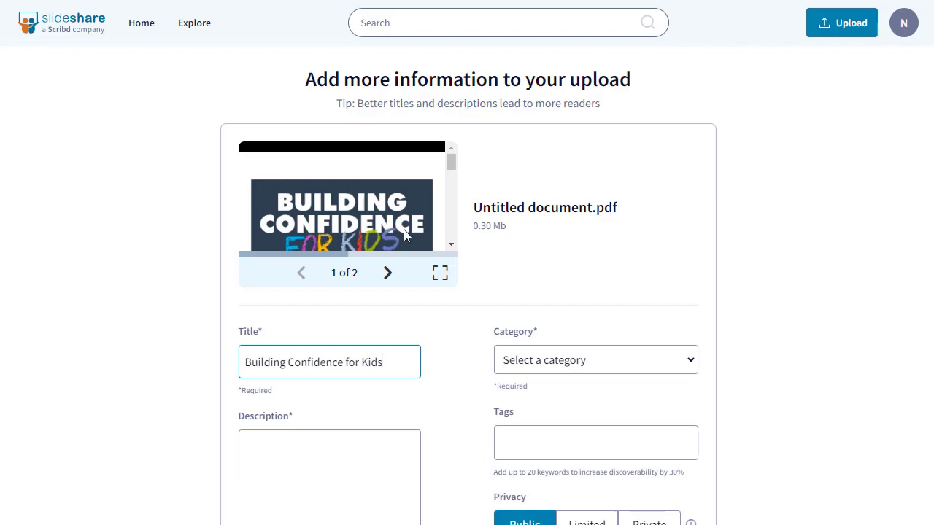
Step: Copy the ebook text from The Basics through Always Make Time into the Description
key(ctrl+Tab)
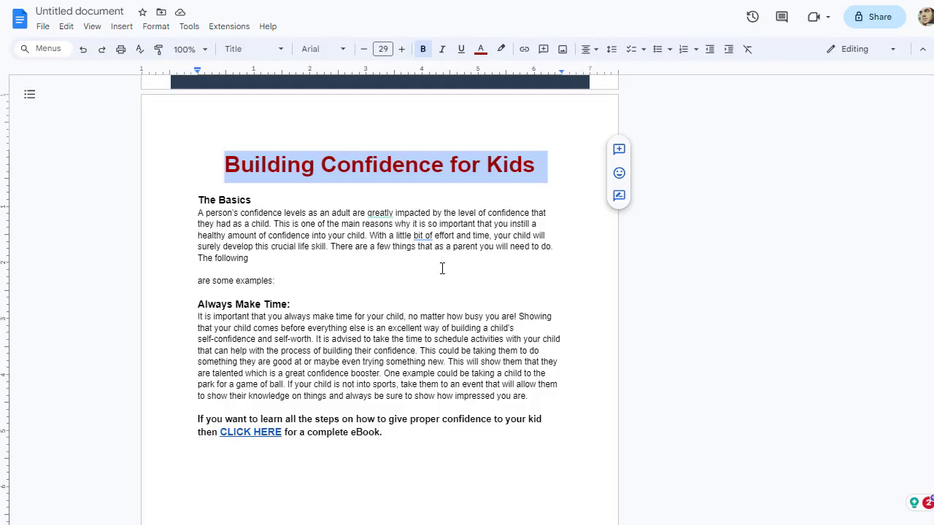
drag(528, 395, 199, 205)
right_click(243, 237)
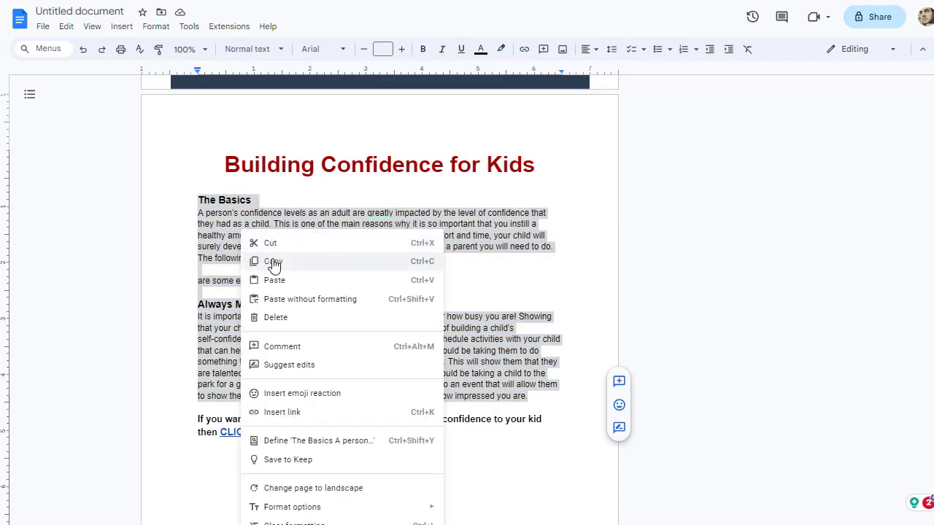
click(273, 262)
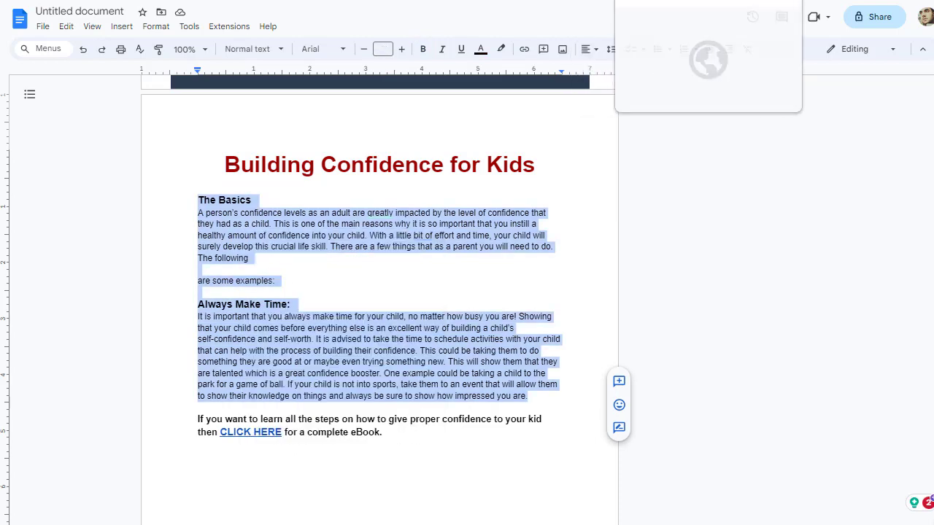
key(ctrl+Tab)
click(281, 467)
key(ctrl+v)
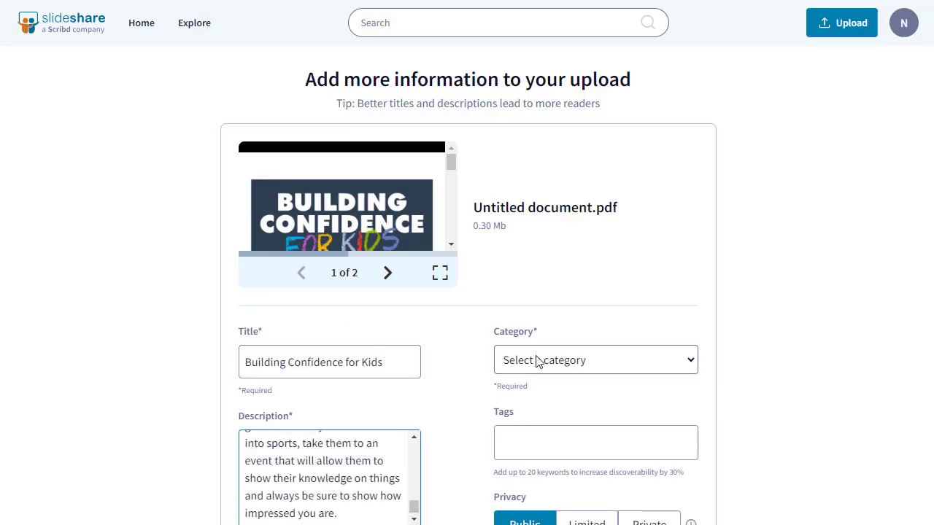
click(596, 367)
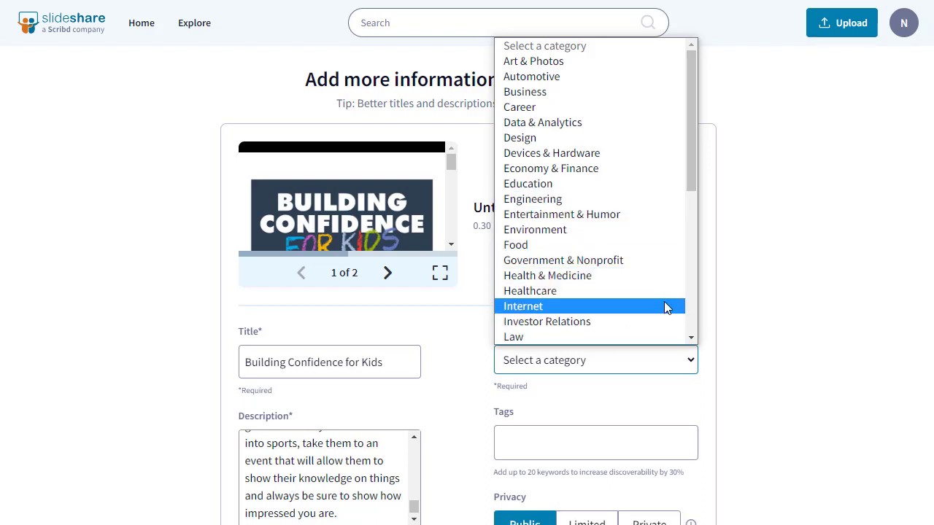
Step: Select Self Improvement from the upload's Category dropdown
drag(692, 166, 686, 320)
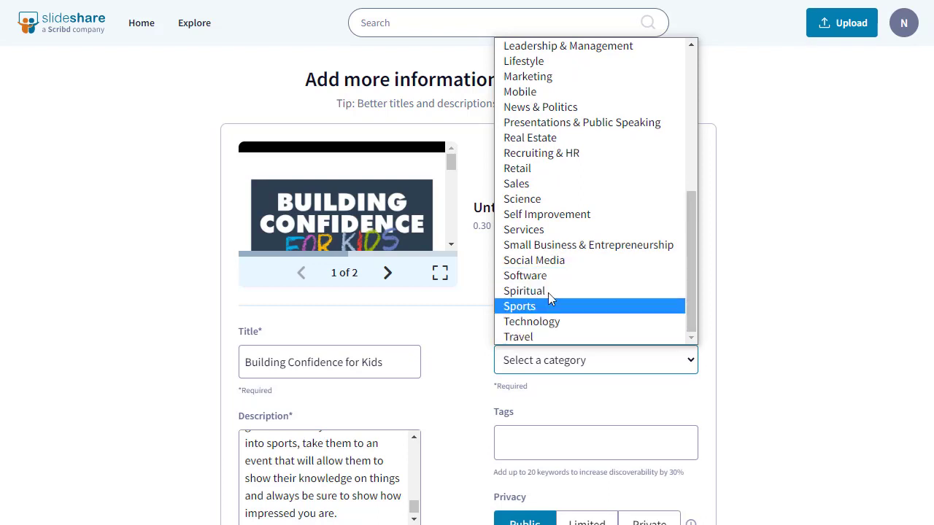
click(569, 221)
click(624, 441)
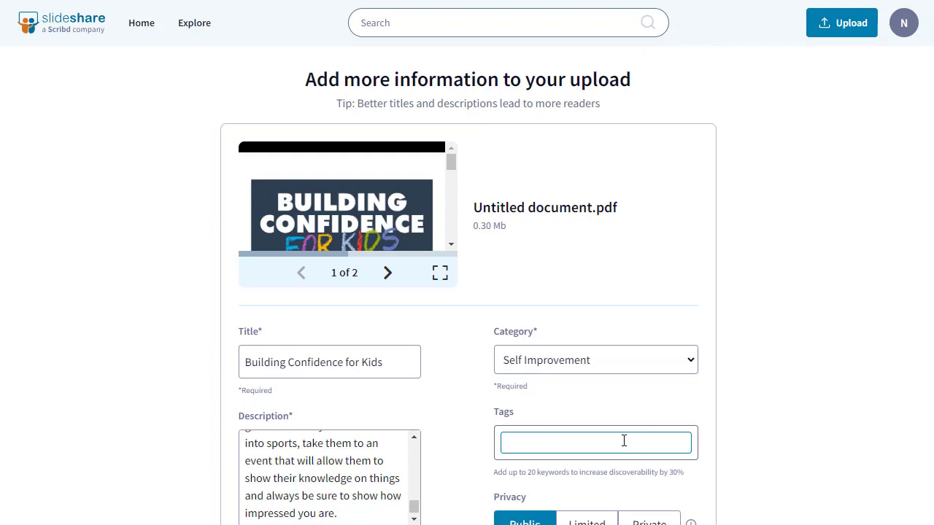
Step: Add tags: self improvement, kids, confidence for kids, confidence, kids training and education
text(self improvemen)
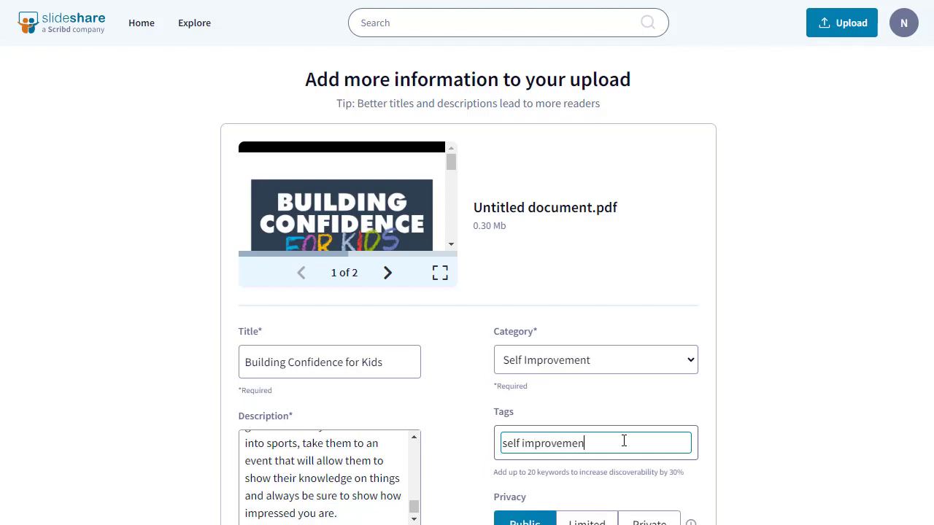
text(,)
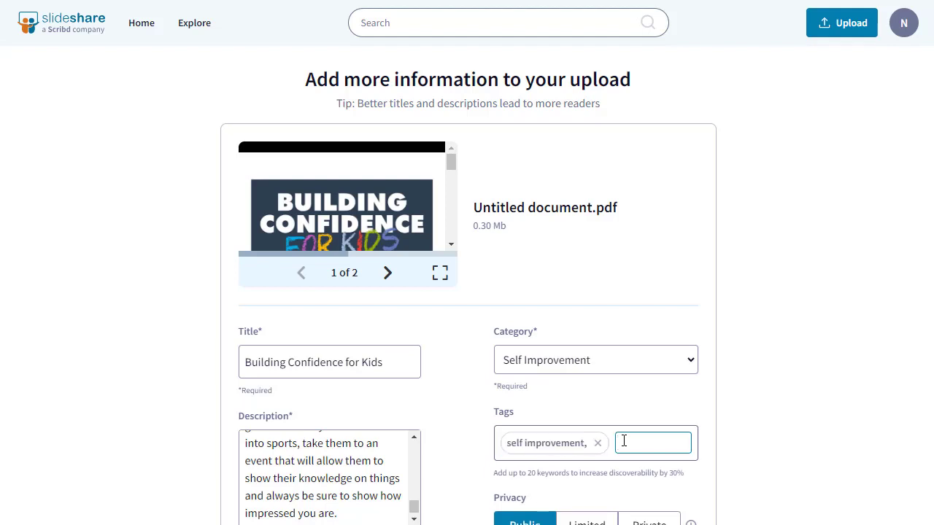
text(kids)
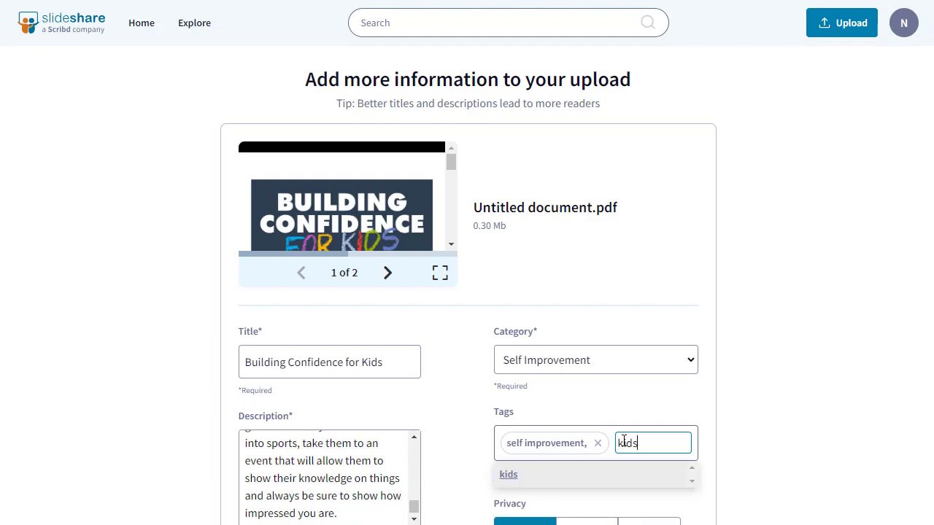
key(Return)
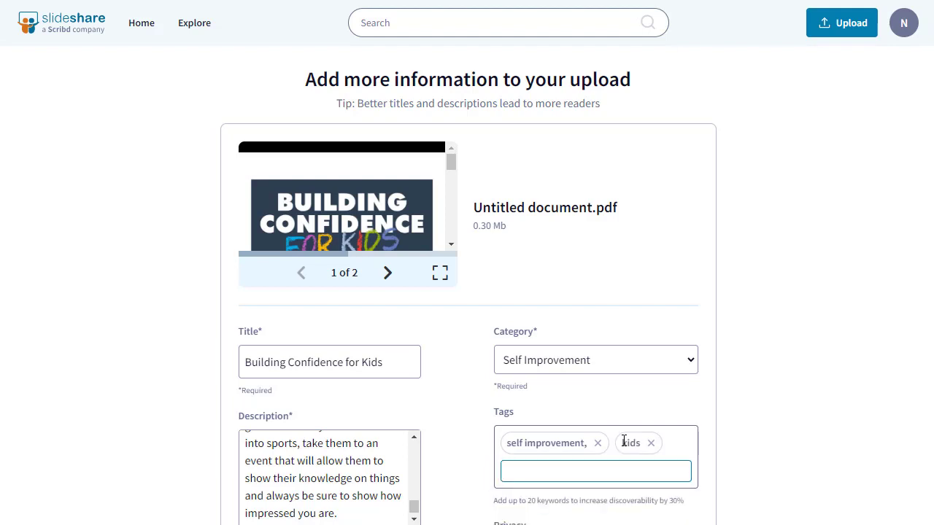
text(confidence for kids)
key(Return)
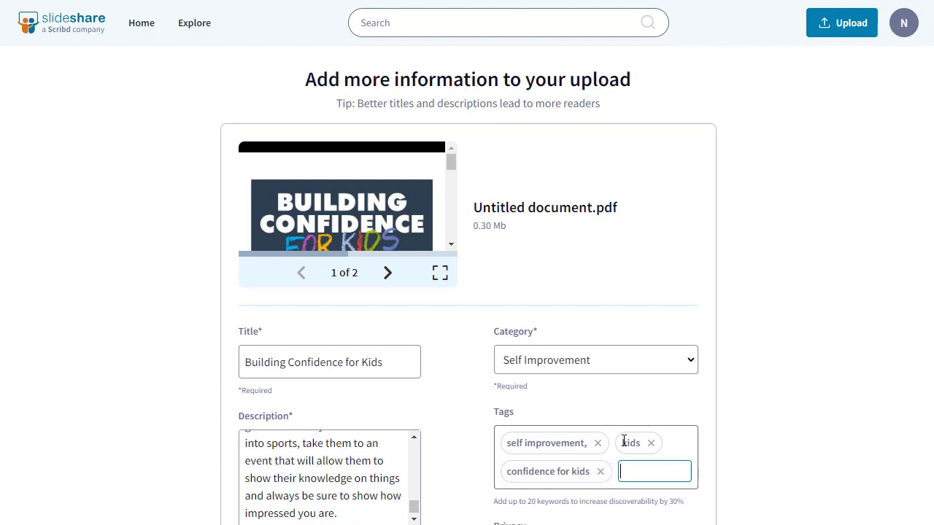
text(confidence)
key(Return)
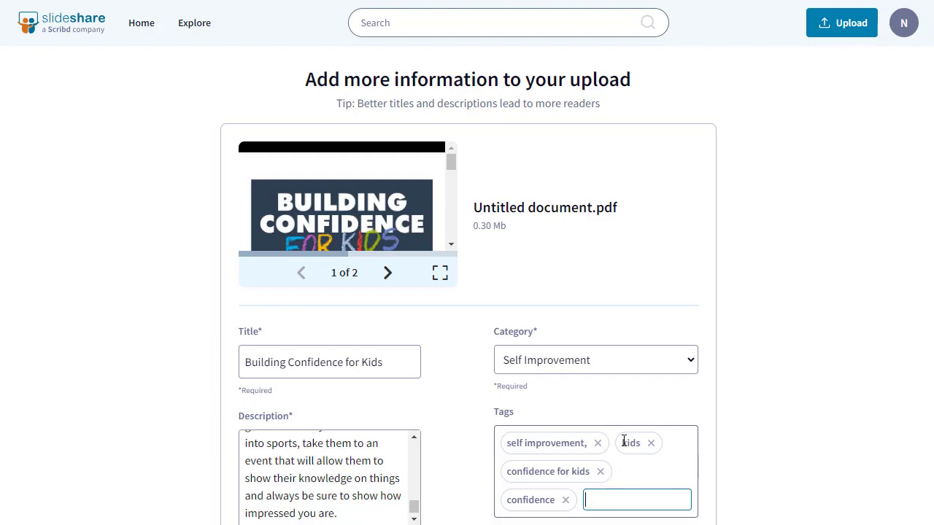
text(ki)
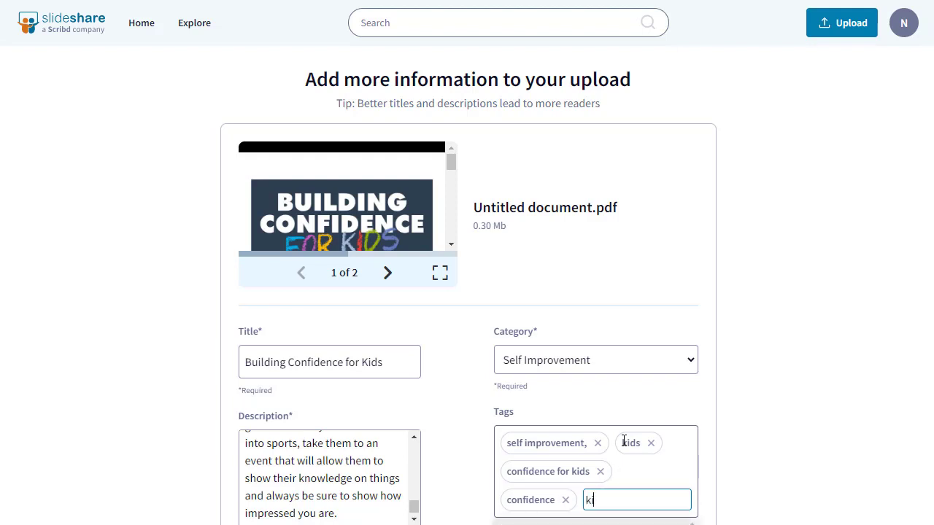
text(ds training)
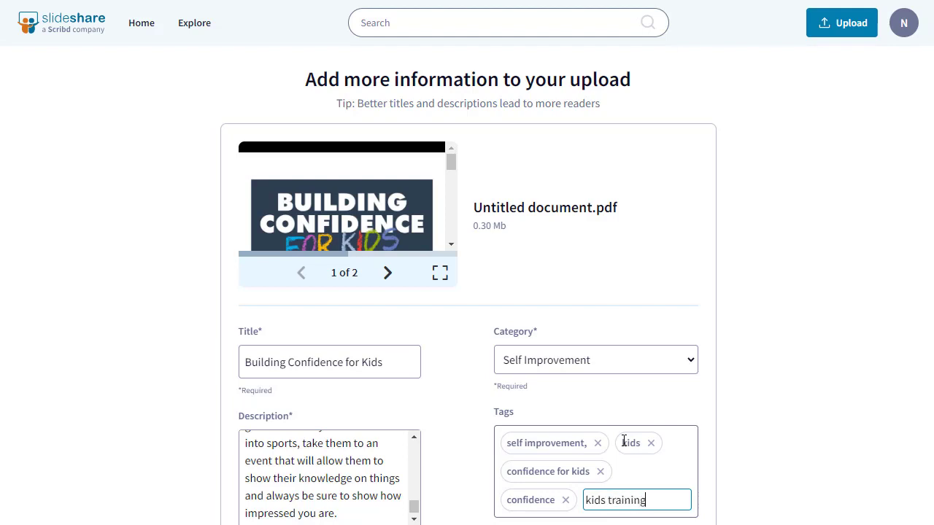
key(Return)
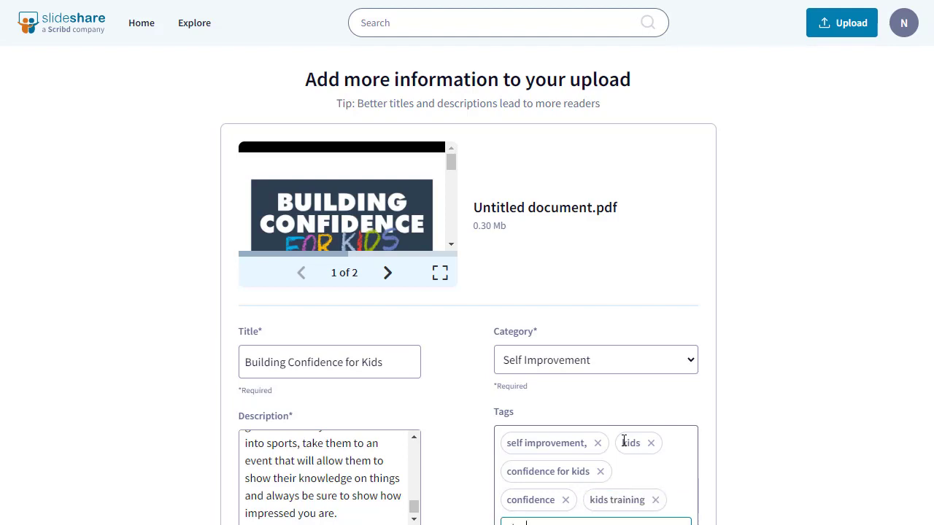
key(Return)
Step: Scroll down to the Discoverability Score and type 'childre' into the Tags field
scroll(919, 365, down, 3)
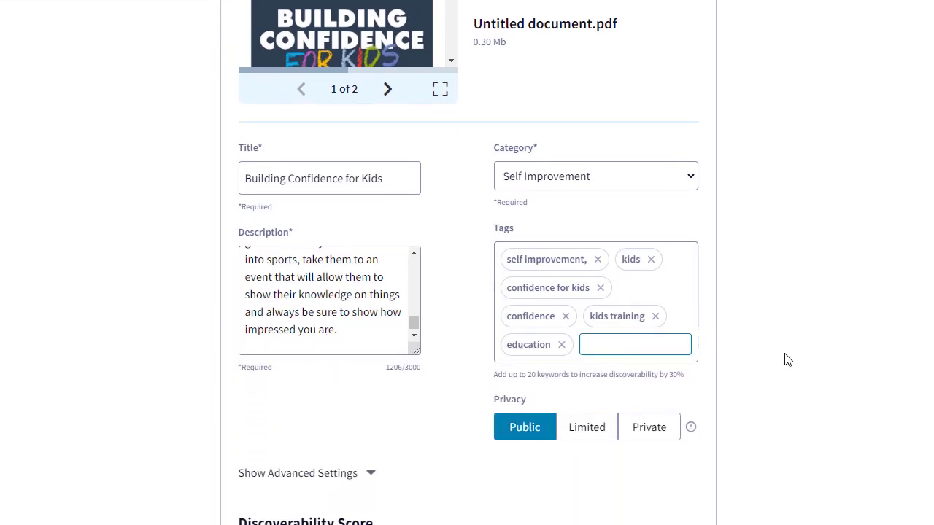
scroll(467, 292, down, 2)
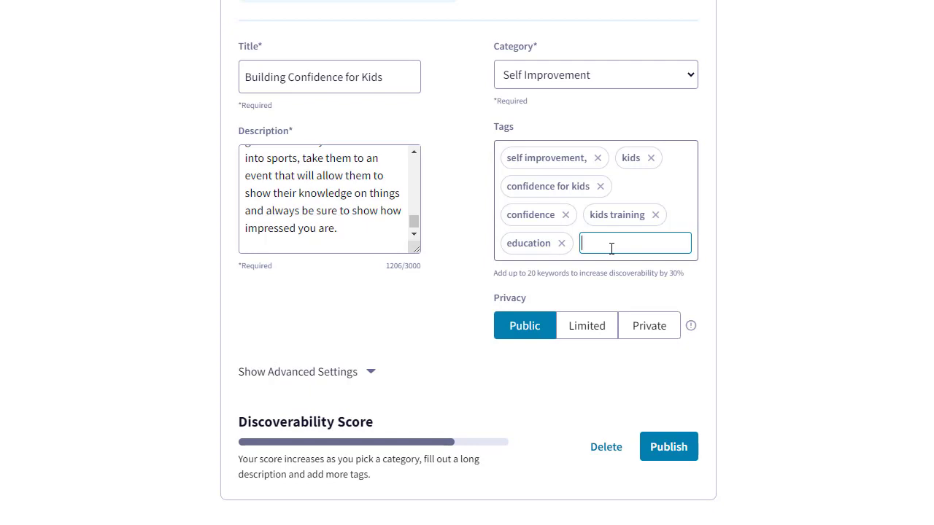
text(children)
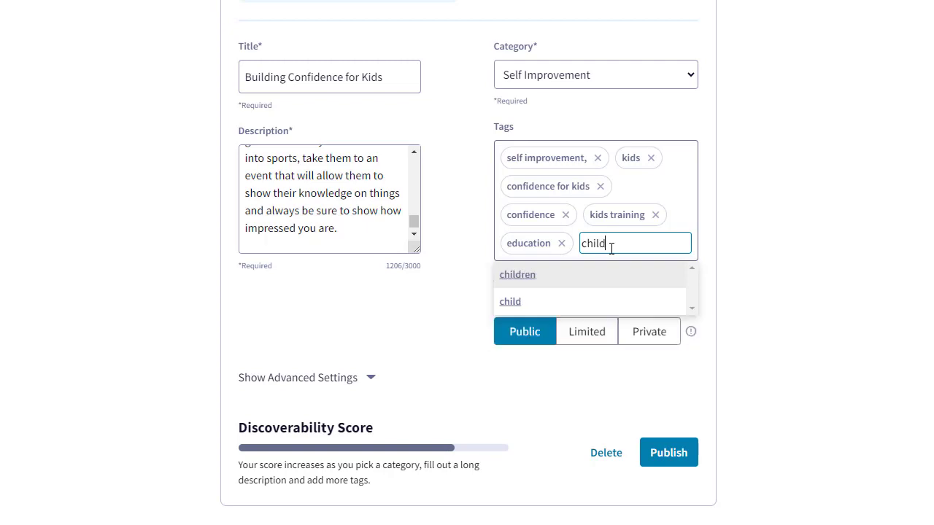
Step: Add the tags children, train your child and how to, keeping the upload public
click(522, 277)
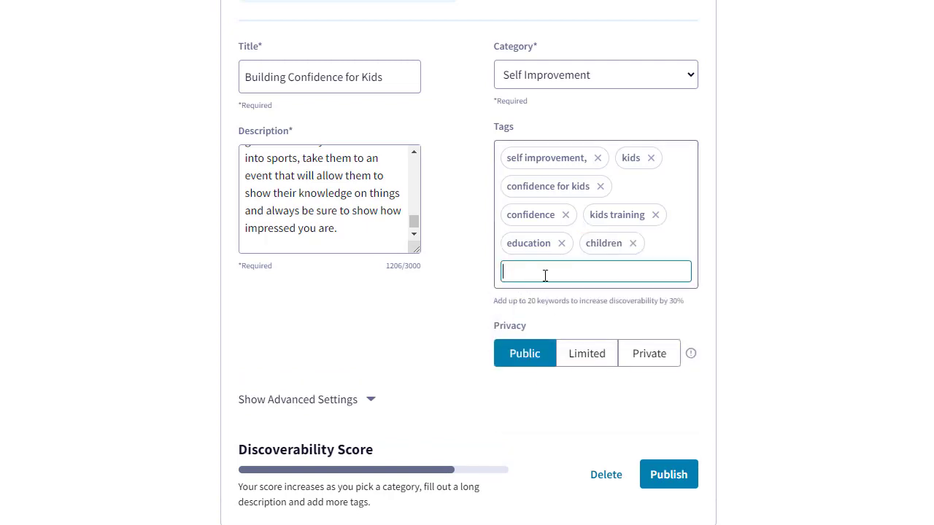
text(train your child)
key(Return)
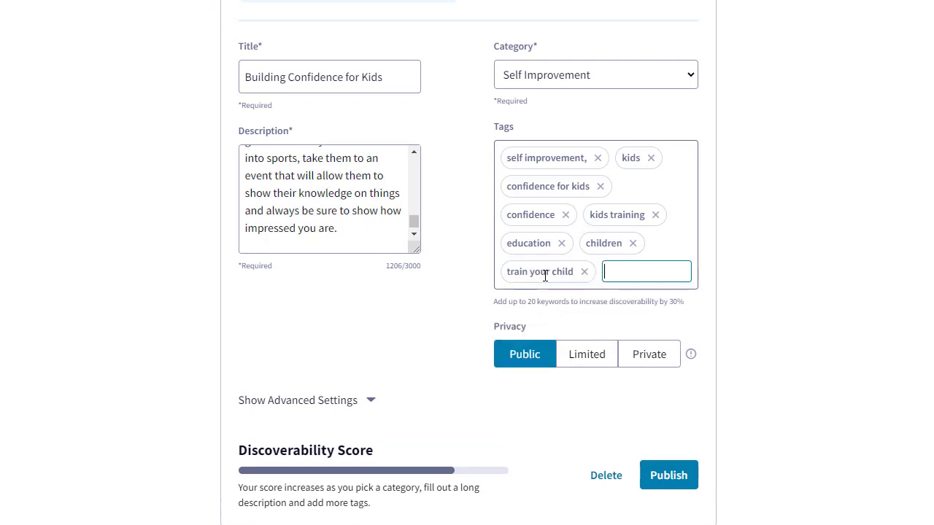
text(how to)
key(Return)
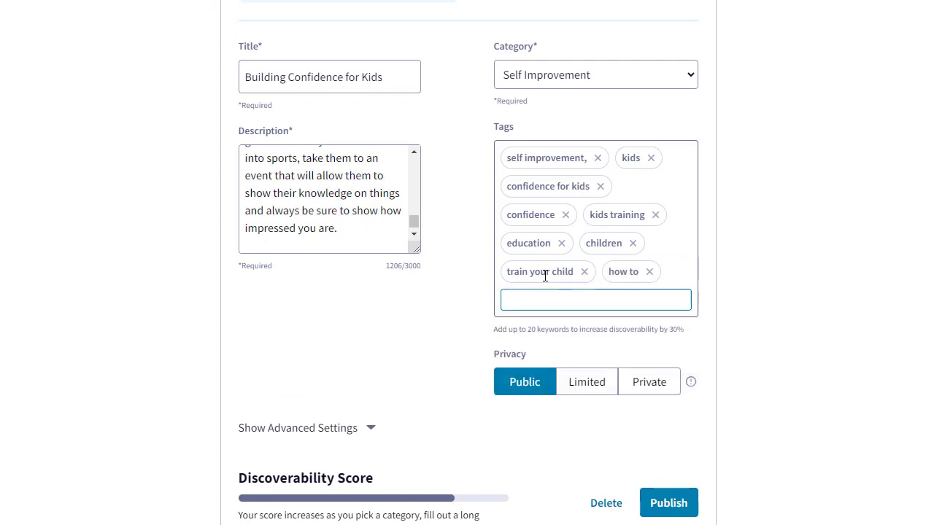
click(533, 385)
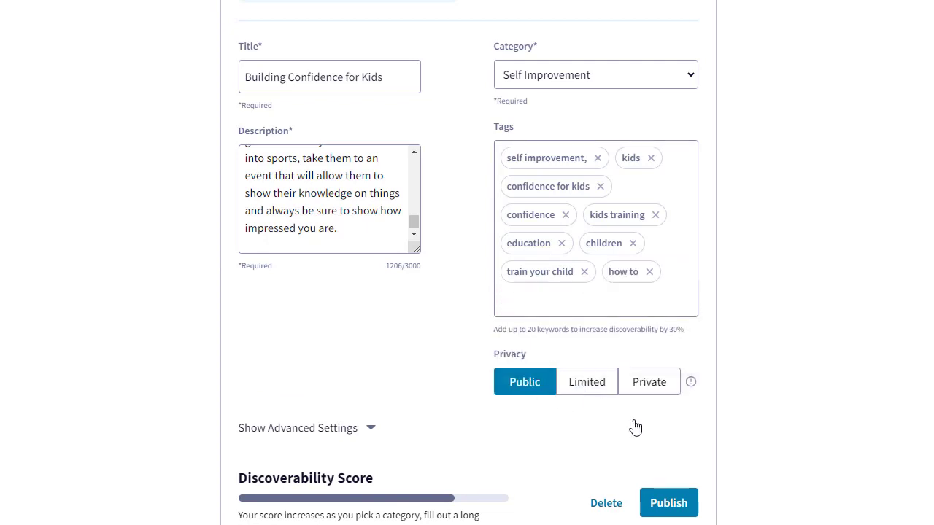
Step: Publish 'Building Confidence for Kids' on SlideShare and copy its share URL
click(667, 507)
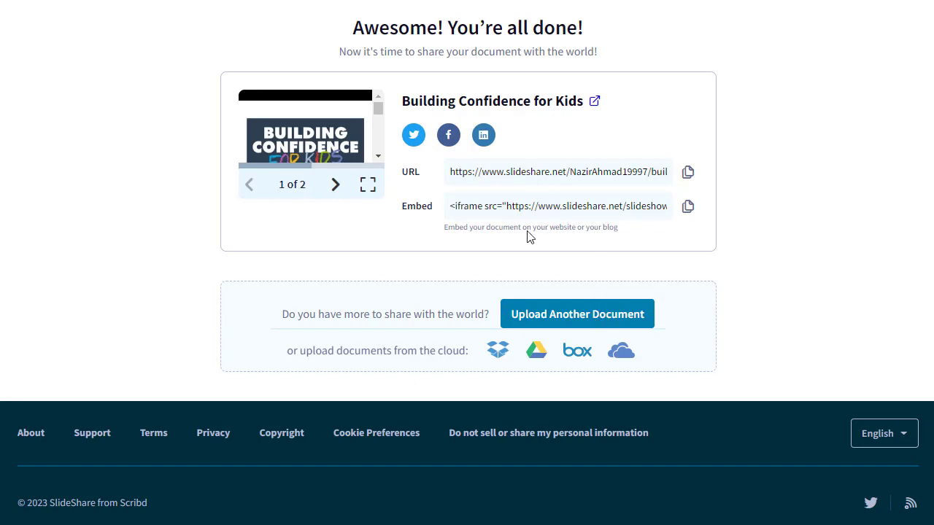
click(687, 175)
Step: View the published 'Building Confidence for Kids' page and scroll through both slides
click(336, 140)
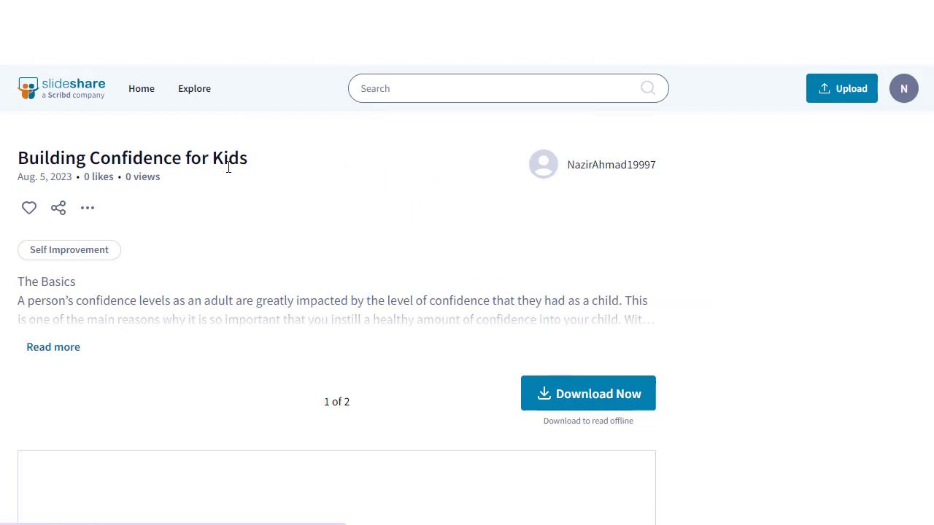
scroll(928, 104, down, 2)
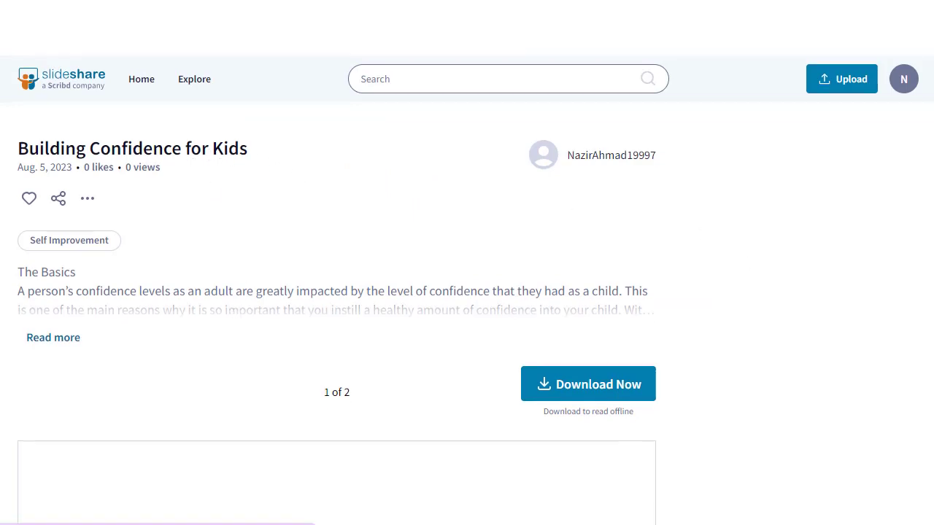
scroll(428, 123, down, 1)
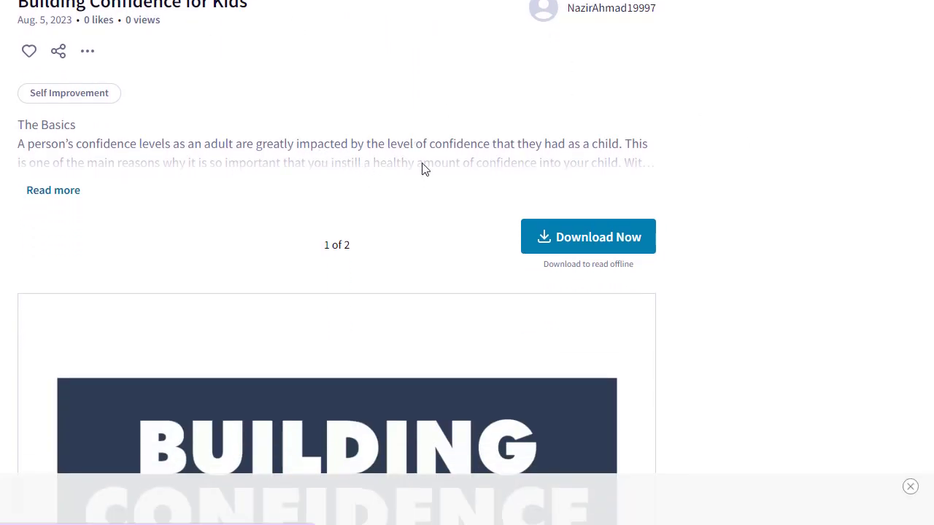
scroll(854, 171, down, 2)
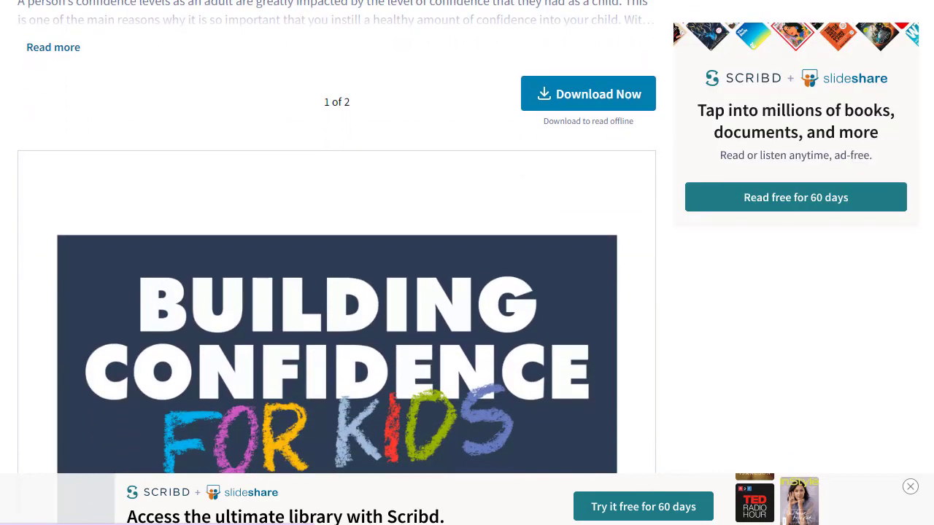
scroll(639, 115, down, 5)
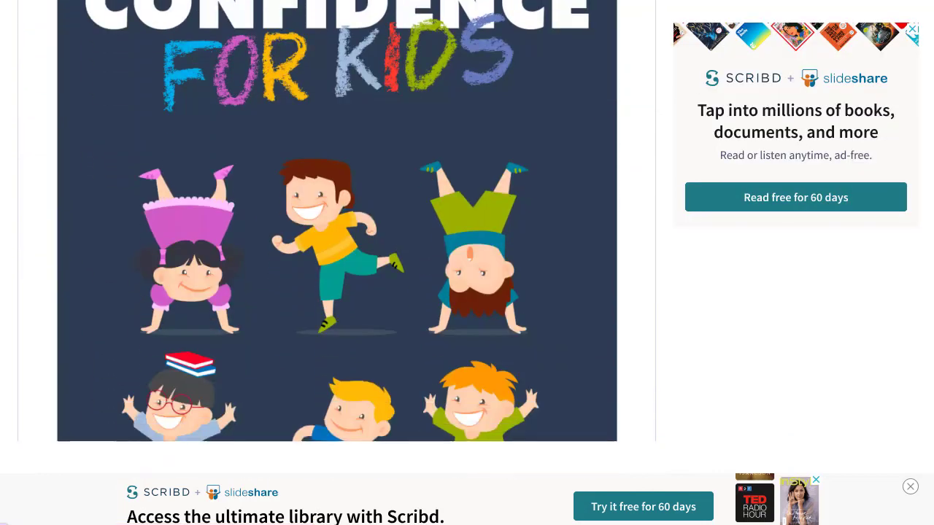
scroll(918, 297, down, 10)
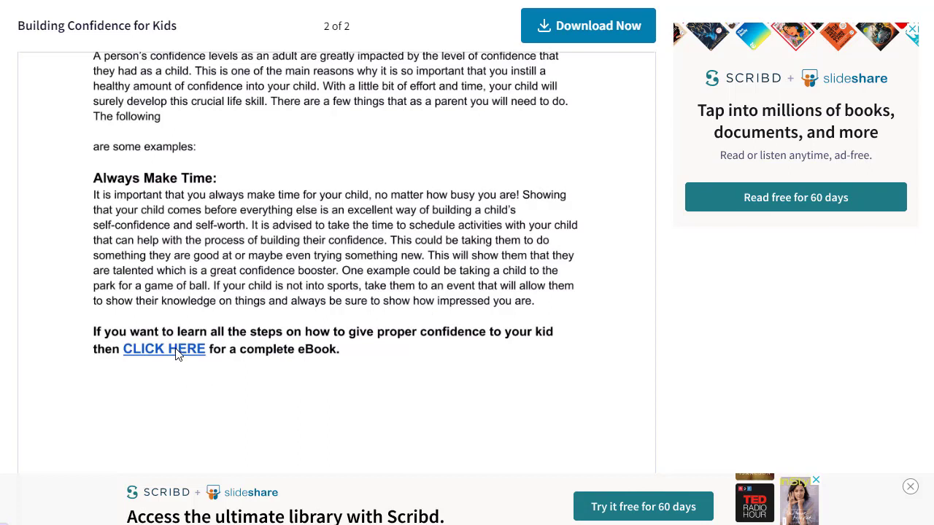
scroll(931, 263, down, 6)
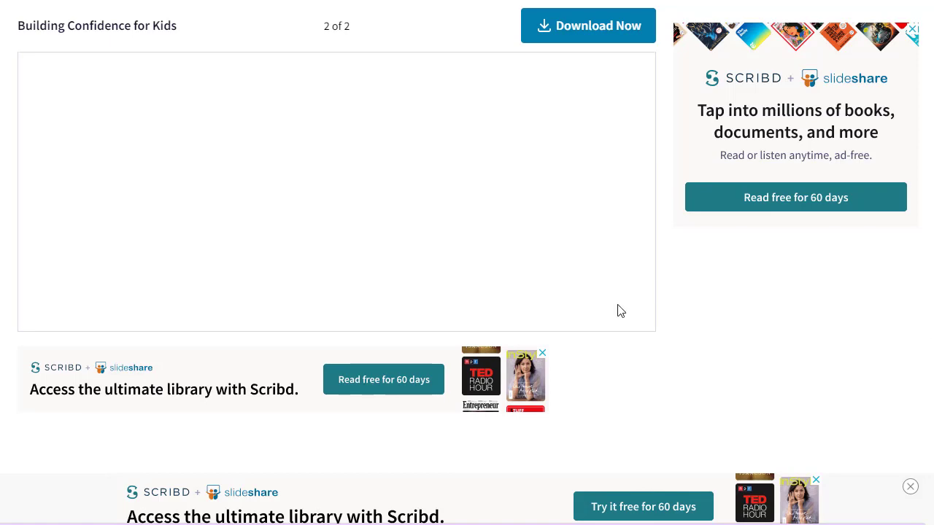
scroll(919, 263, up, 10)
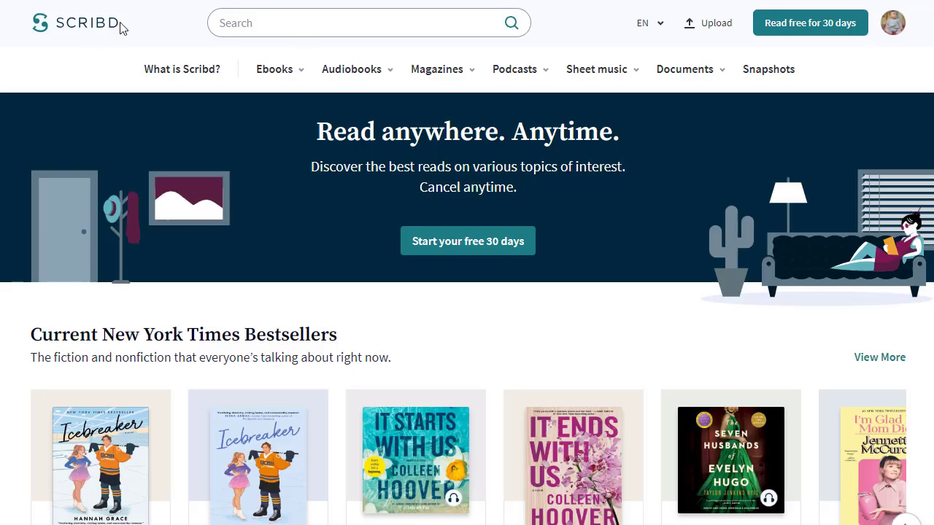
Step: Browse Scribd's audiobook categories
click(328, 68)
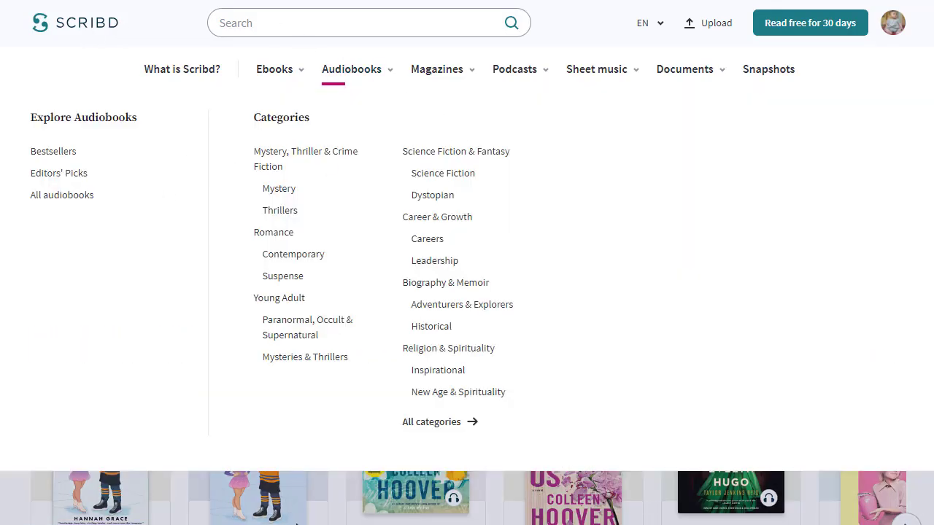
scroll(467, 292, down, 2)
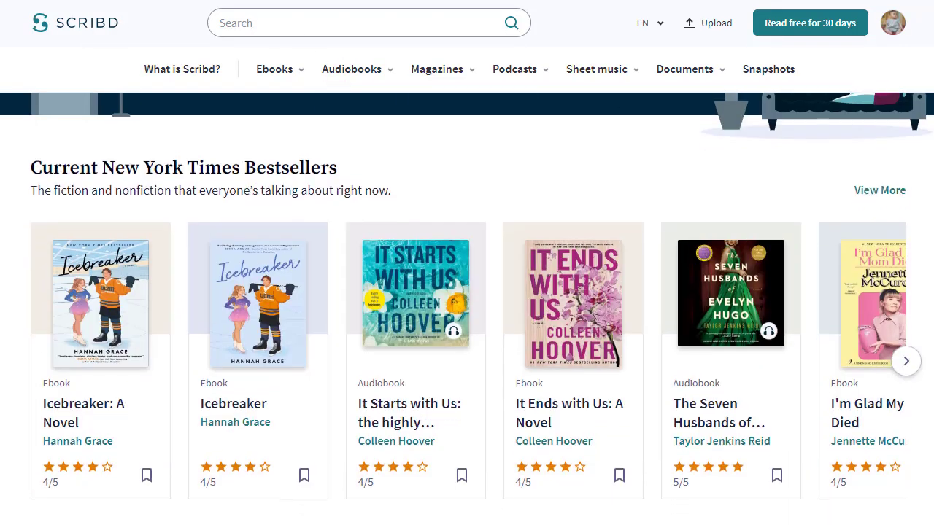
scroll(467, 292, up, 1)
scroll(467, 292, down, 2)
scroll(511, 255, down, 1)
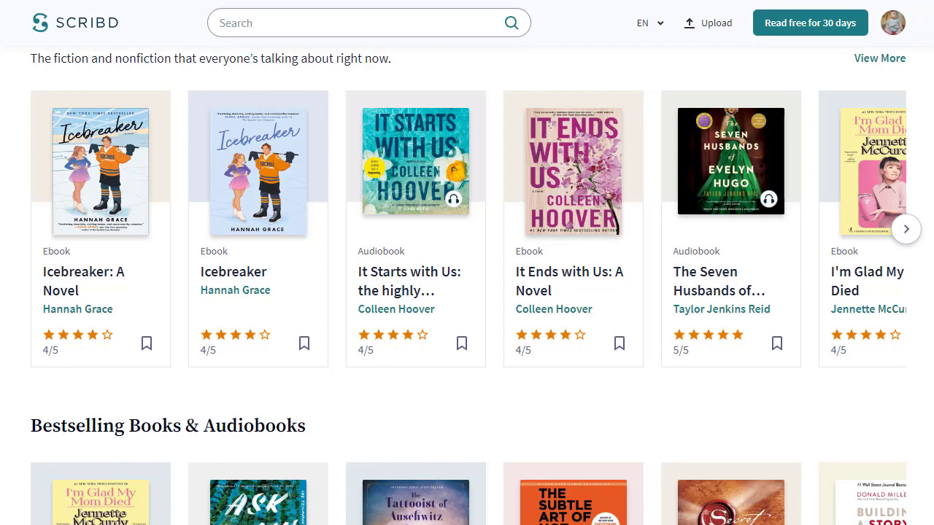
Step: Check scribd.com traffic: 126.0M monthly visits, United States leading at 8.76%
click(828, 1)
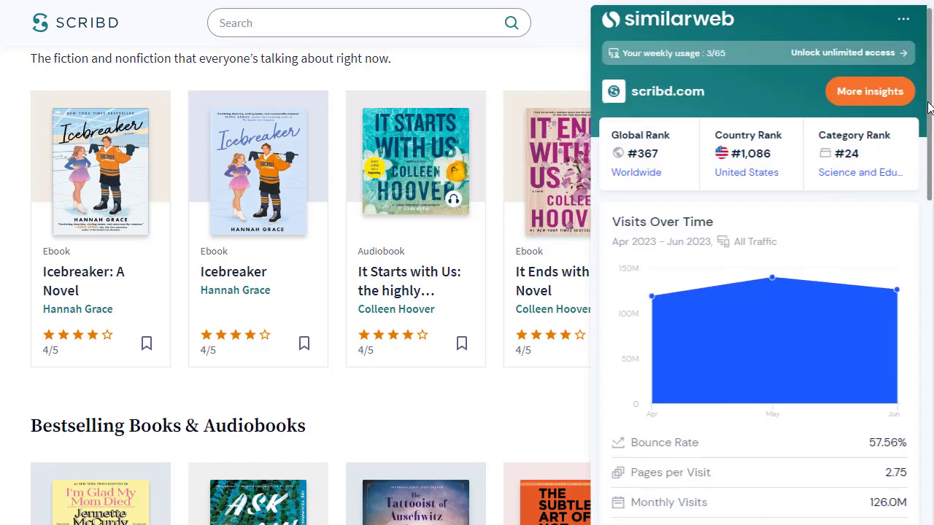
scroll(928, 107, down, 2)
drag(868, 392, 917, 388)
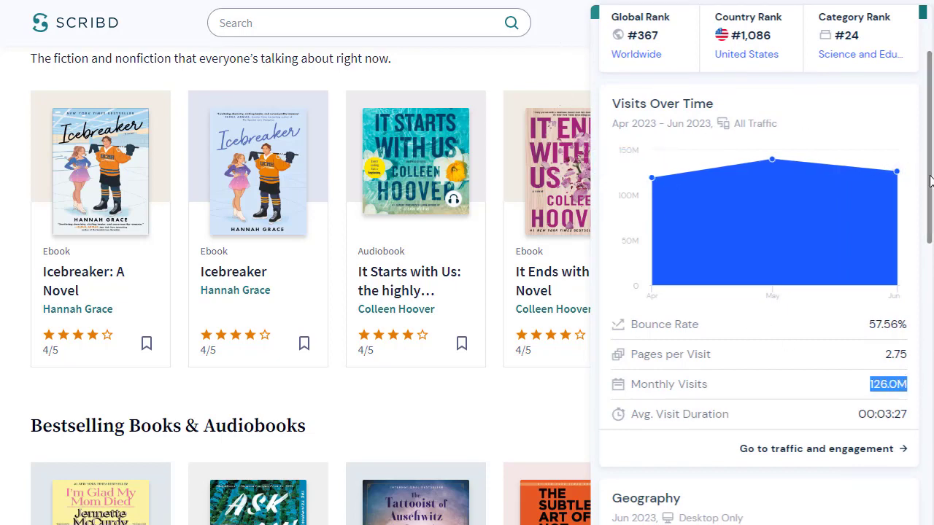
scroll(912, 170, down, 8)
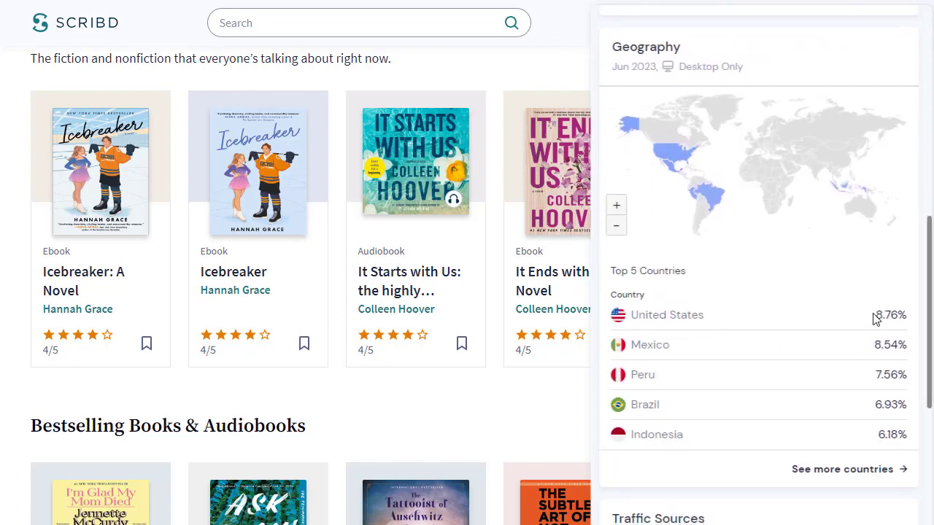
drag(876, 316, 907, 319)
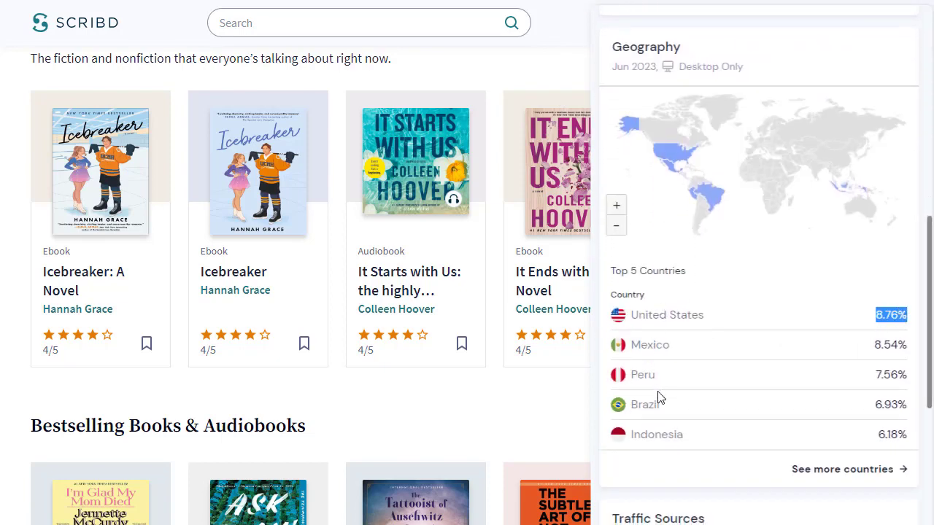
click(564, 23)
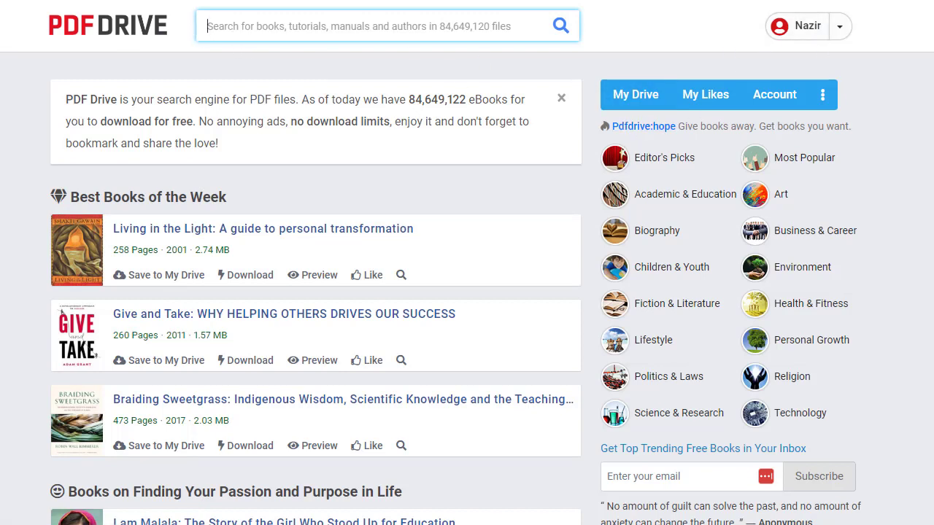
Step: Go to PDF Drive's 'Share your documents' upload page via the account menu
scroll(96, 284, down, 1)
scroll(96, 284, down, 3)
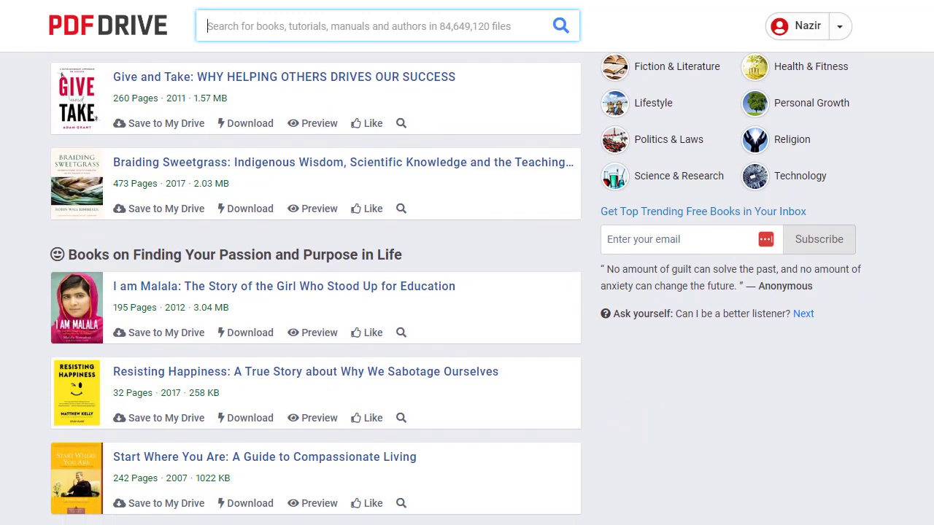
scroll(316, 292, down, 5)
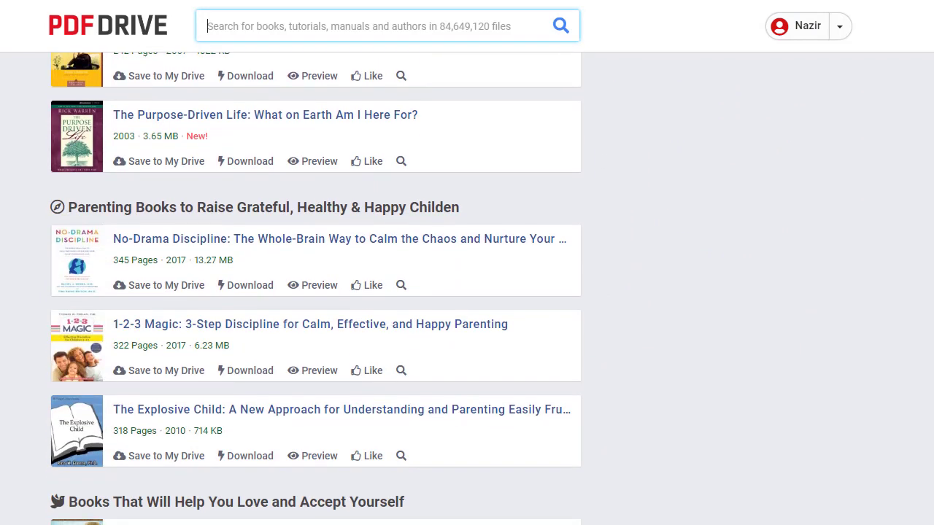
key(Home)
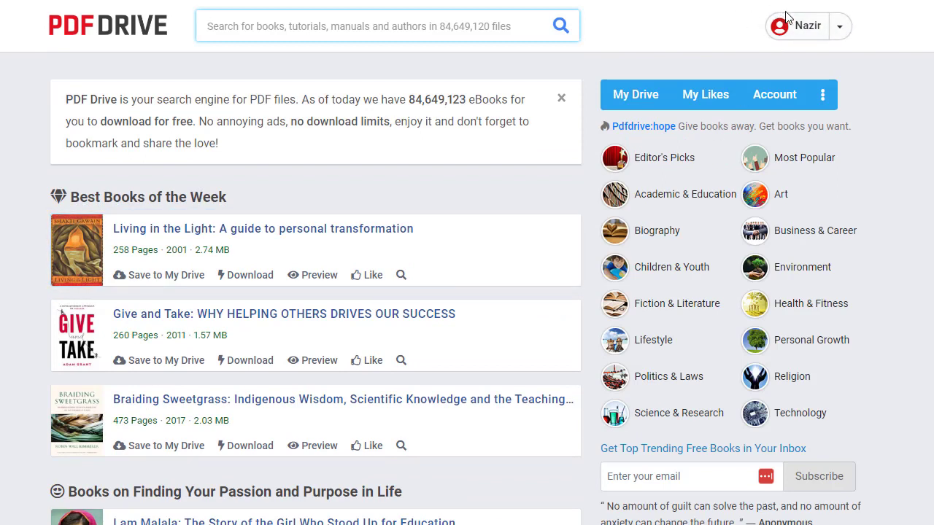
click(841, 30)
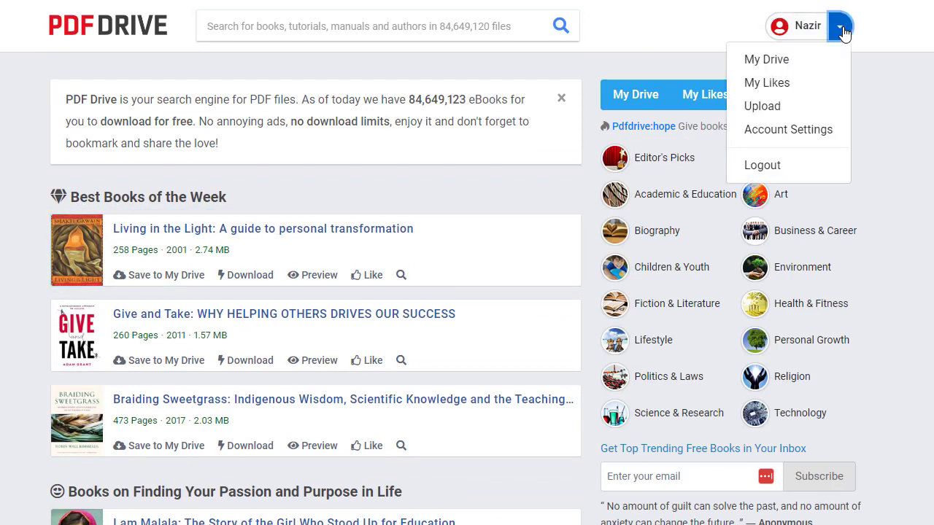
click(773, 109)
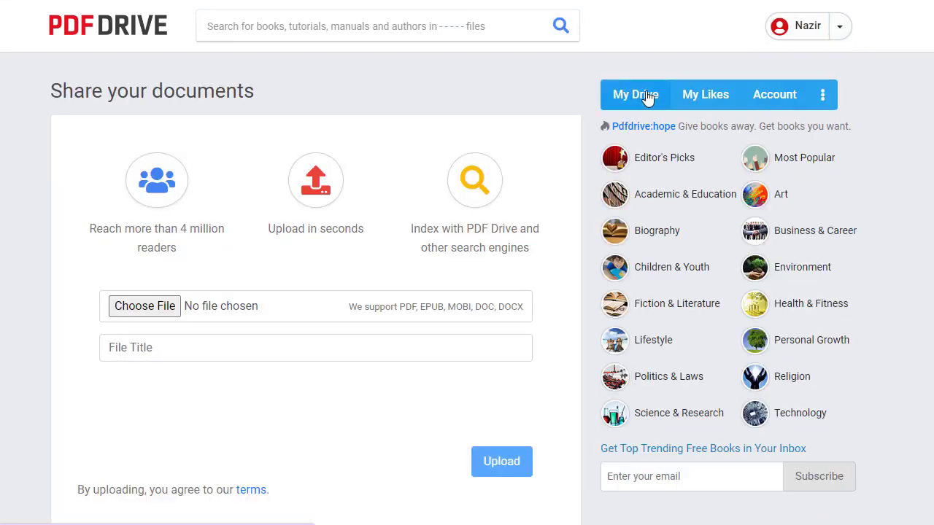
Step: Attach Untitled document.pdf, copy the ebook title from Google Docs, and select the File Title text
click(167, 308)
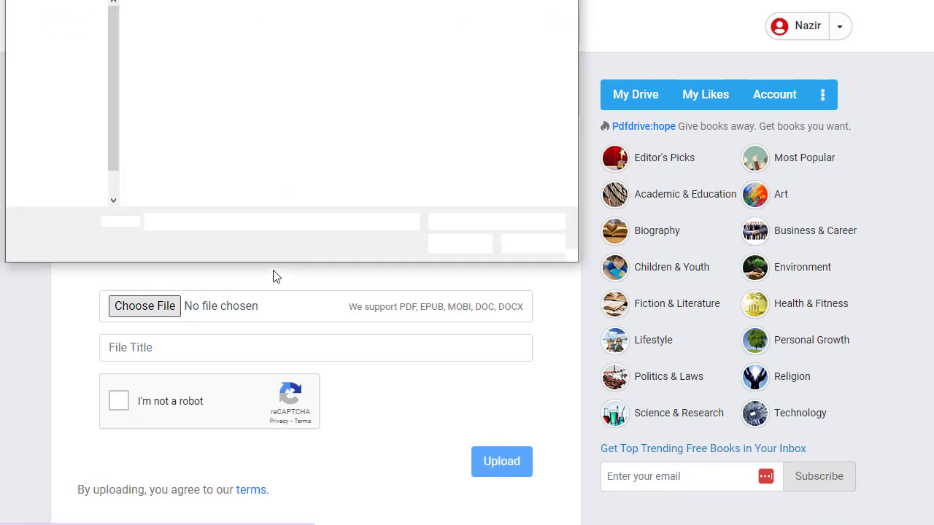
double_click(542, 119)
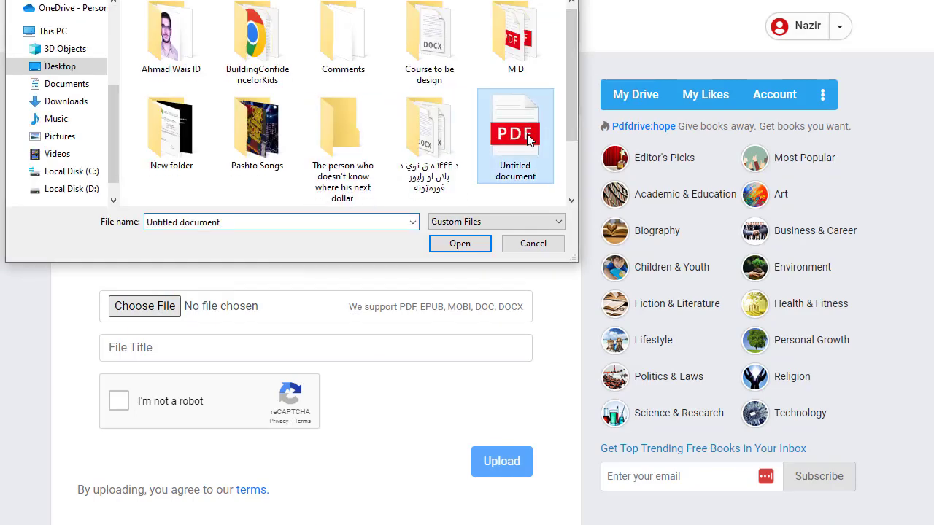
click(220, 349)
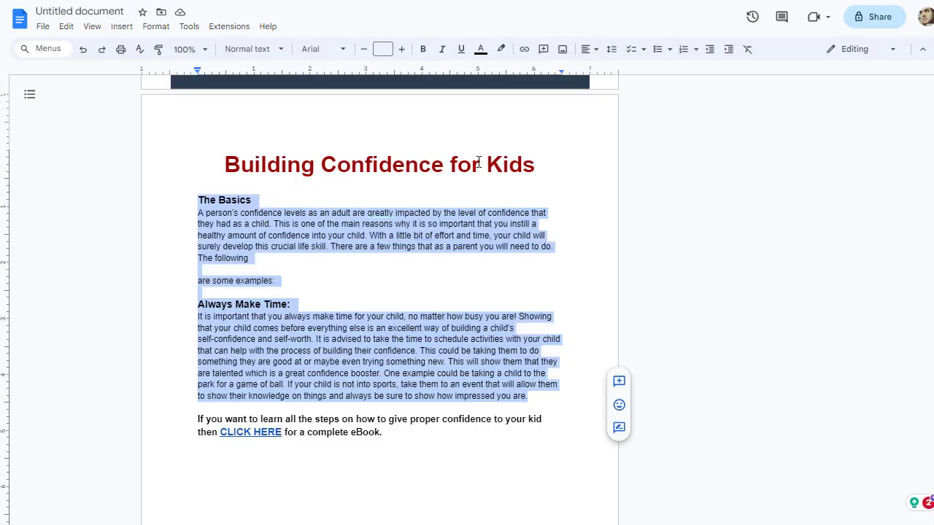
triple_click(478, 162)
key(ctrl+c)
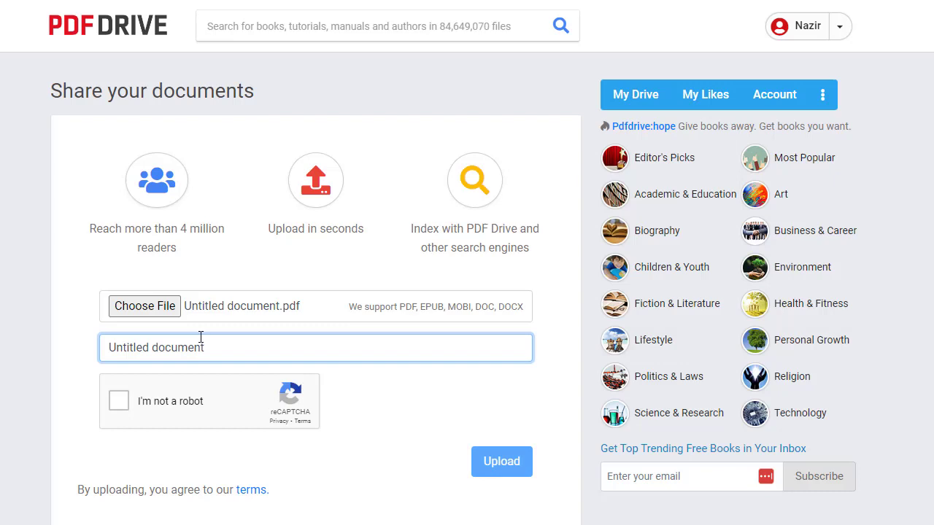
triple_click(202, 345)
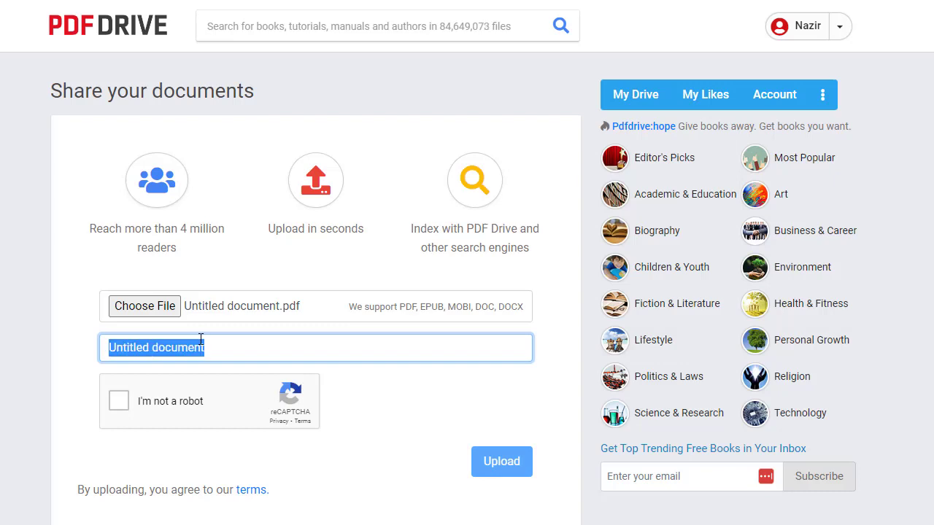
Step: Title the file 'Building Confidence for Kids', pass the reCAPTCHA, and upload it
key(ctrl+v)
click(119, 401)
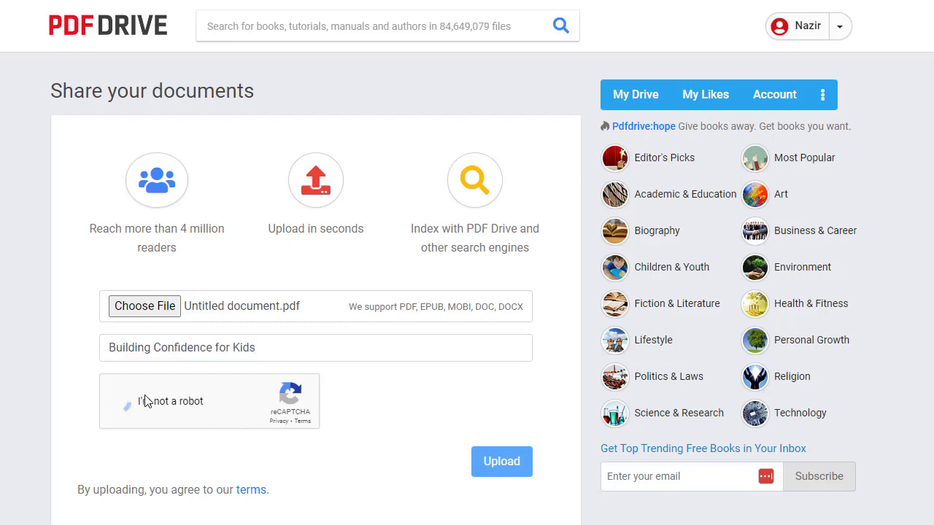
click(507, 461)
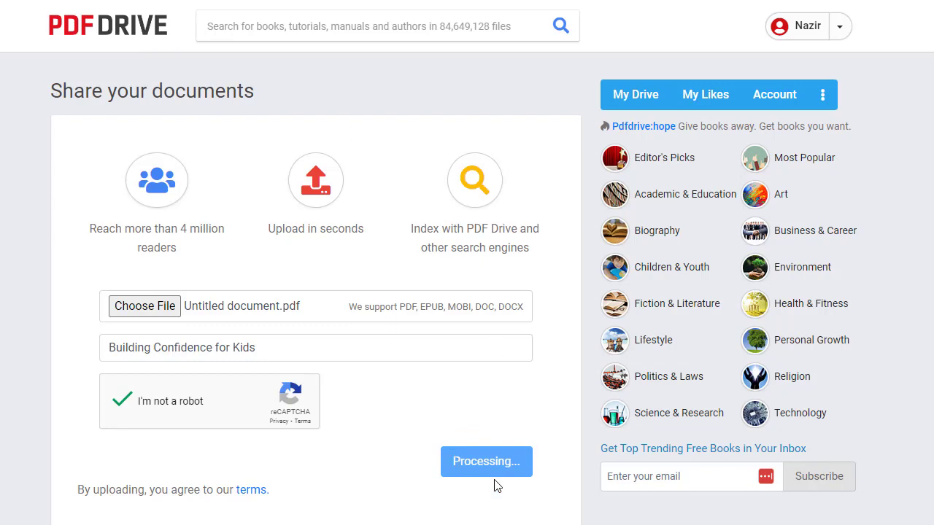
scroll(408, 441, down, 1)
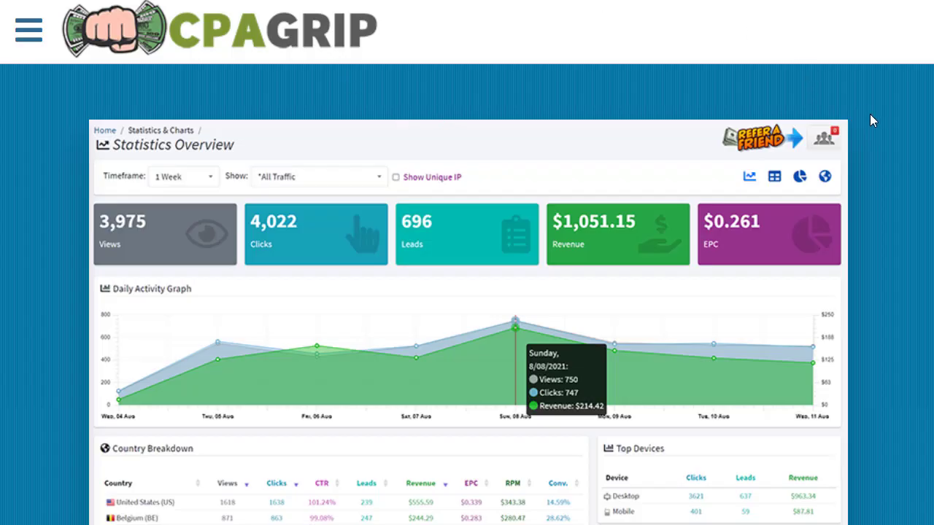
scroll(870, 121, down, 2)
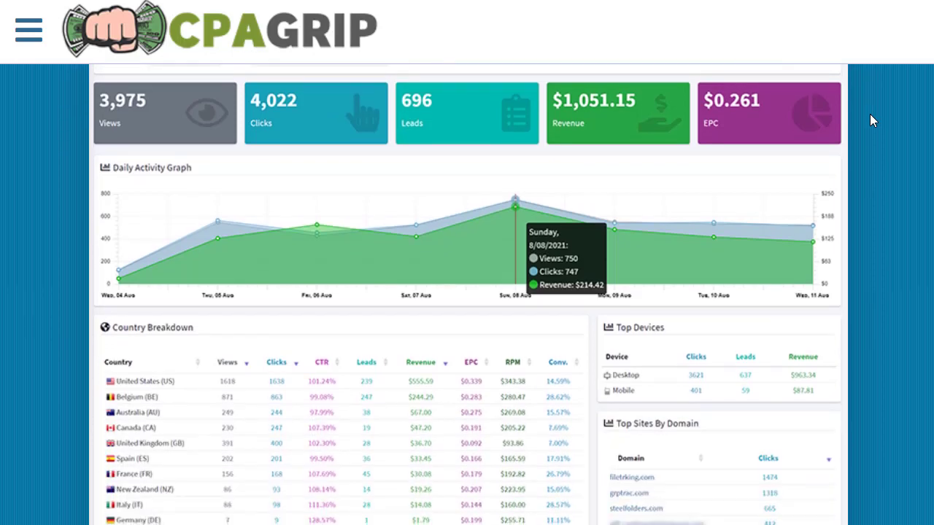
scroll(870, 121, down, 4)
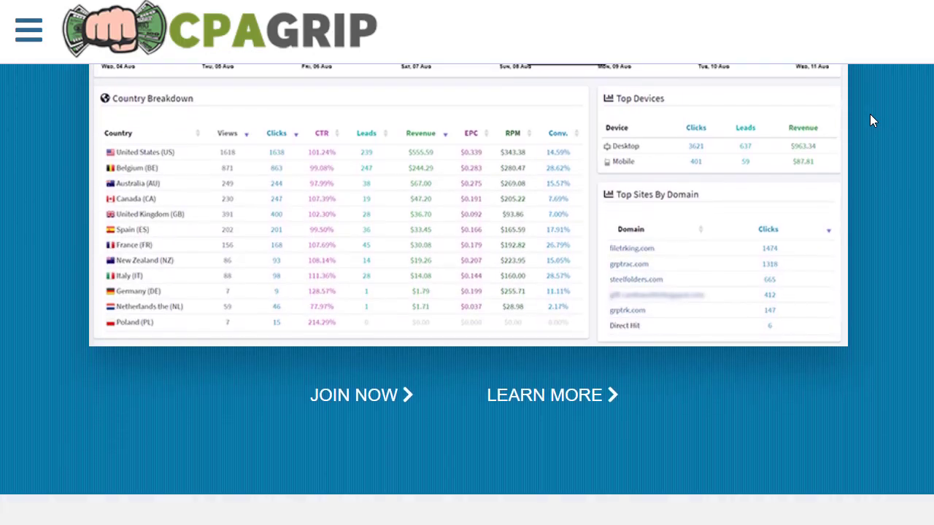
scroll(870, 115, down, 5)
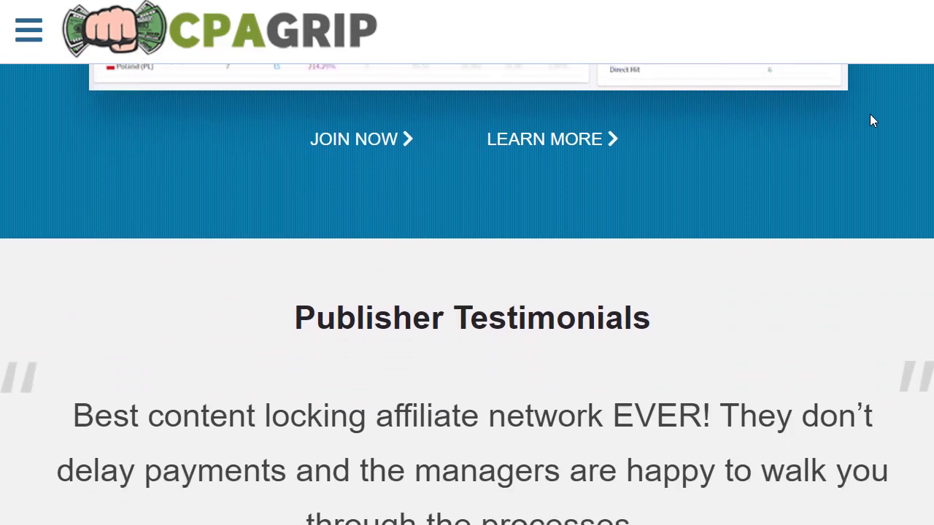
scroll(873, 121, down, 4)
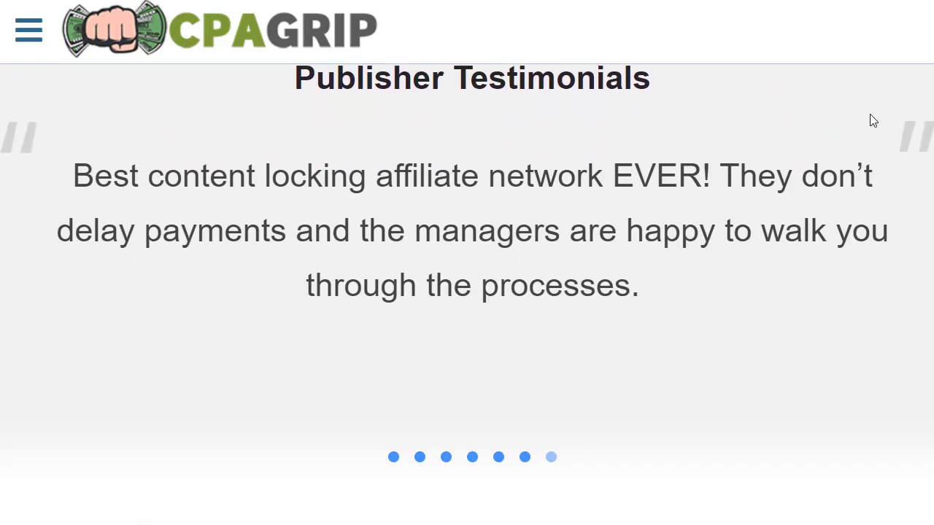
scroll(870, 121, up, 10)
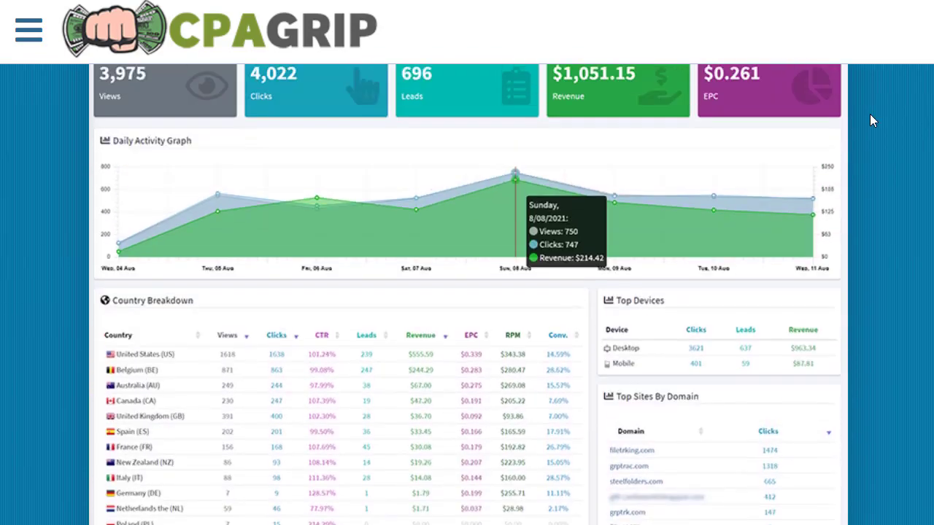
scroll(870, 119, up, 10)
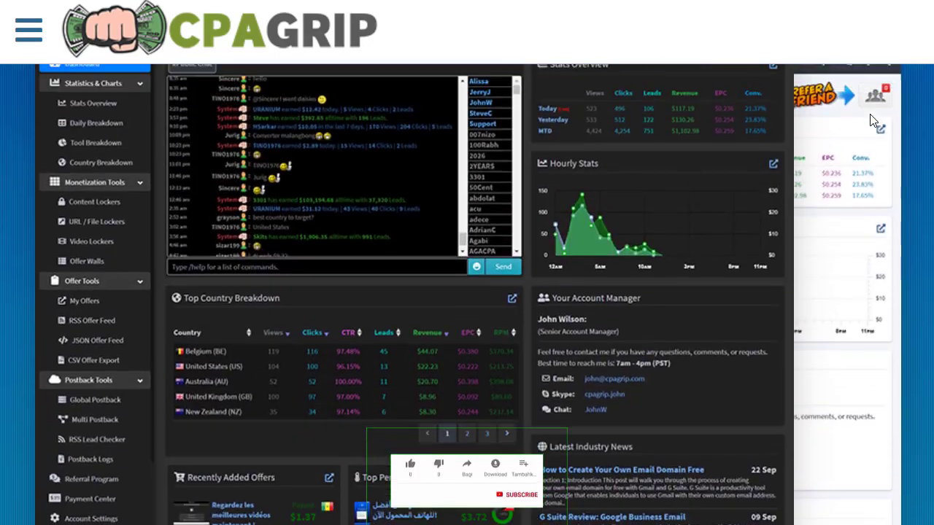
scroll(870, 114, up, 5)
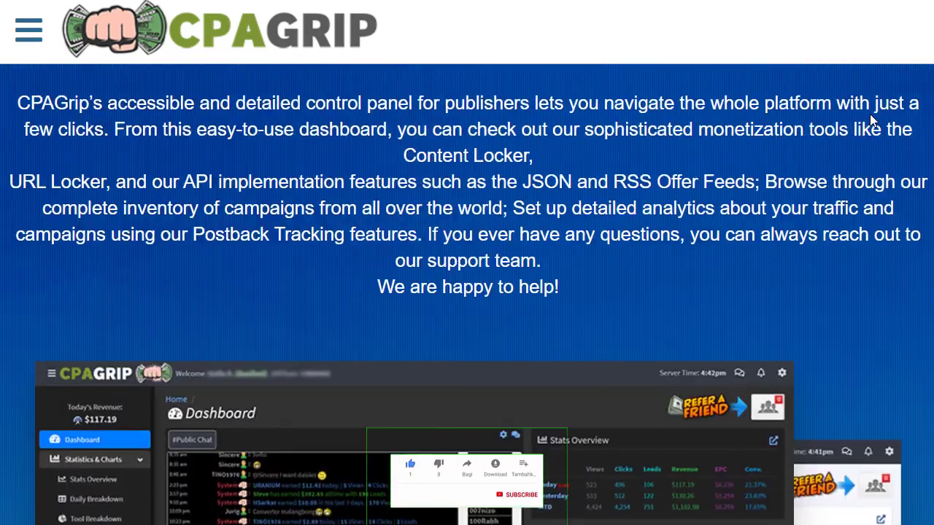
scroll(870, 121, up, 15)
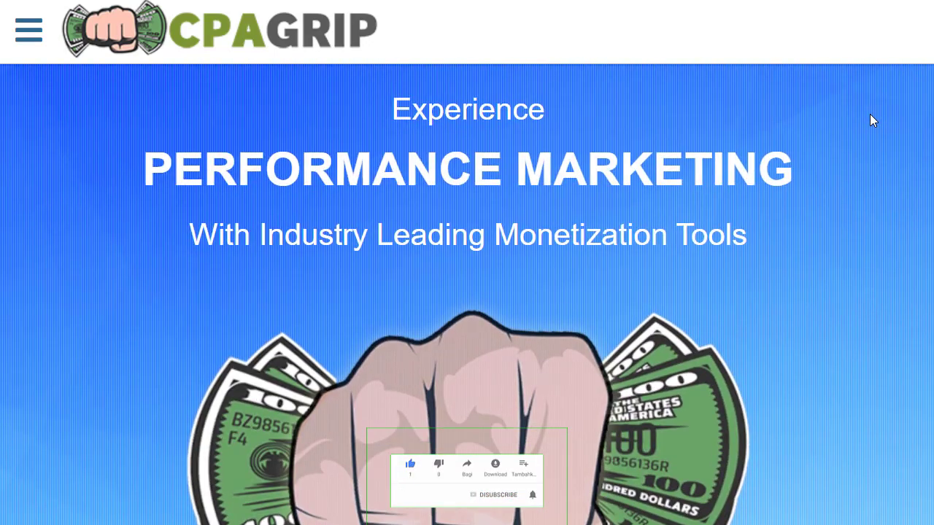
scroll(870, 120, down, 3)
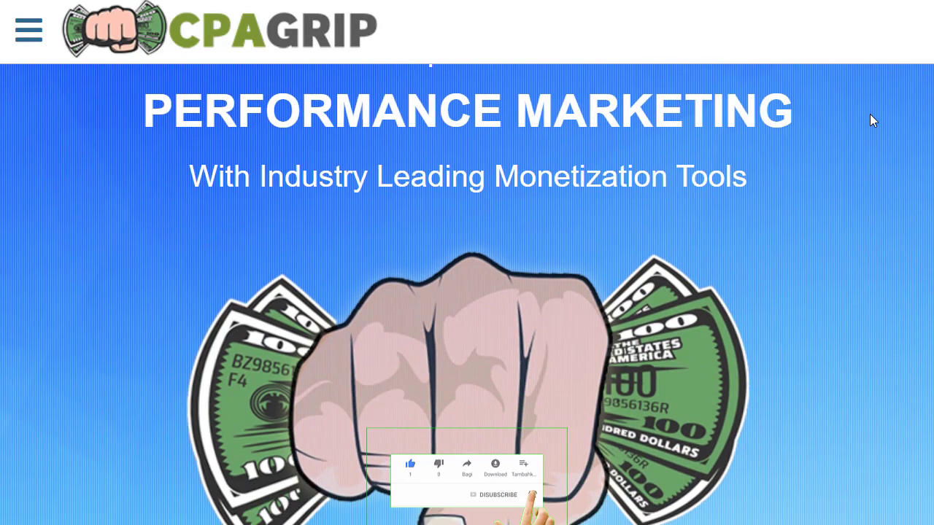